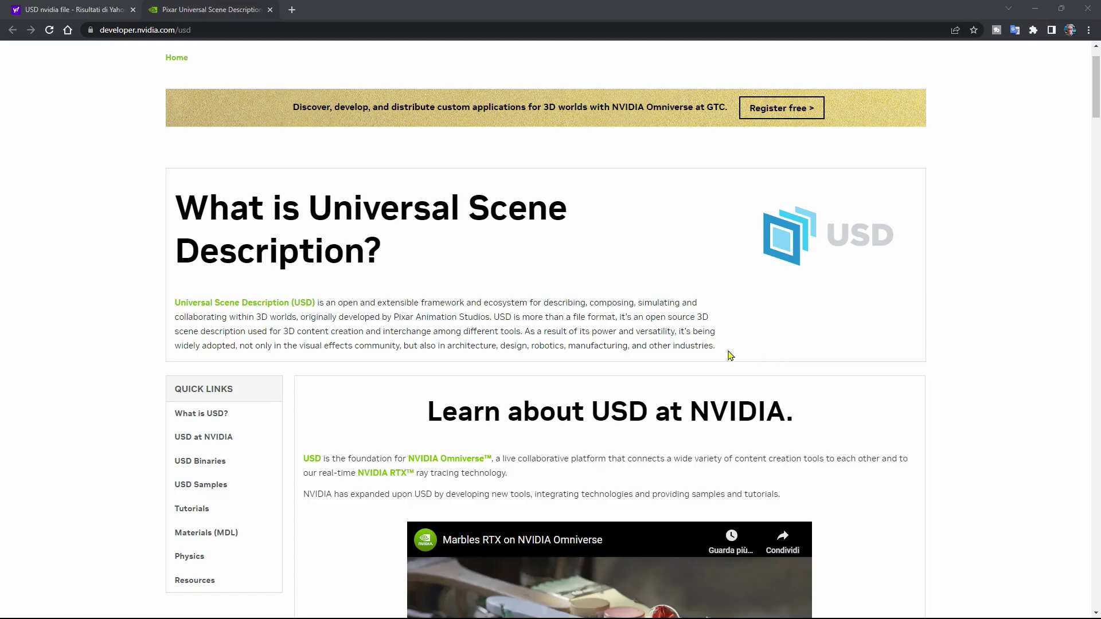
# Scroll down to 'Download USD sample assets' and open the full-size Attic sample image.
pyautogui.scroll(-5, 731, 355)
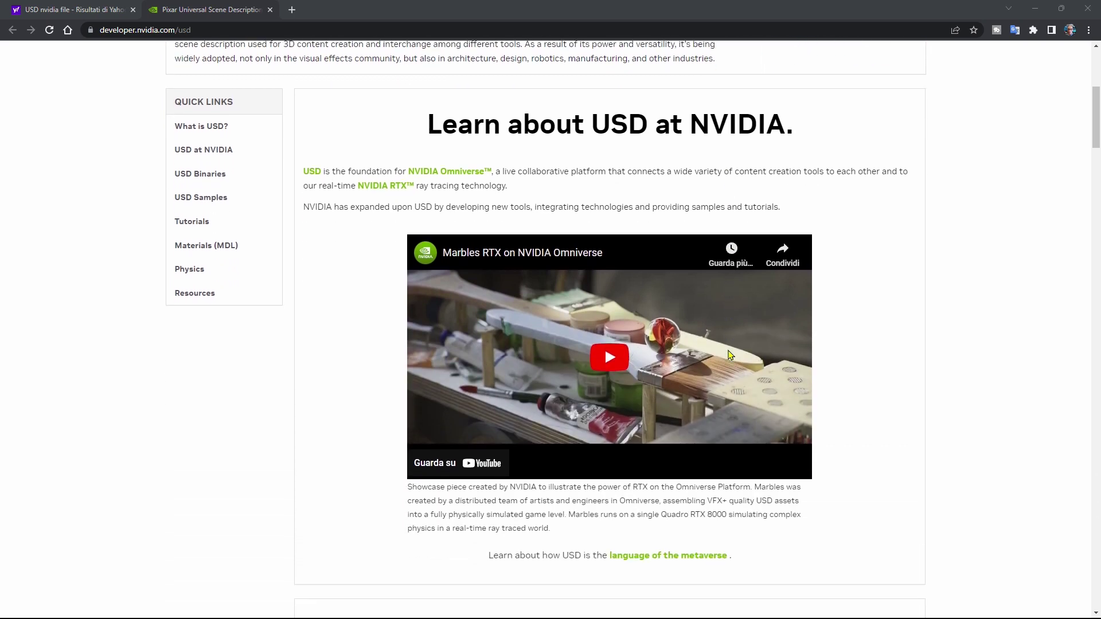
pyautogui.scroll(-2, 731, 355)
pyautogui.scroll(-2, 731, 355)
pyautogui.scroll(-2, 731, 355)
pyautogui.scroll(-2, 730, 356)
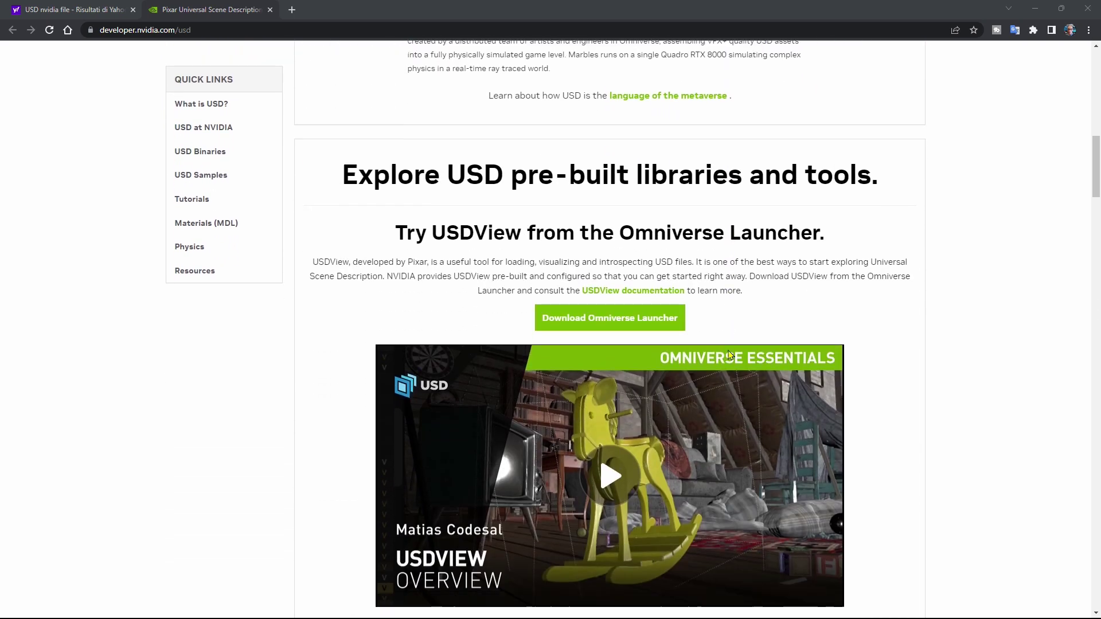
pyautogui.scroll(-1, 730, 353)
pyautogui.scroll(-1, 730, 354)
pyautogui.scroll(-1, 730, 354)
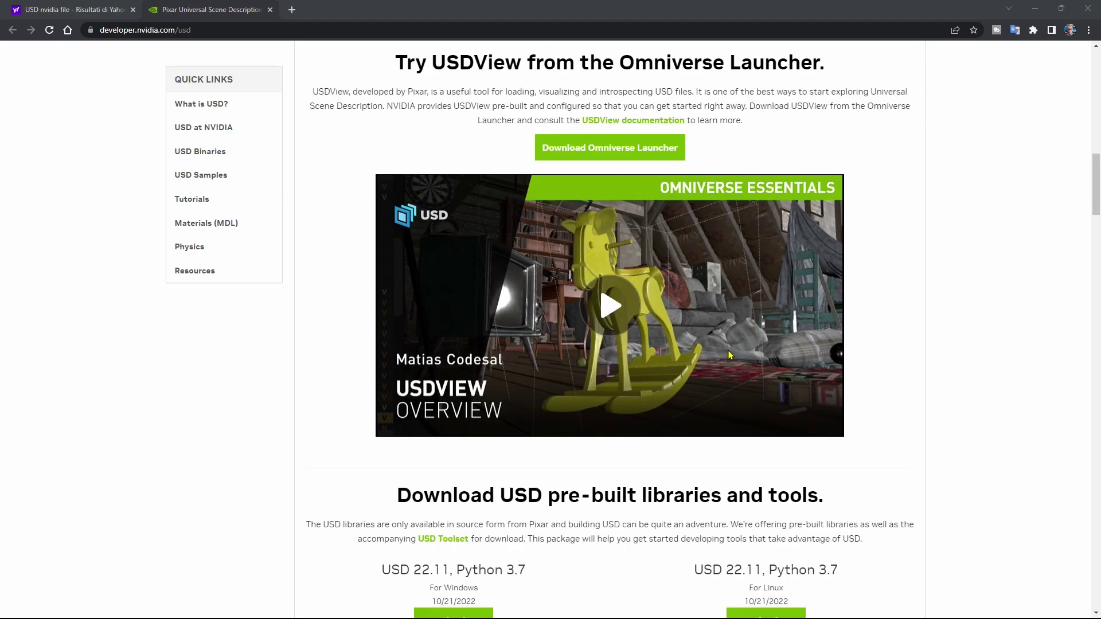
pyautogui.scroll(-5, 730, 356)
pyautogui.scroll(-1, 729, 355)
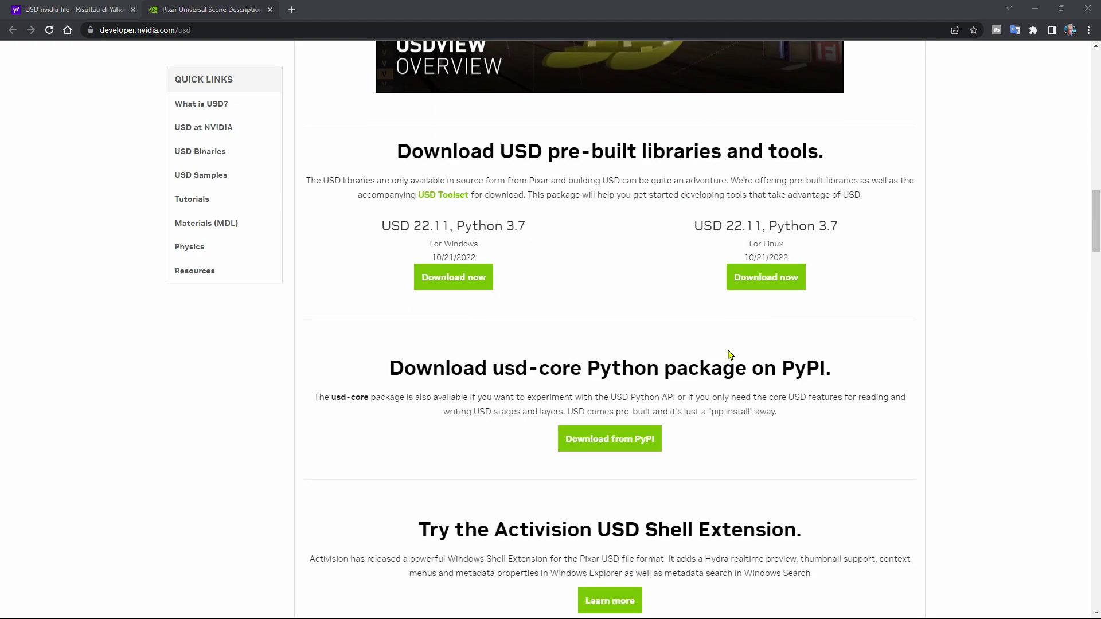
pyautogui.scroll(-4, 730, 356)
pyautogui.scroll(-5, 729, 356)
pyautogui.scroll(-1, 730, 354)
pyautogui.scroll(-4, 687, 381)
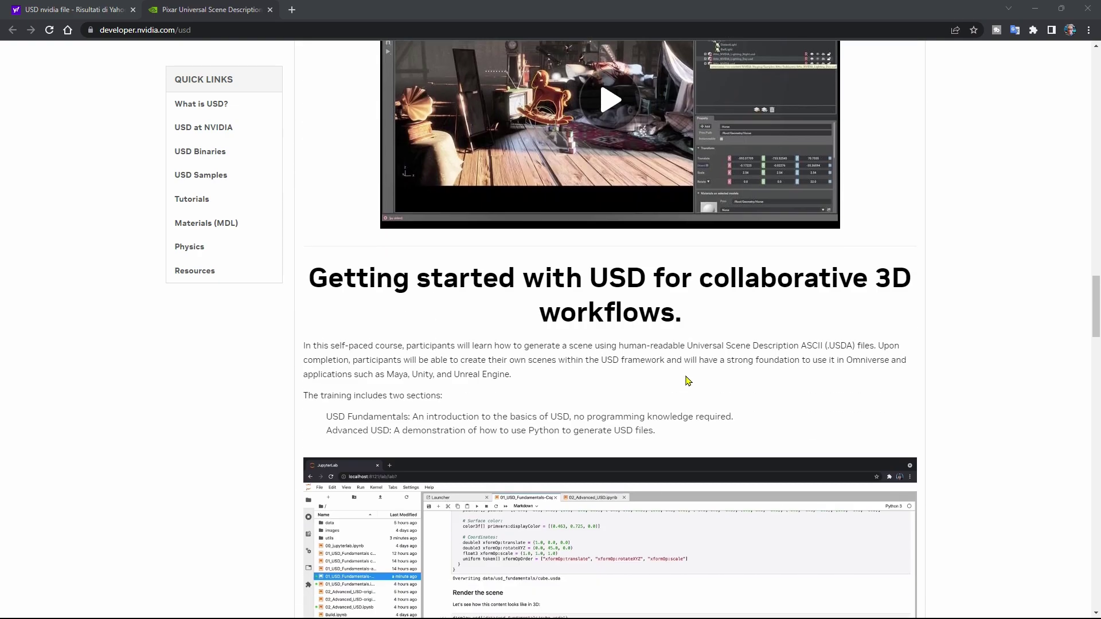
pyautogui.scroll(-5, 688, 381)
pyautogui.scroll(-4, 688, 380)
pyautogui.scroll(-4, 689, 381)
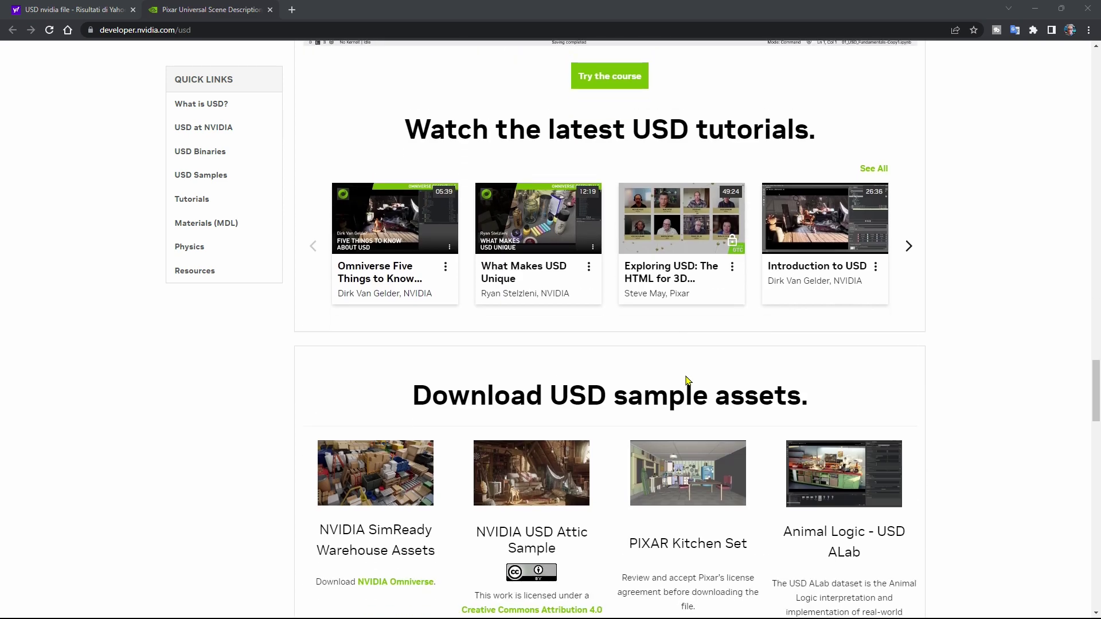
pyautogui.scroll(-2, 689, 381)
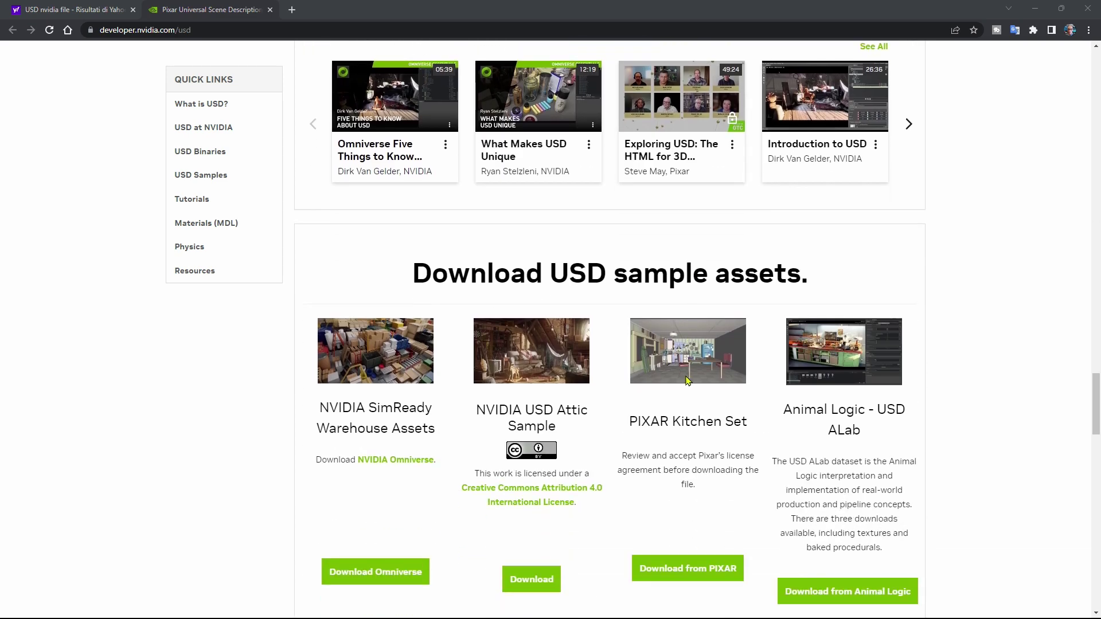
pyautogui.click(536, 355)
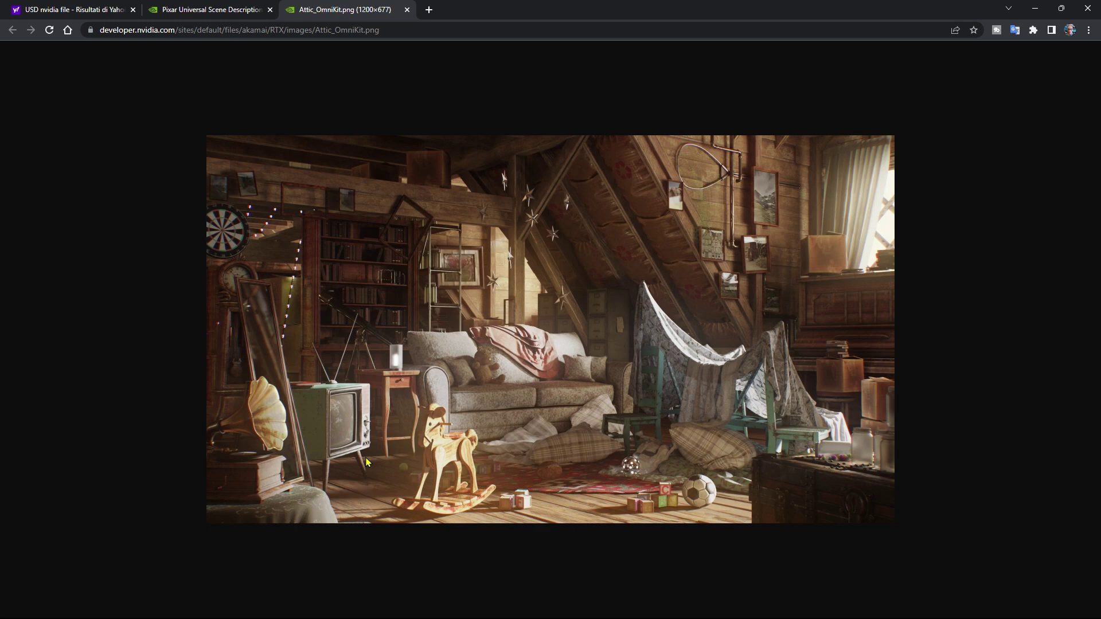
# In Blender, orbit the view, play the character's animation, then rewind to the first frame.
pyautogui.hotkey('alt', 'Tab')
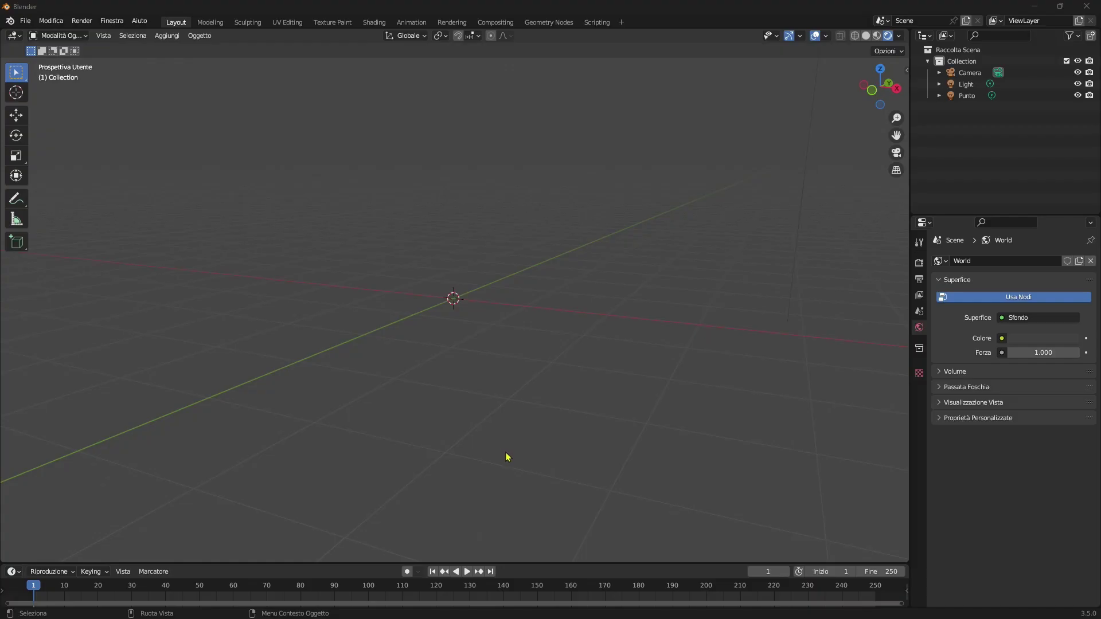
pyautogui.moveTo(454, 345); pyautogui.dragTo(556, 364)
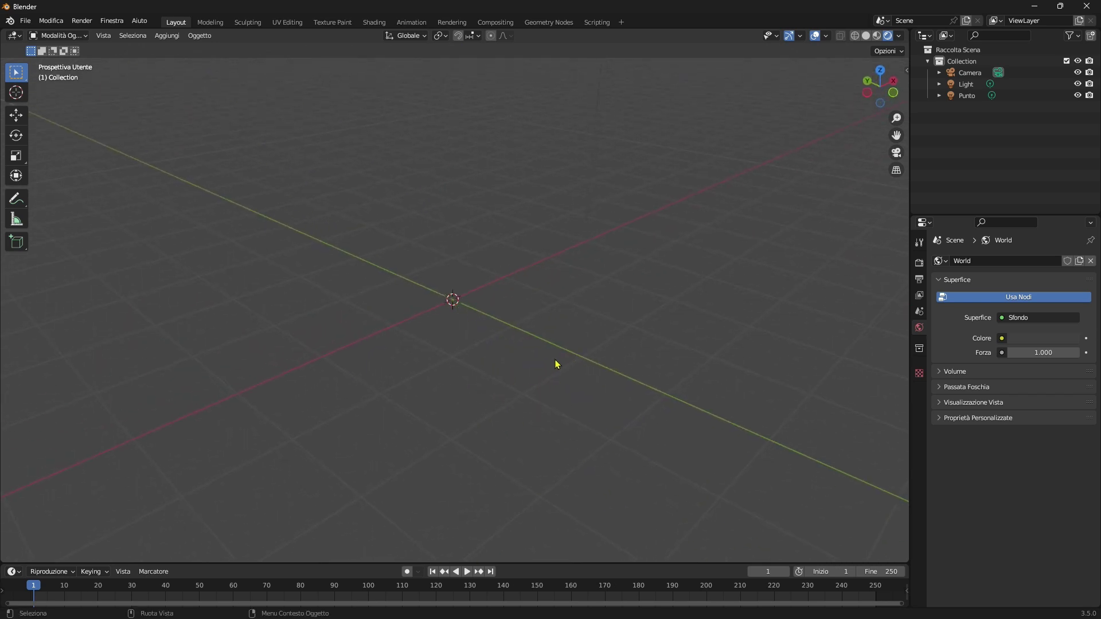
pyautogui.moveTo(590, 411); pyautogui.dragTo(618, 447)
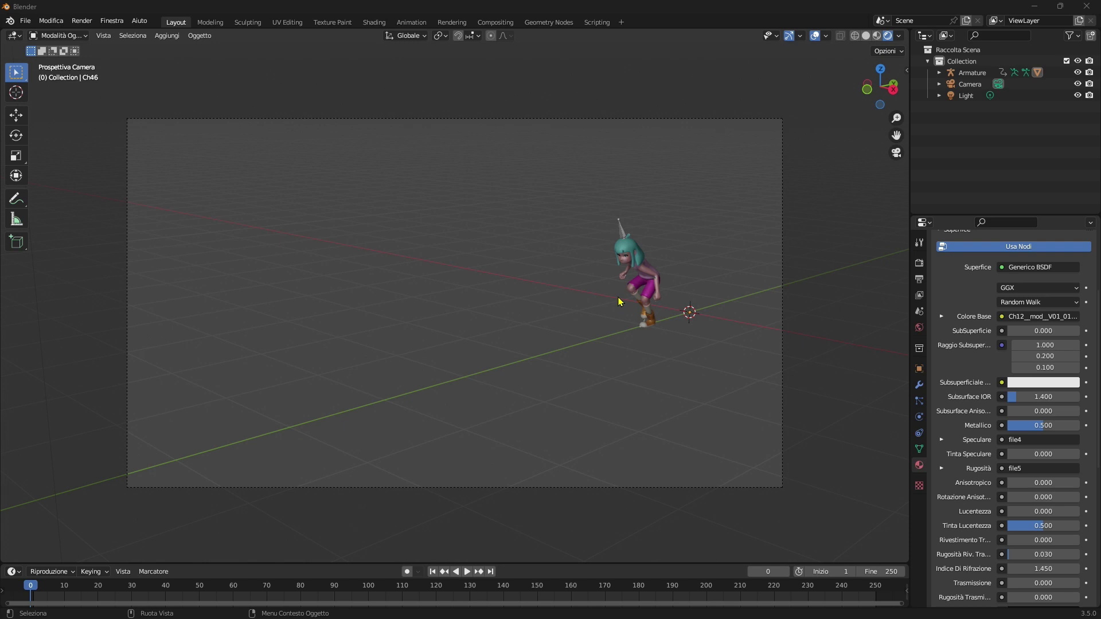
pyautogui.click(468, 572)
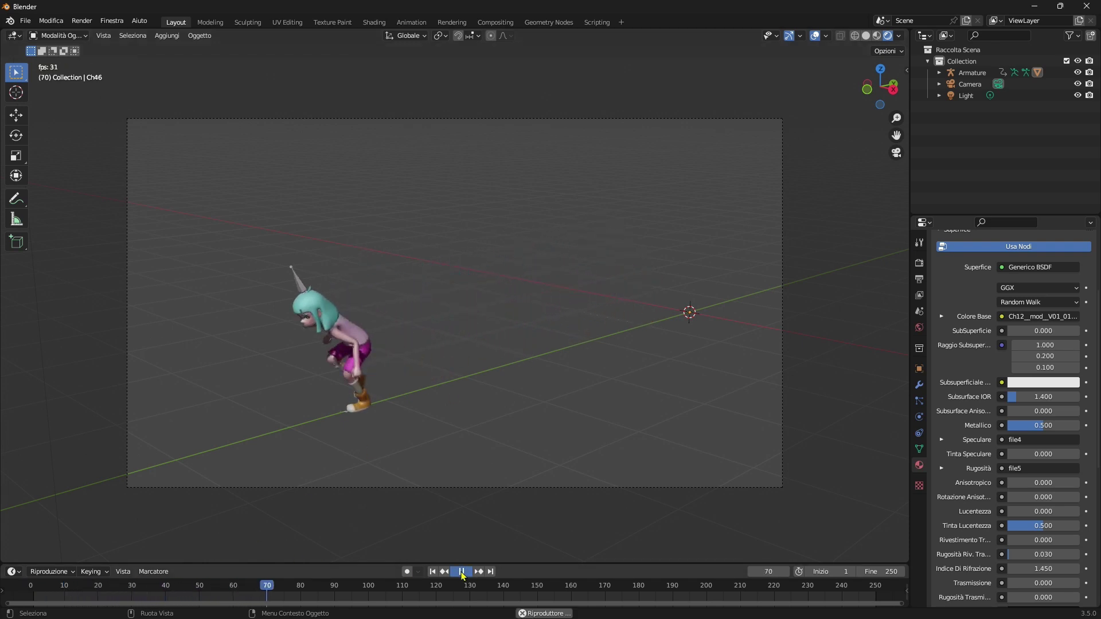
pyautogui.click(463, 575)
pyautogui.click(433, 572)
# Select the character armature, the light and the camera together.
pyautogui.hotkey('ctrl', 'b')
pyautogui.moveTo(495, 185)
pyautogui.mouseDown()
pyautogui.moveTo(688, 405)
pyautogui.moveTo(672, 407)
pyautogui.mouseUp()
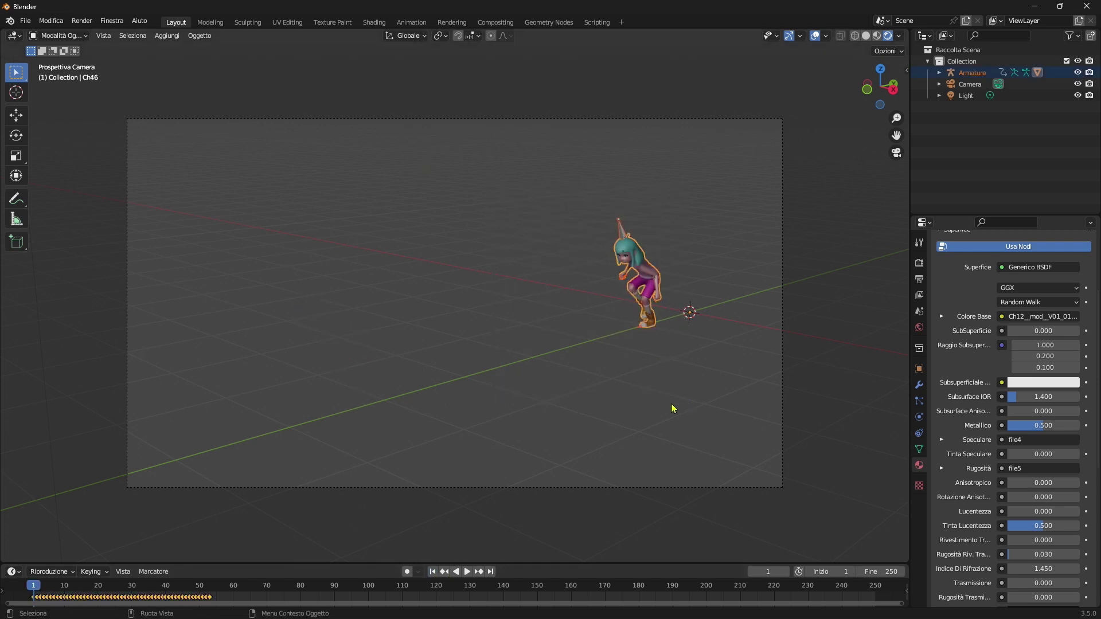
pyautogui.click(954, 95)
pyautogui.keyDown('ctrl'); pyautogui.click(969, 83); pyautogui.keyUp('ctrl')
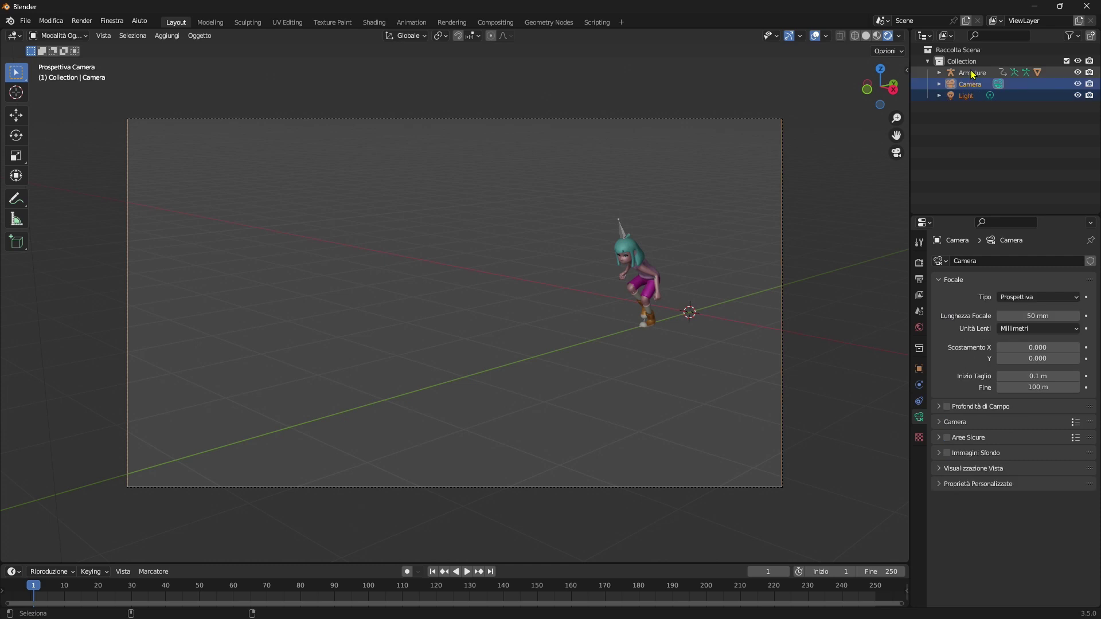
pyautogui.keyDown('ctrl'); pyautogui.click(972, 74); pyautogui.keyUp('ctrl')
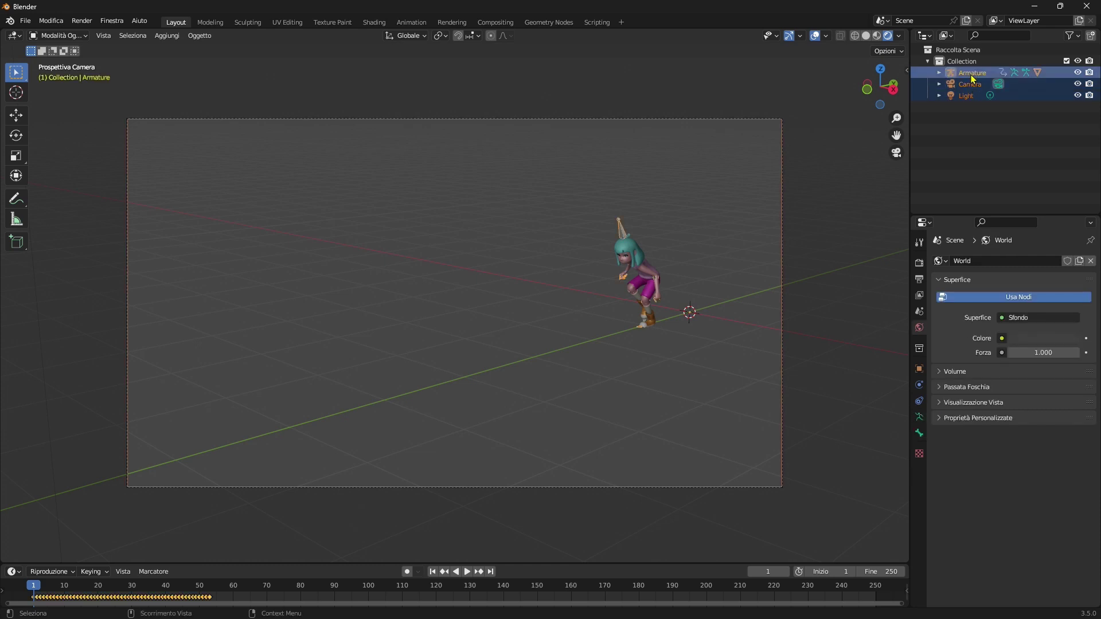
# Export to Universal Scene Description as ragazzaCorre with Animazione enabled.
pyautogui.click(29, 22)
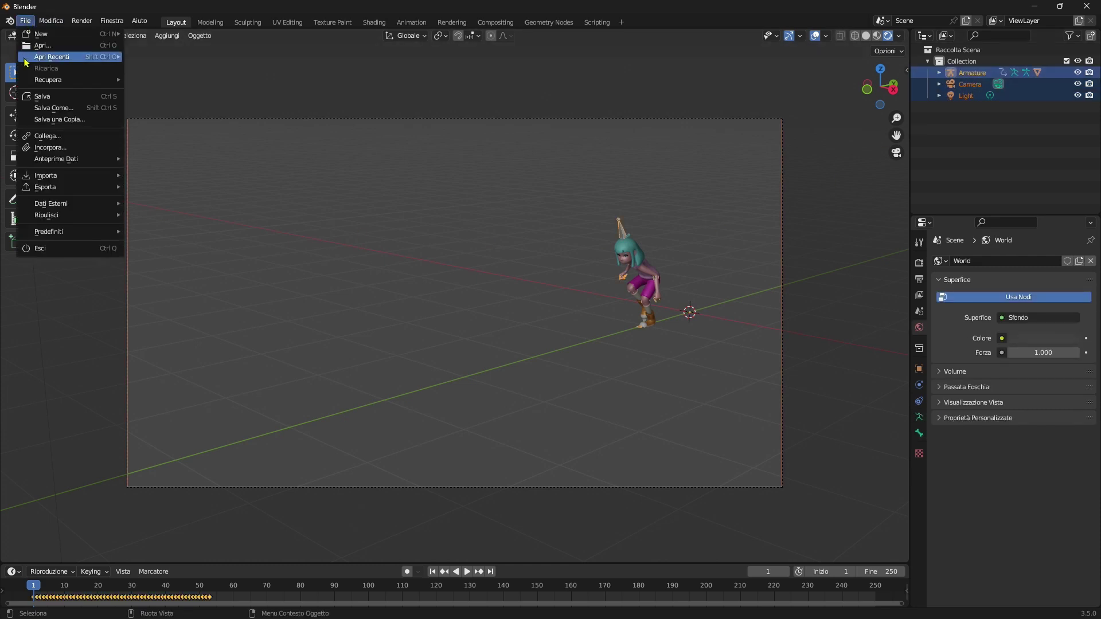
pyautogui.moveTo(69, 187)
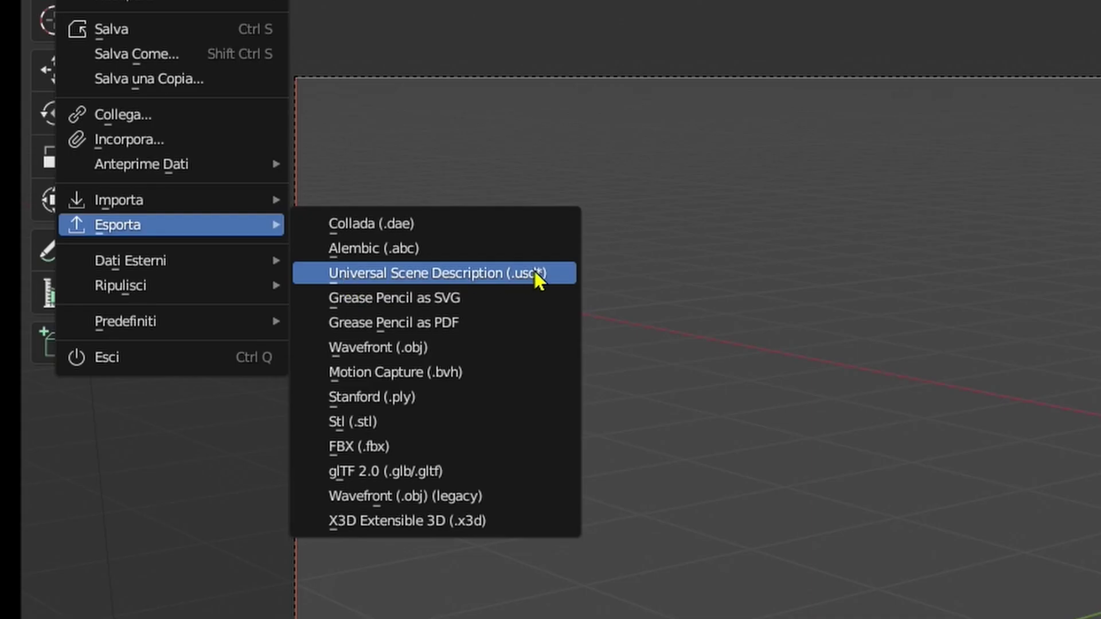
pyautogui.click(534, 272)
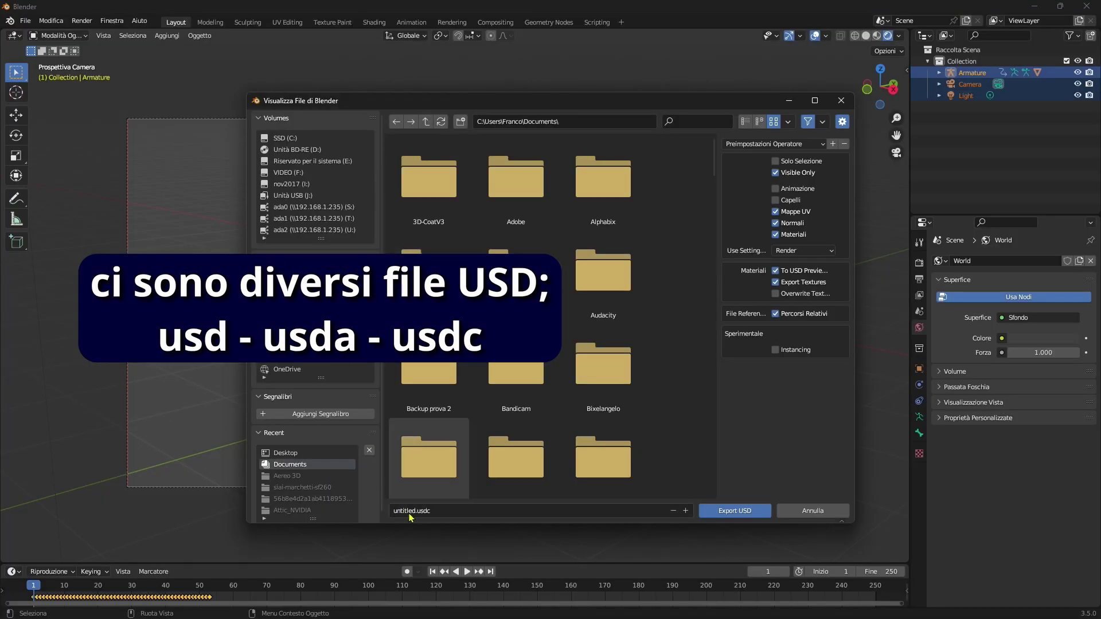
pyautogui.click(410, 513)
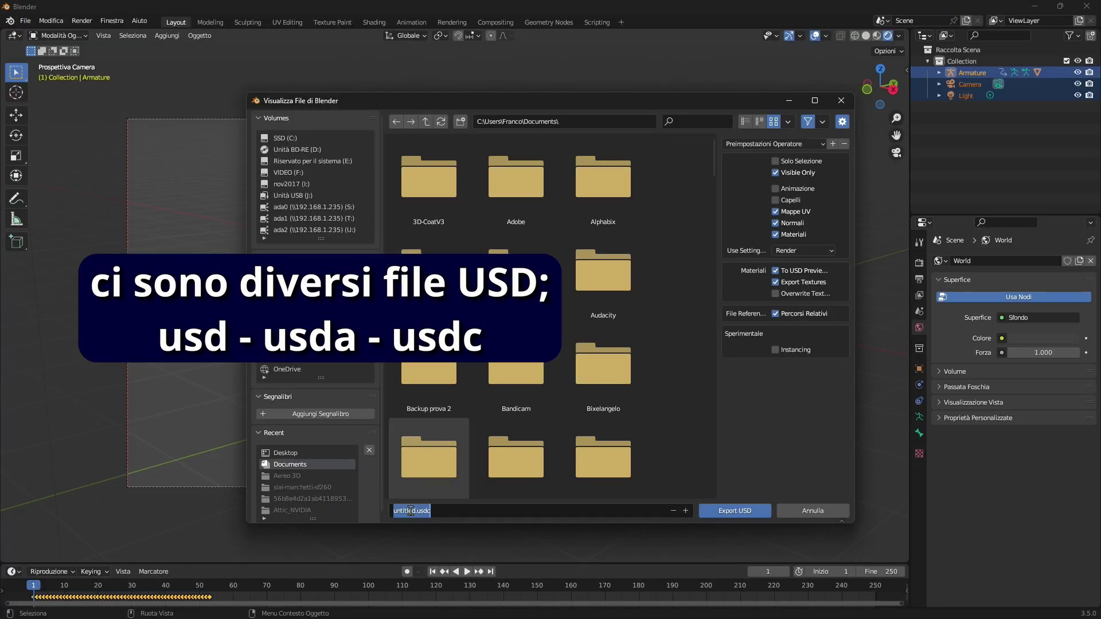
pyautogui.write('ragazzaCorre')
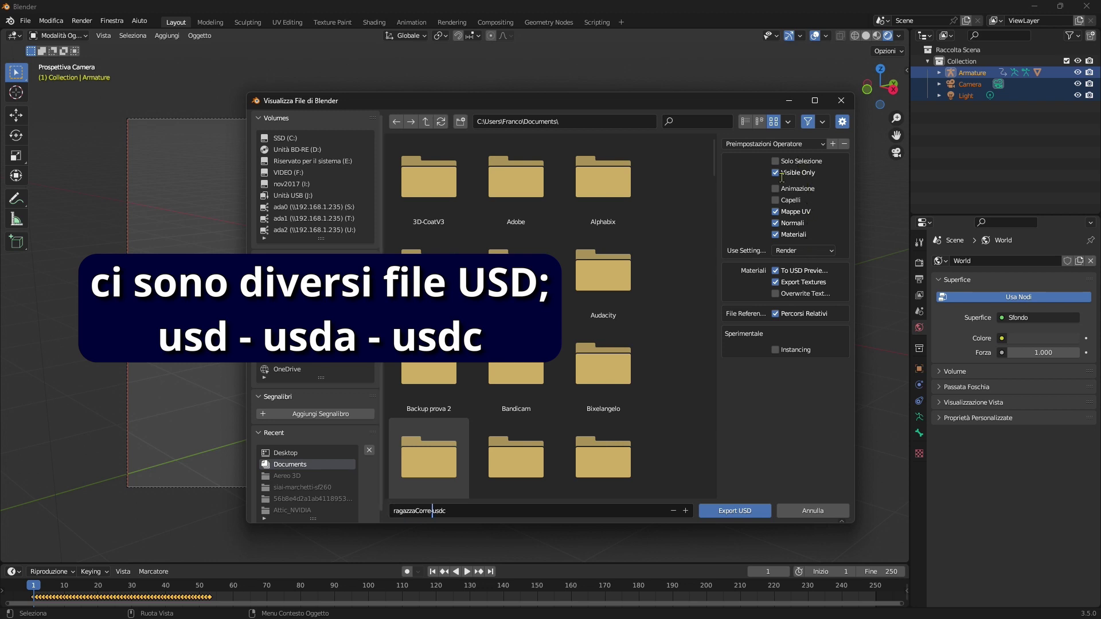
pyautogui.click(777, 189)
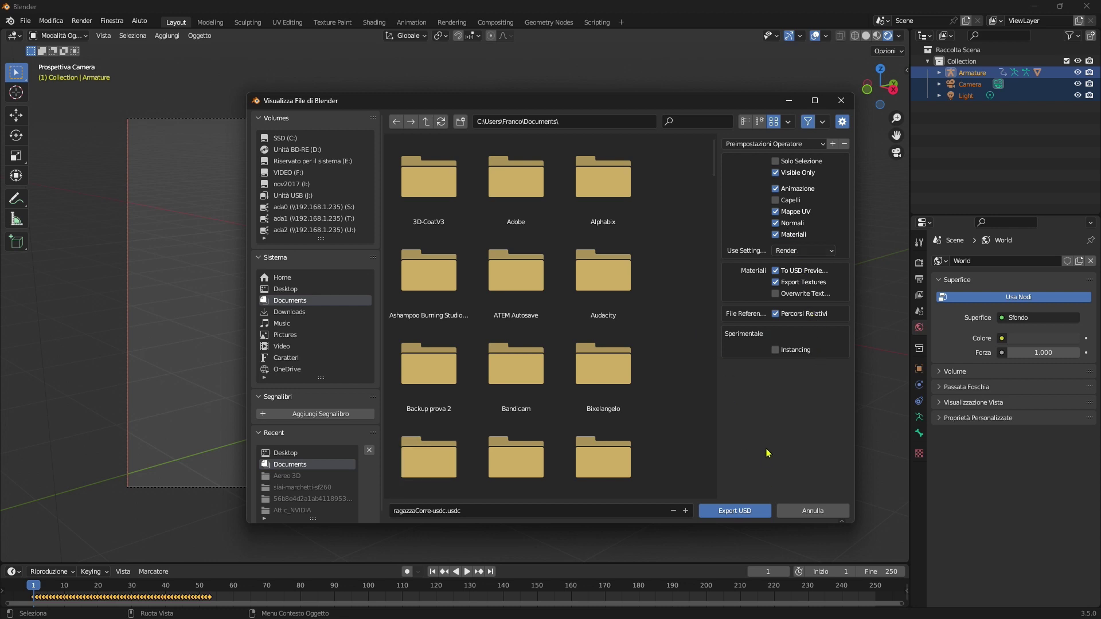
pyautogui.click(745, 512)
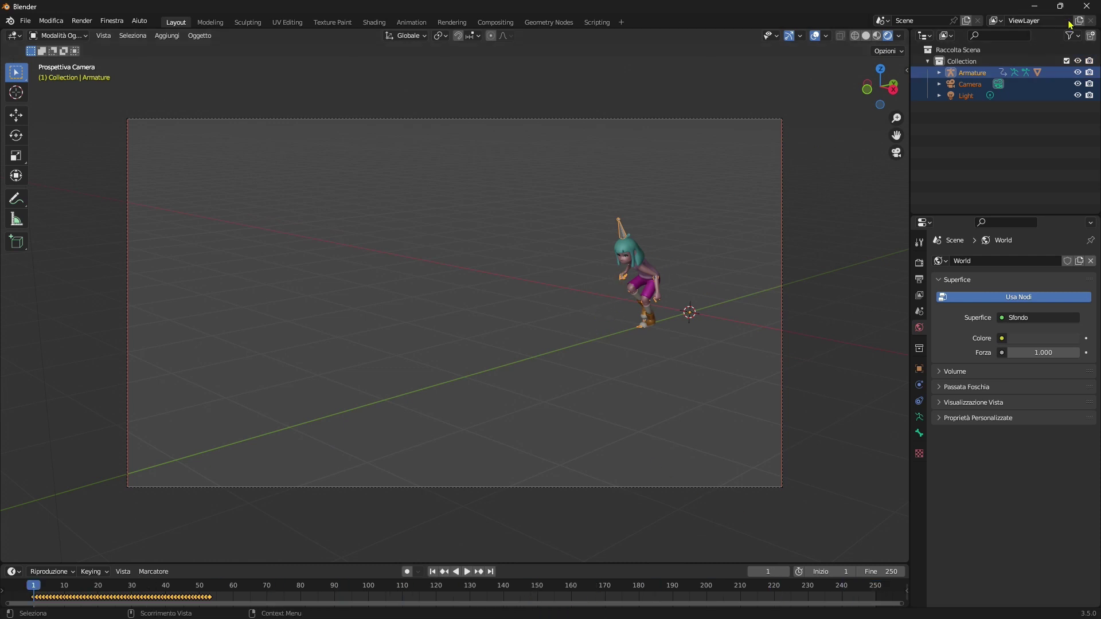
# Close Blender, create Fusion Composition 1 in the Media Pool, and drag it onto a new timeline.
pyautogui.click(1087, 7)
pyautogui.click(333, 271)
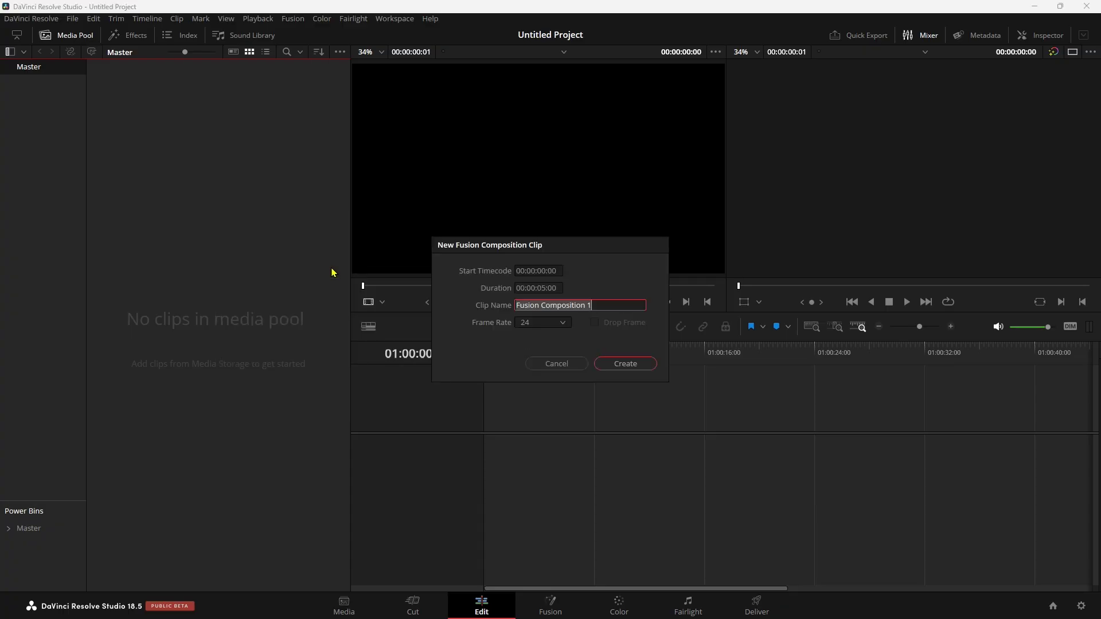
pyautogui.click(640, 365)
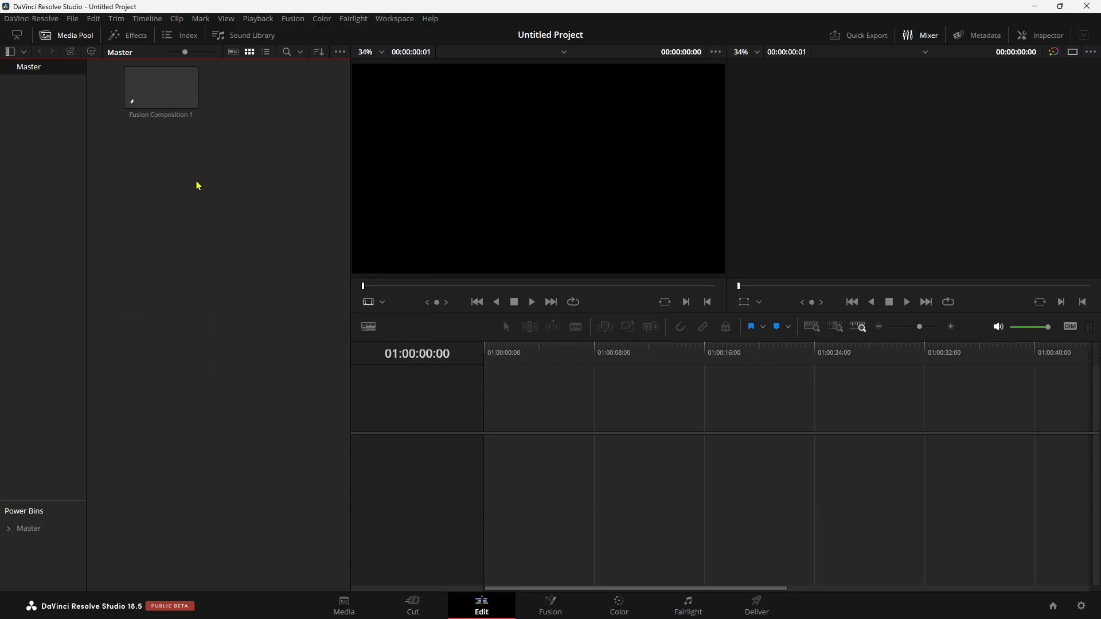
pyautogui.moveTo(160, 87); pyautogui.dragTo(573, 453)
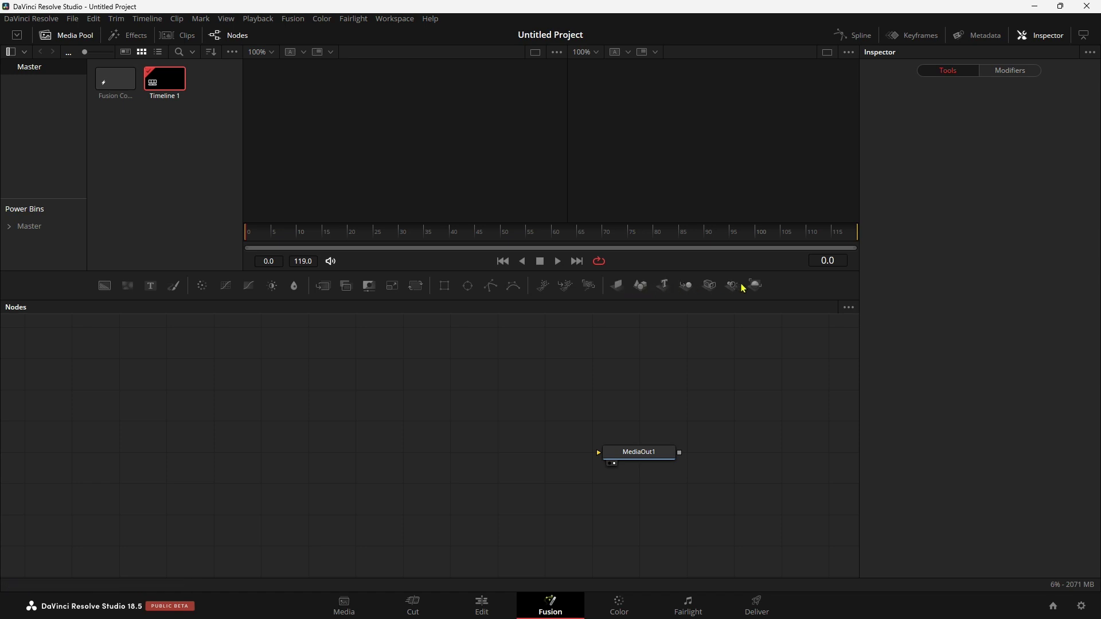
pyautogui.click(130, 38)
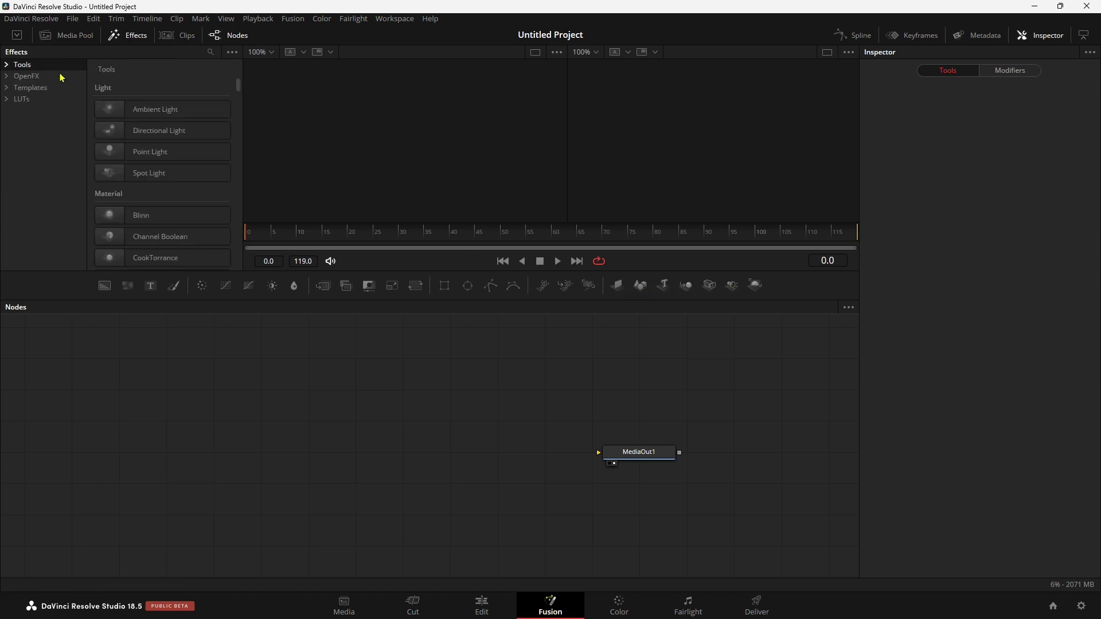
pyautogui.moveTo(238, 86); pyautogui.dragTo(241, 129)
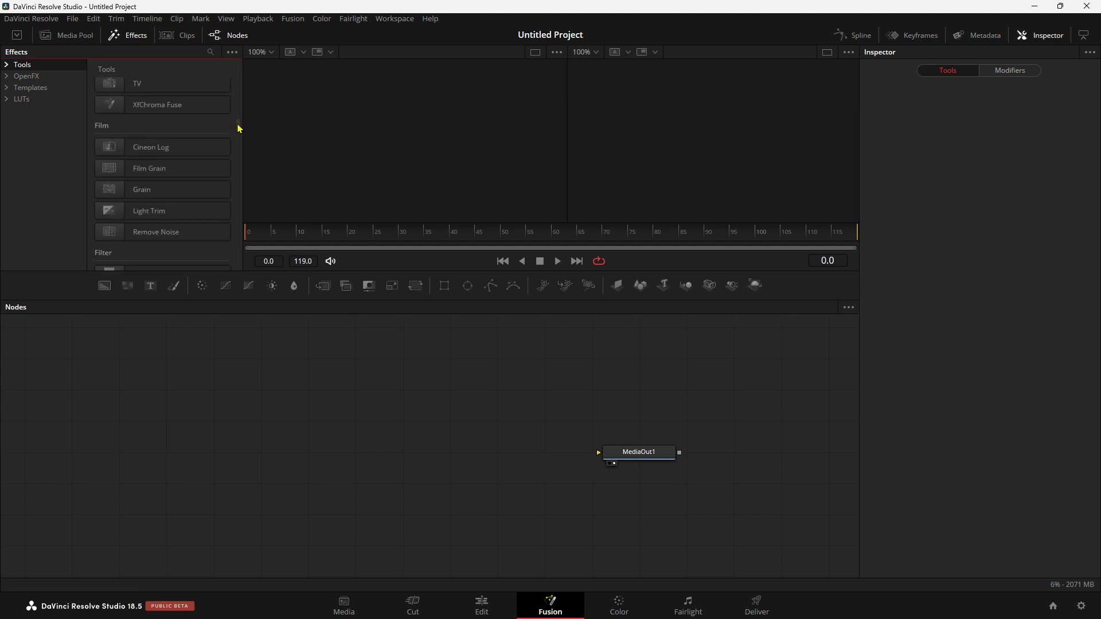
pyautogui.moveTo(240, 128); pyautogui.dragTo(240, 257)
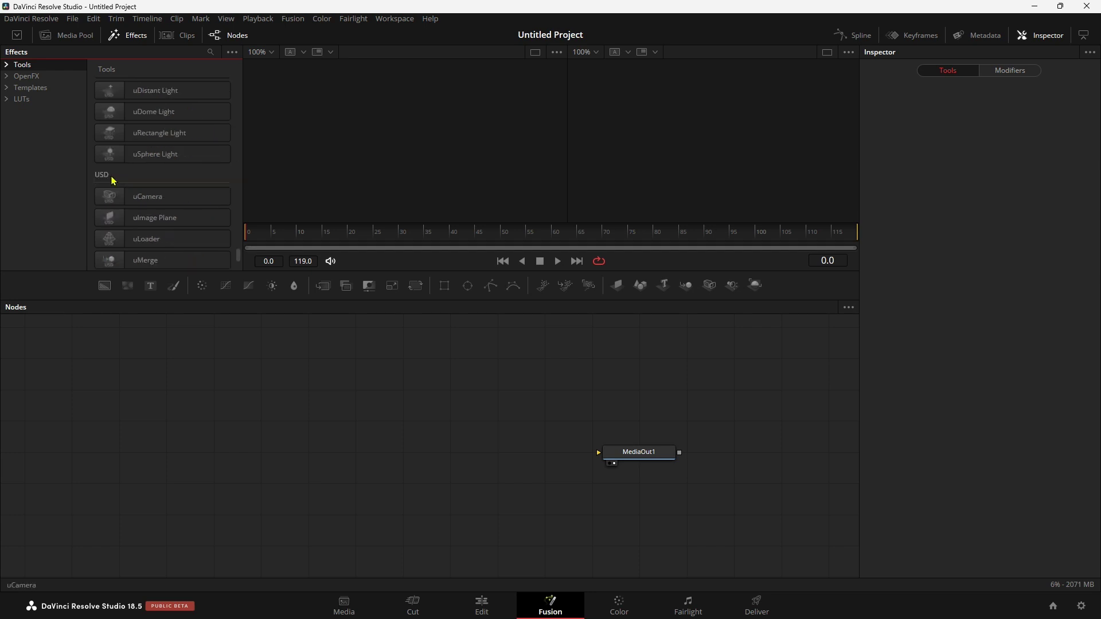
pyautogui.scroll(-3, 168, 189)
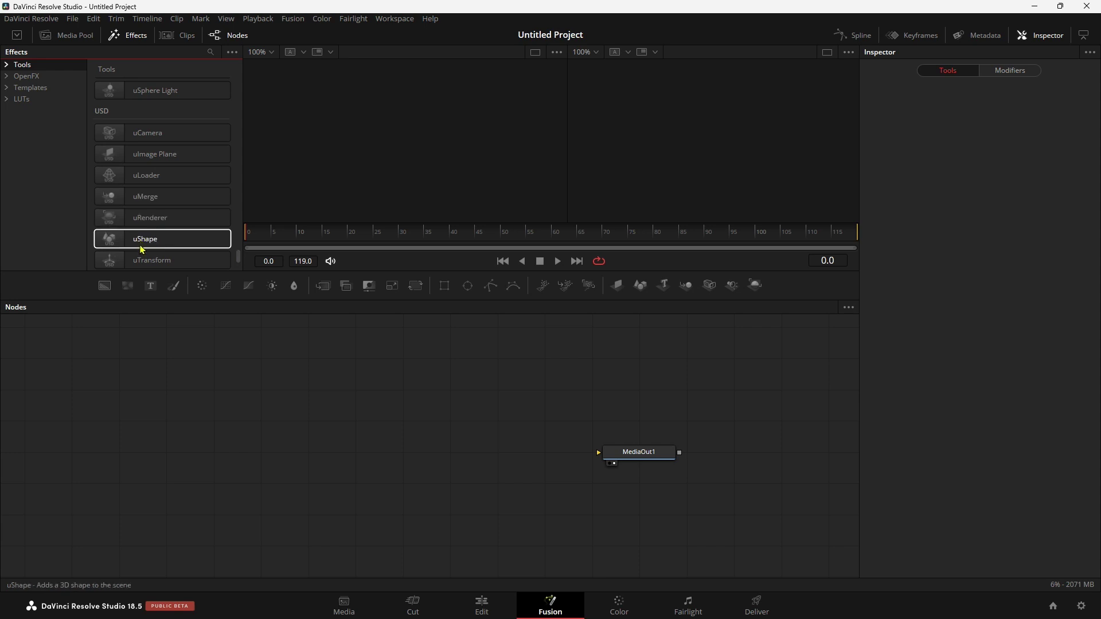
pyautogui.scroll(1, 141, 249)
pyautogui.scroll(-1, 142, 230)
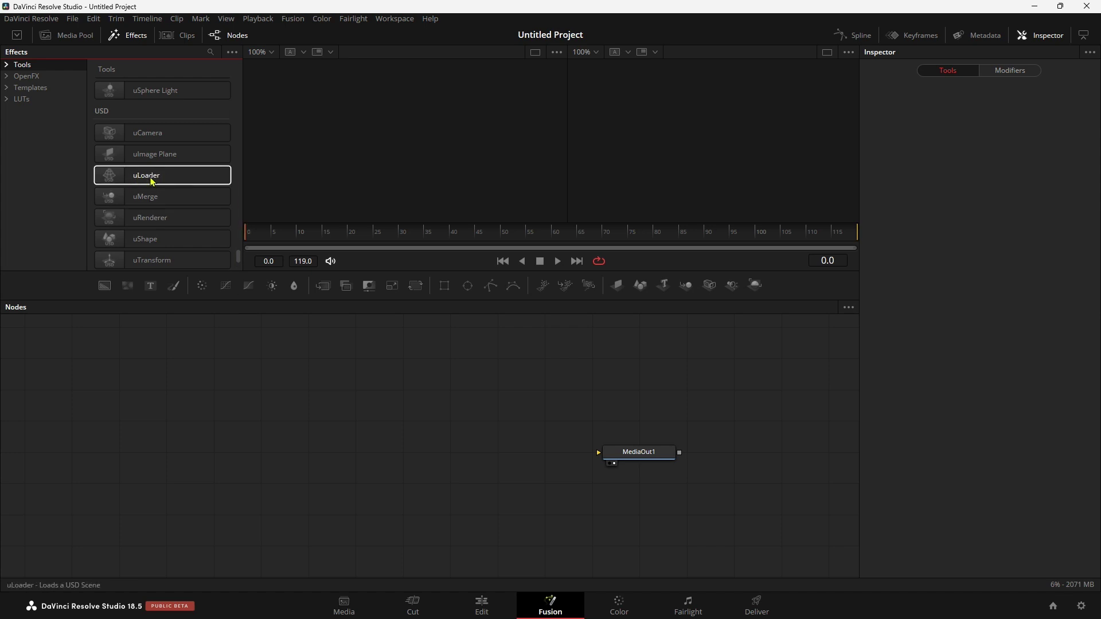
# Import ragazzaCorre-usdc.usdc from the Documenti folder into the Media Pool.
pyautogui.click(71, 34)
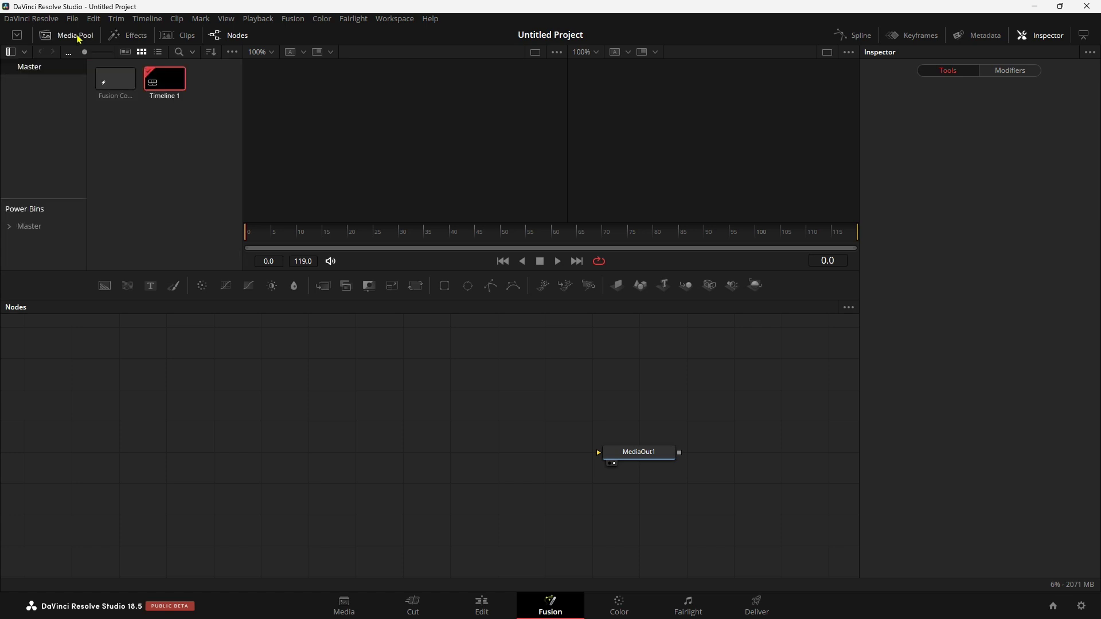
pyautogui.rightClick(145, 169)
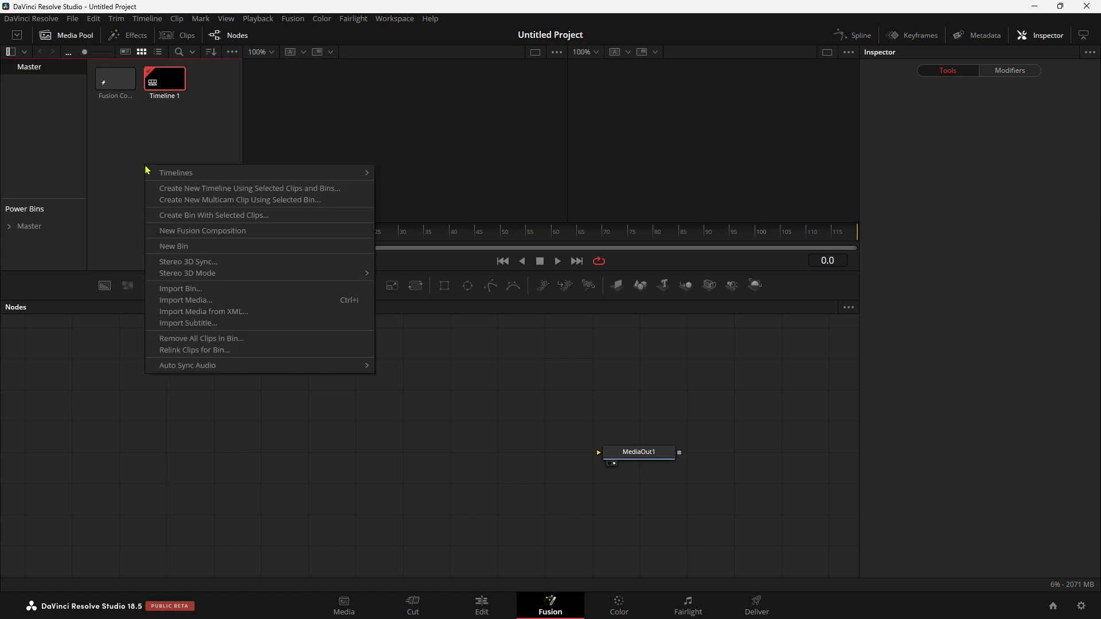
pyautogui.click(181, 301)
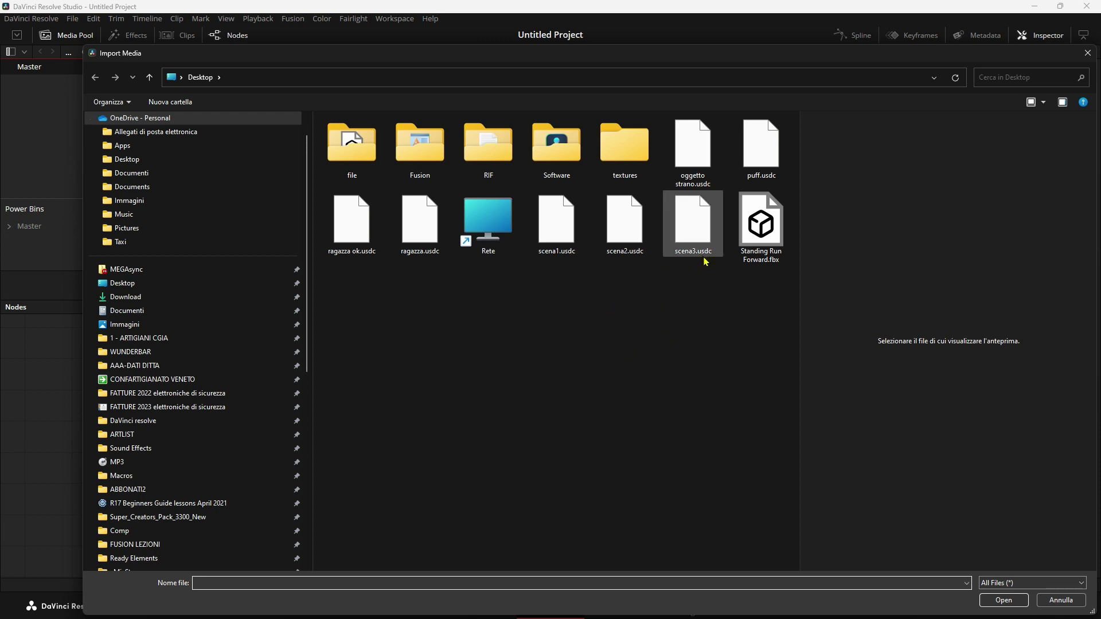
pyautogui.moveTo(700, 256)
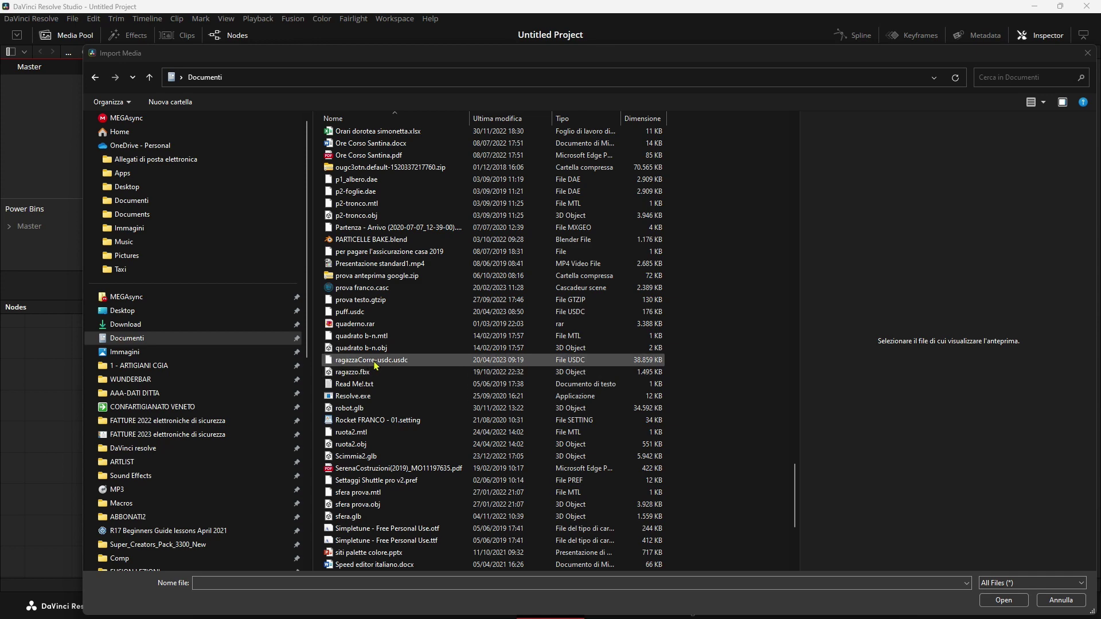
pyautogui.click(376, 362)
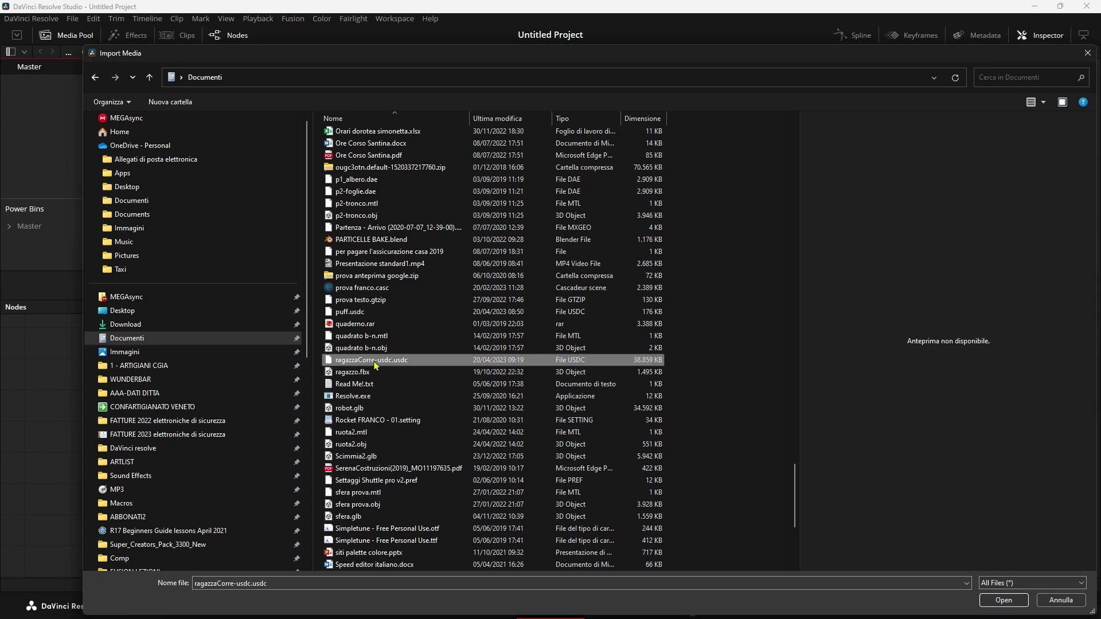
pyautogui.click(1004, 600)
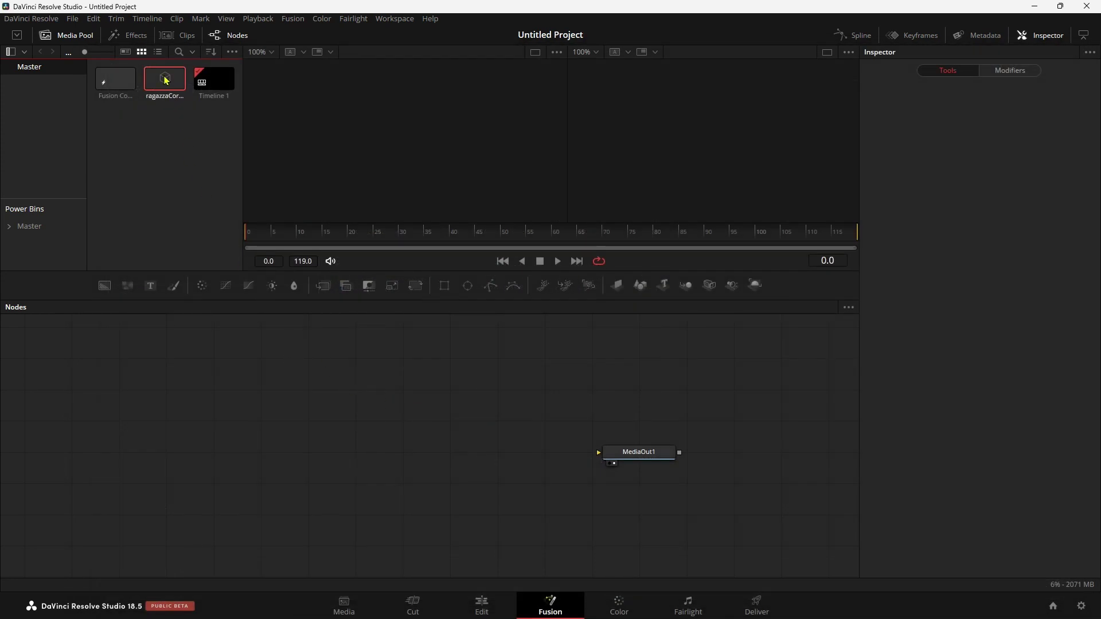
# Drop the USD clip into the node graph as uLoader1, view it, play it, and return to frame 0.
pyautogui.moveTo(164, 80)
pyautogui.mouseDown()
pyautogui.moveTo(247, 436)
pyautogui.moveTo(240, 448)
pyautogui.mouseUp()
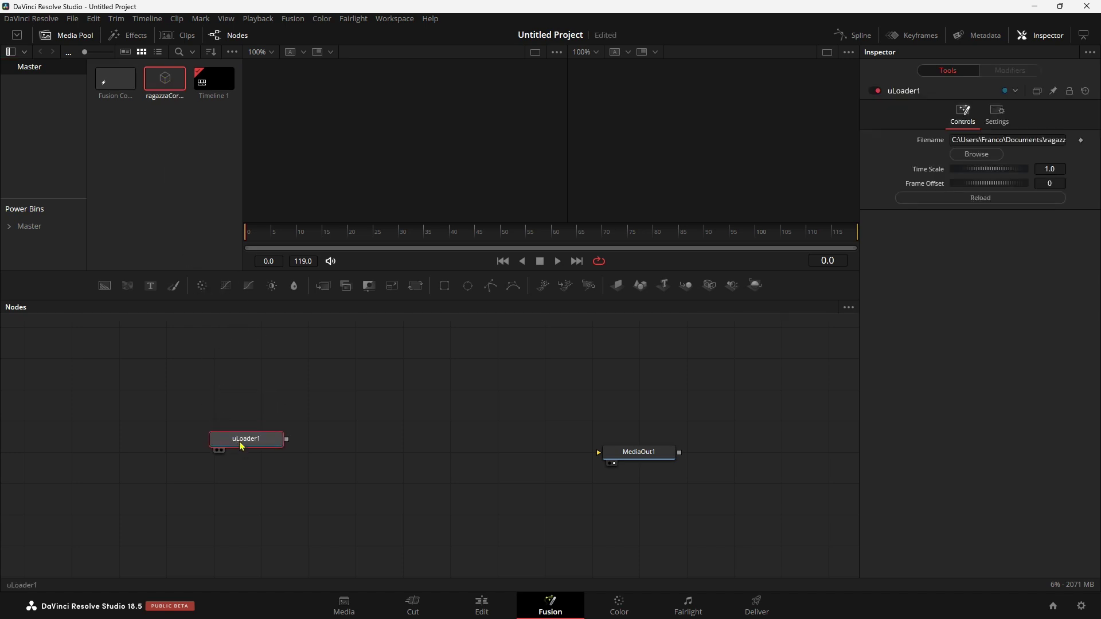
pyautogui.press('1')
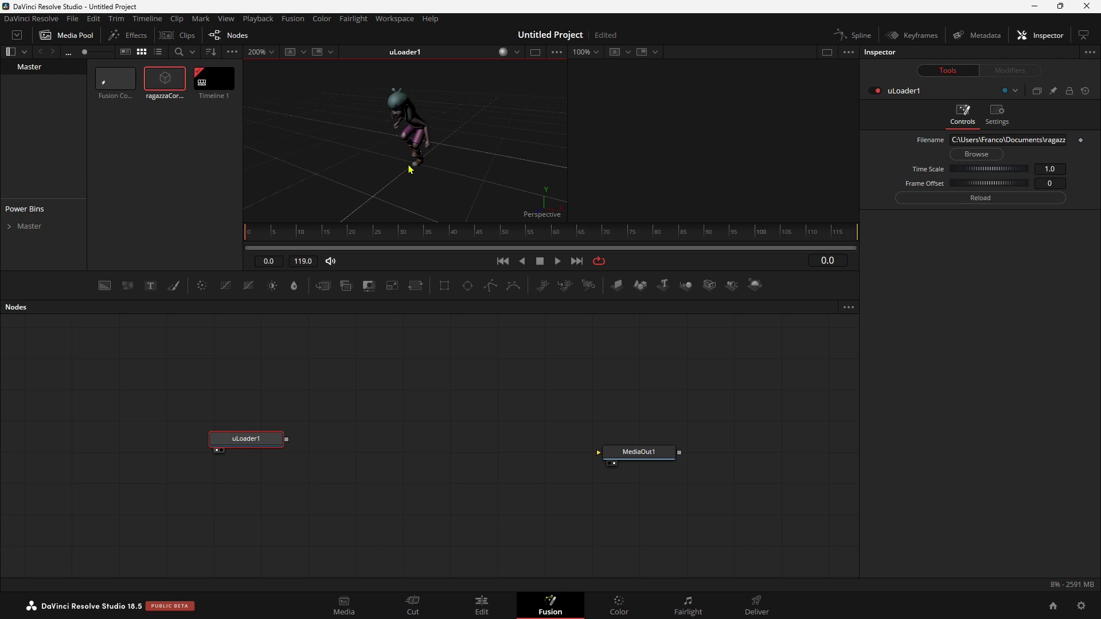
pyautogui.click(558, 261)
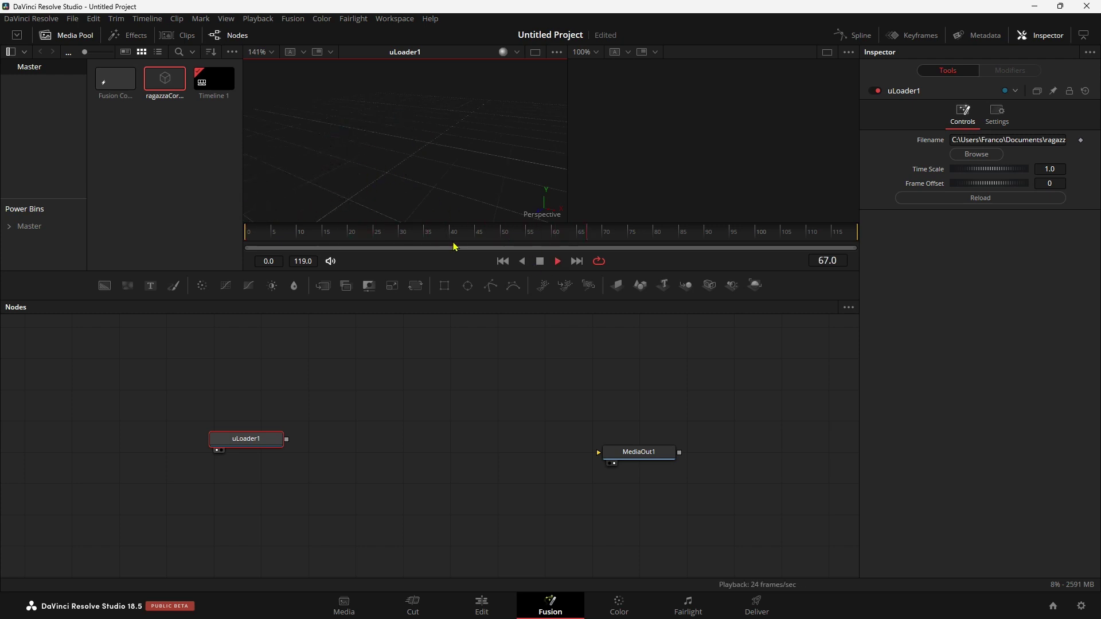
pyautogui.click(539, 261)
pyautogui.click(322, 234)
pyautogui.moveTo(315, 240)
pyautogui.mouseDown()
pyautogui.moveTo(340, 236)
pyautogui.moveTo(247, 238)
pyautogui.mouseUp()
pyautogui.moveTo(255, 450)
pyautogui.mouseDown()
pyautogui.moveTo(246, 445)
pyautogui.moveTo(246, 455)
pyautogui.mouseUp()
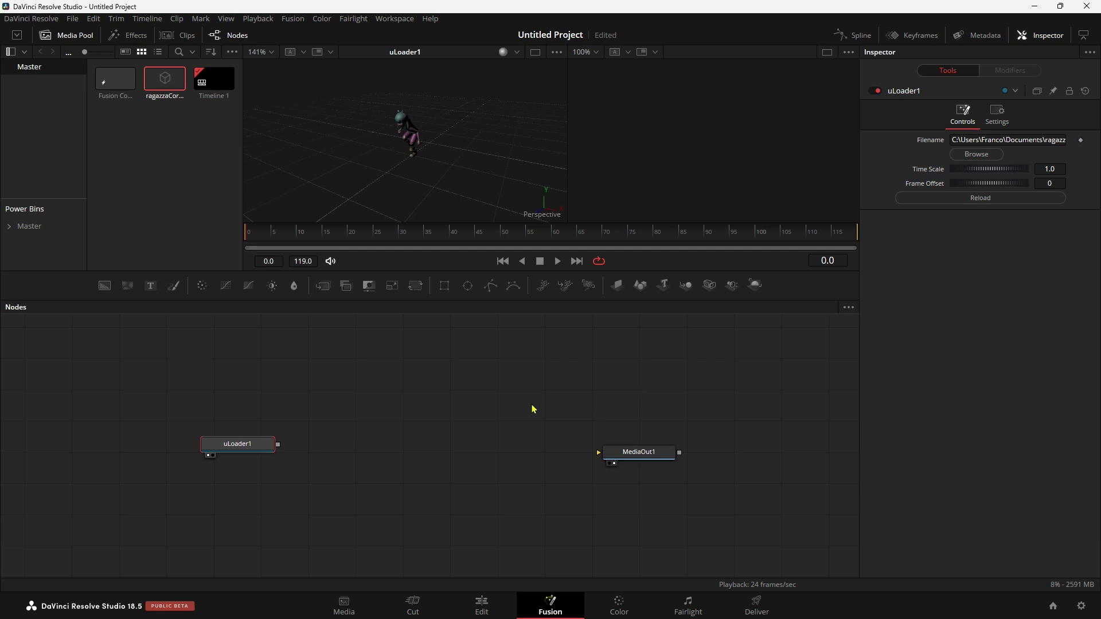
# Shift MediaOut1 right, select uLoader1, and bring up the Select Tool list.
pyautogui.moveTo(625, 453); pyautogui.dragTo(736, 453)
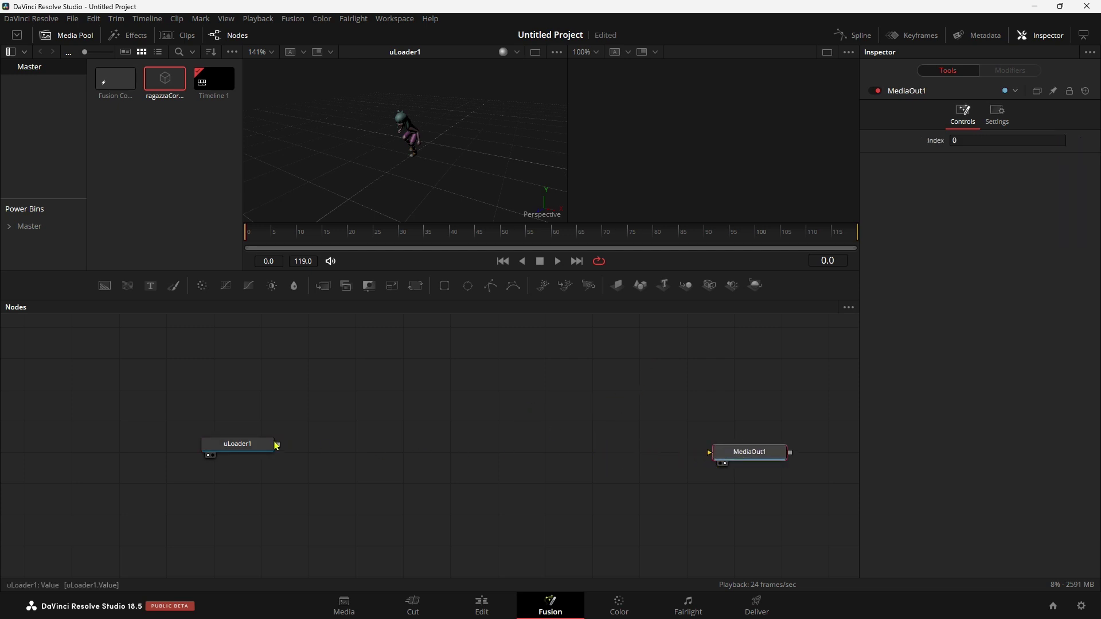
pyautogui.click(247, 445)
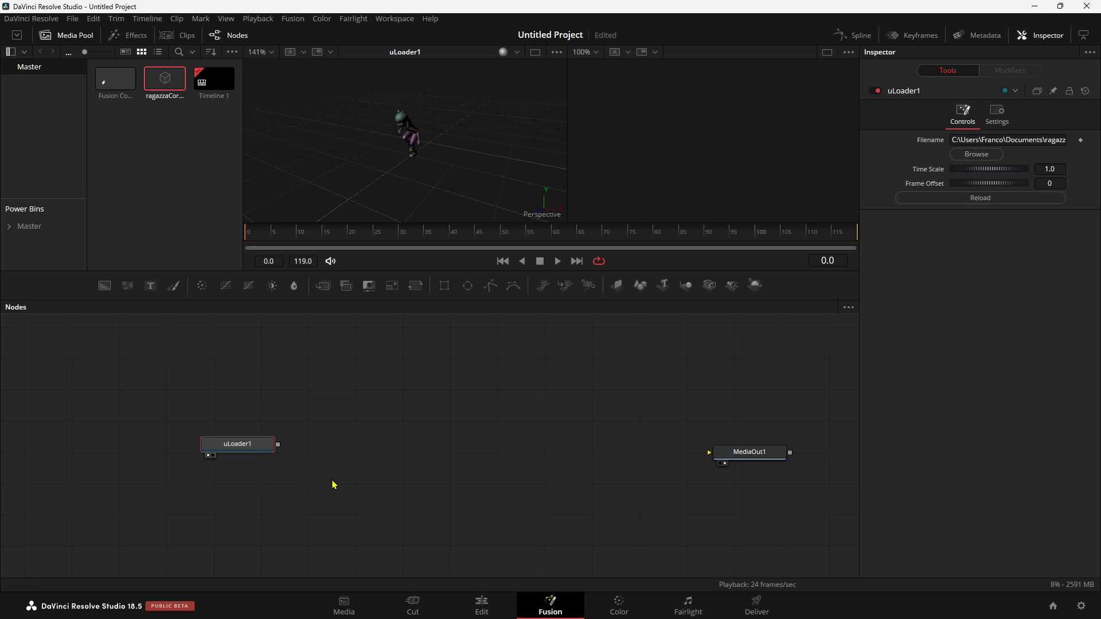
pyautogui.hotkey('shift', 'space')
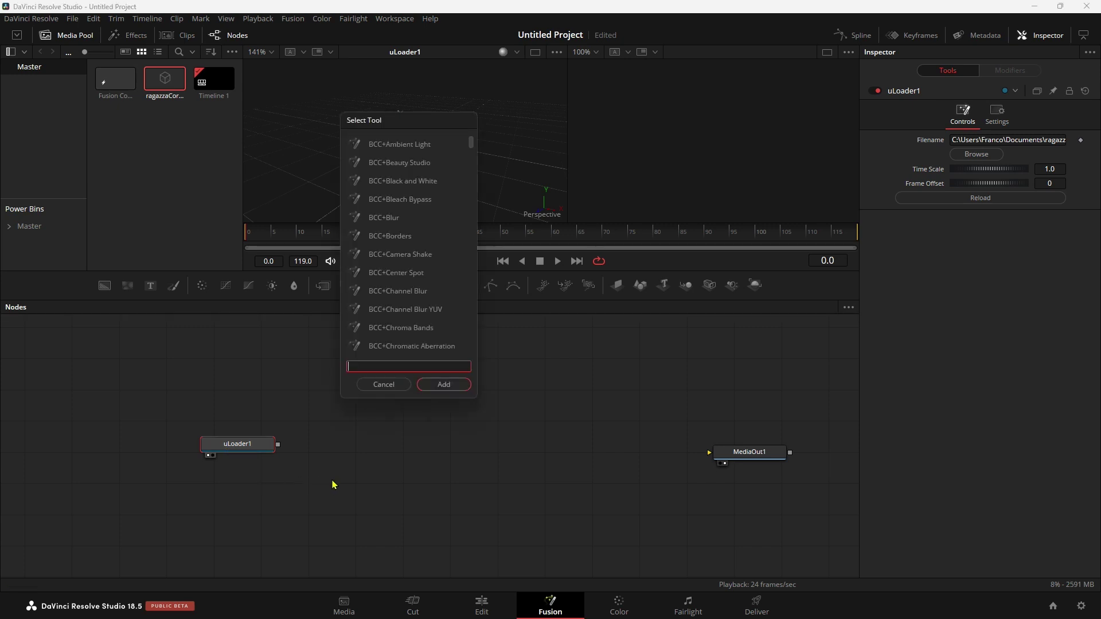
# Add a uCamera, placing uMerge1 right of uLoader1 and uCamera1 above uMerge1.
pyautogui.write('u')
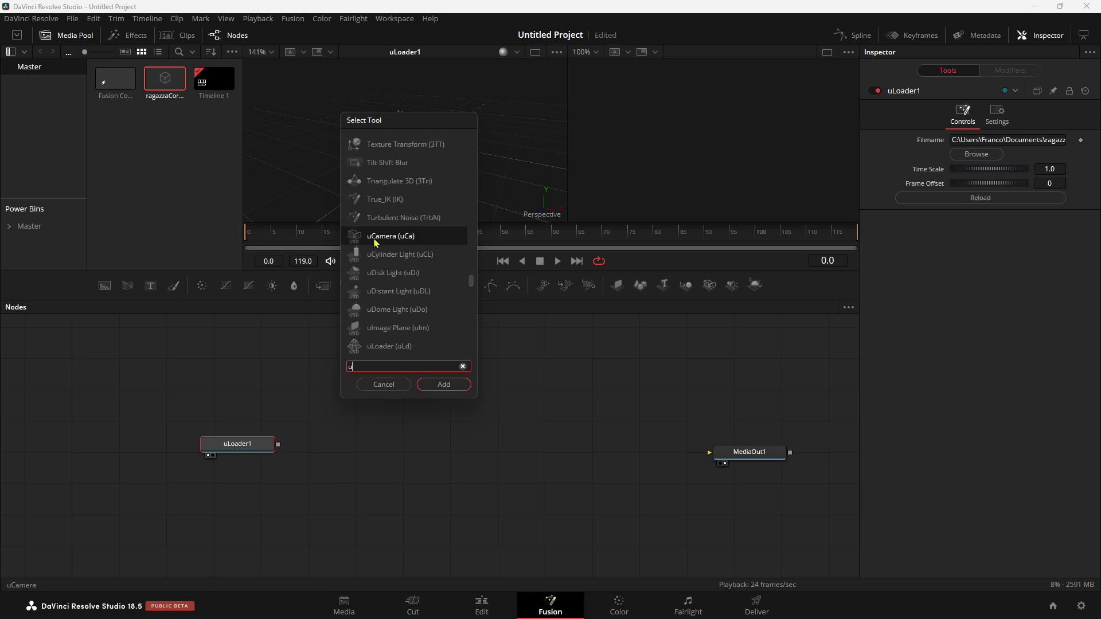
pyautogui.click(454, 387)
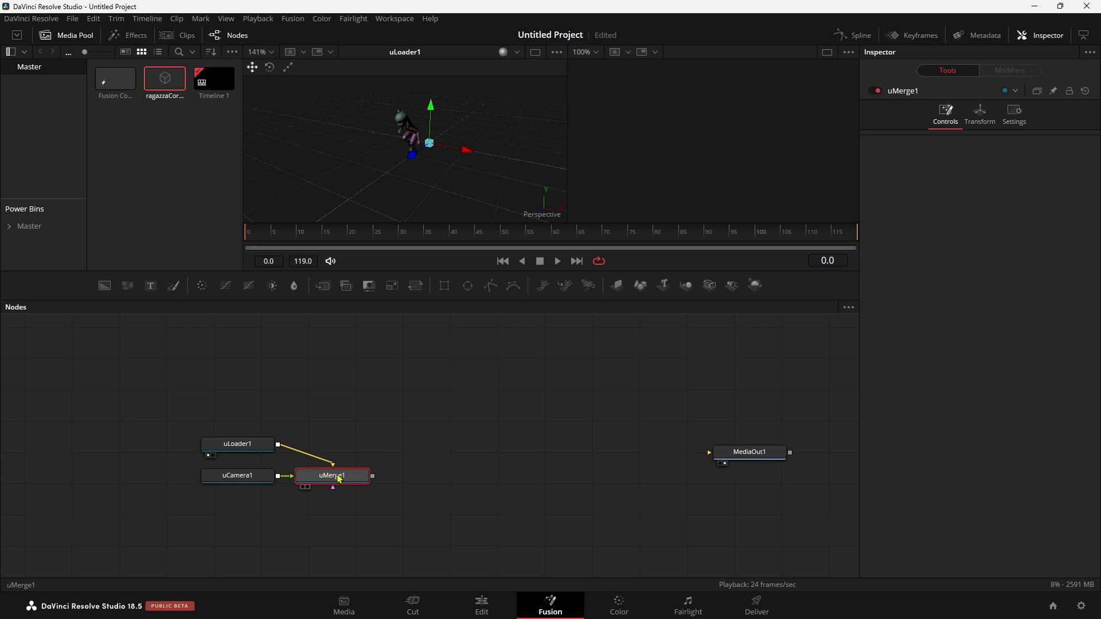
pyautogui.moveTo(339, 479); pyautogui.dragTo(376, 446)
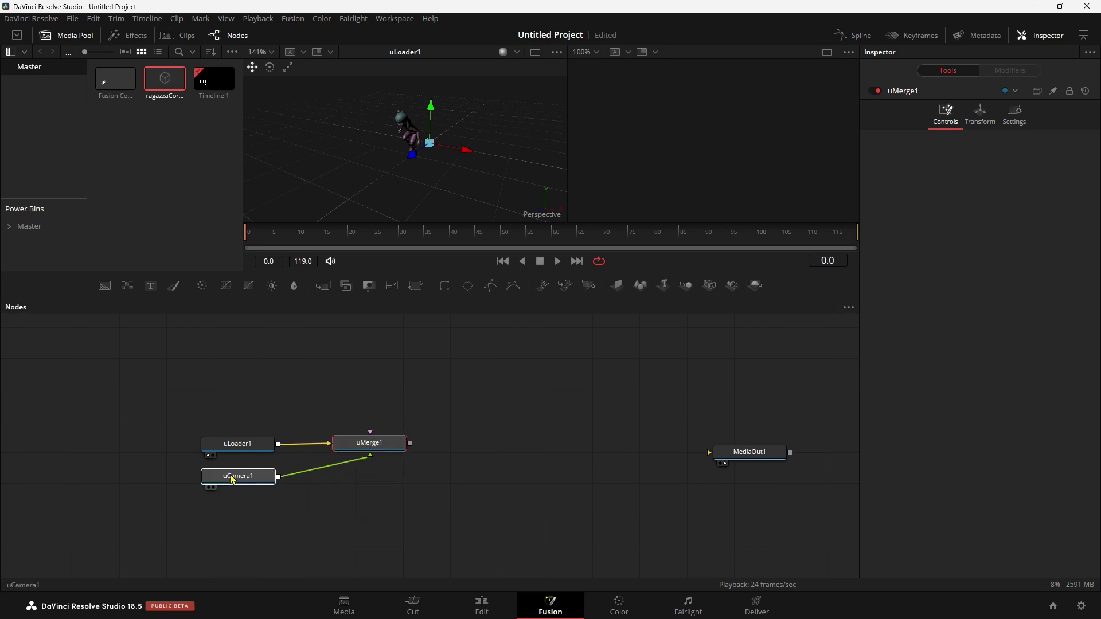
pyautogui.moveTo(234, 475); pyautogui.dragTo(378, 381)
pyautogui.click(378, 381)
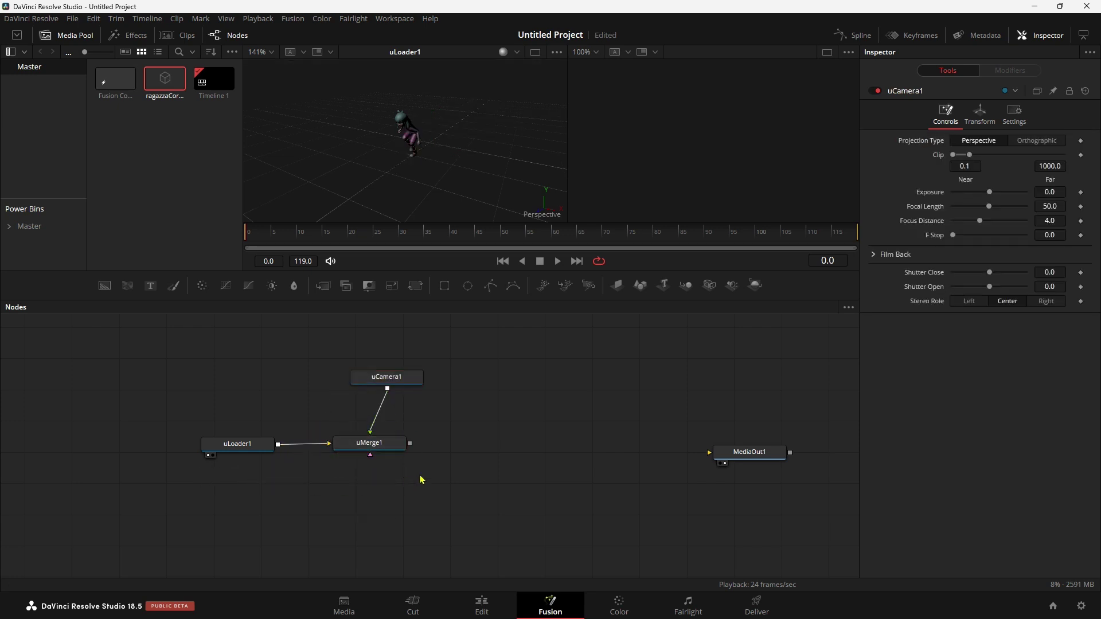
pyautogui.hotkey('shift', 'space')
pyautogui.write('umerg')
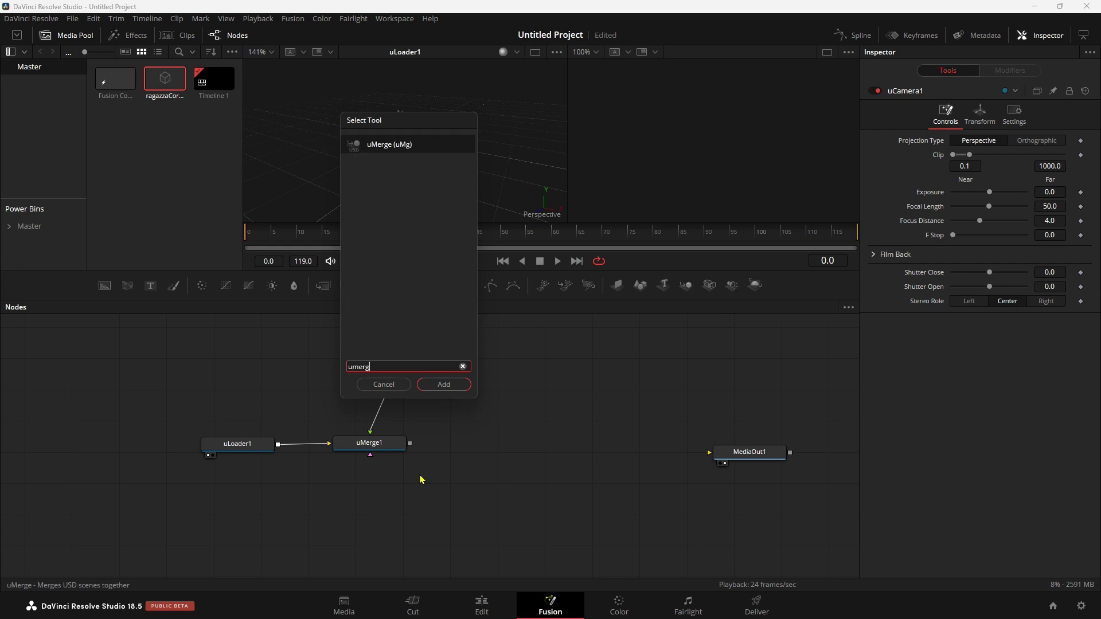
# Cancel the extra merge, add uRenderer1 before MediaOut1, and connect uMerge1's output to it.
pyautogui.click(394, 387)
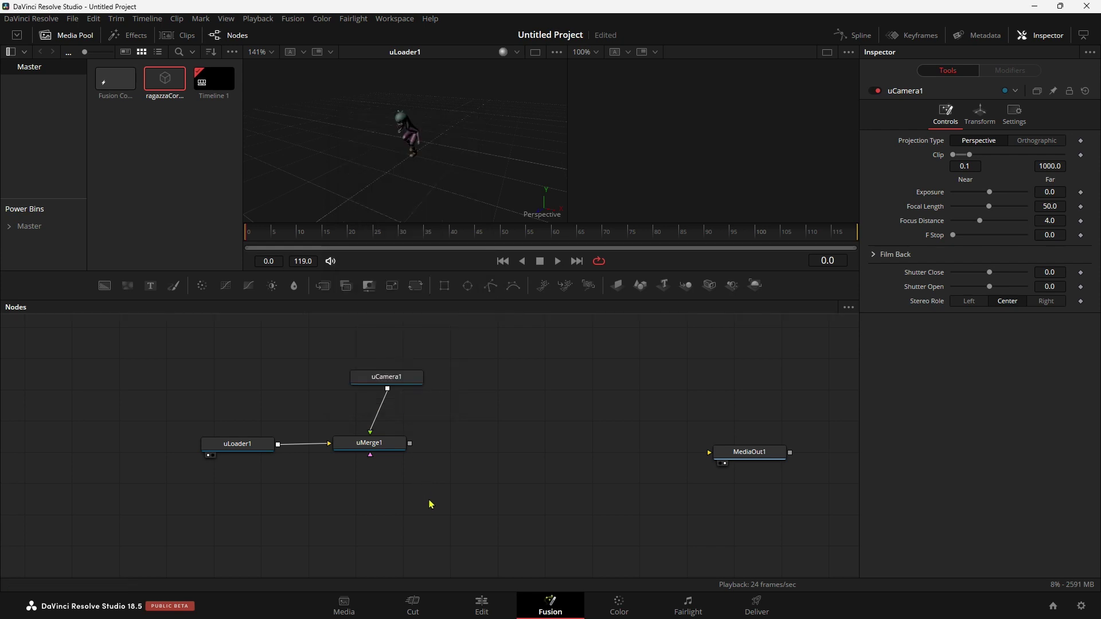
pyautogui.hotkey('shift', 'space')
pyautogui.write('ur')
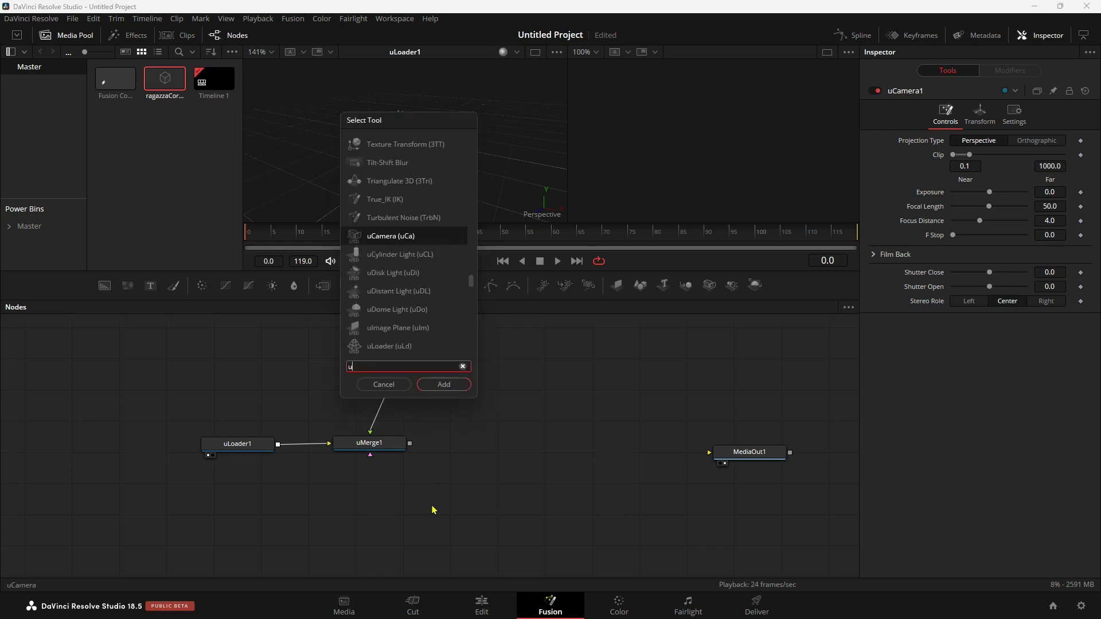
pyautogui.write('end')
pyautogui.press('Return')
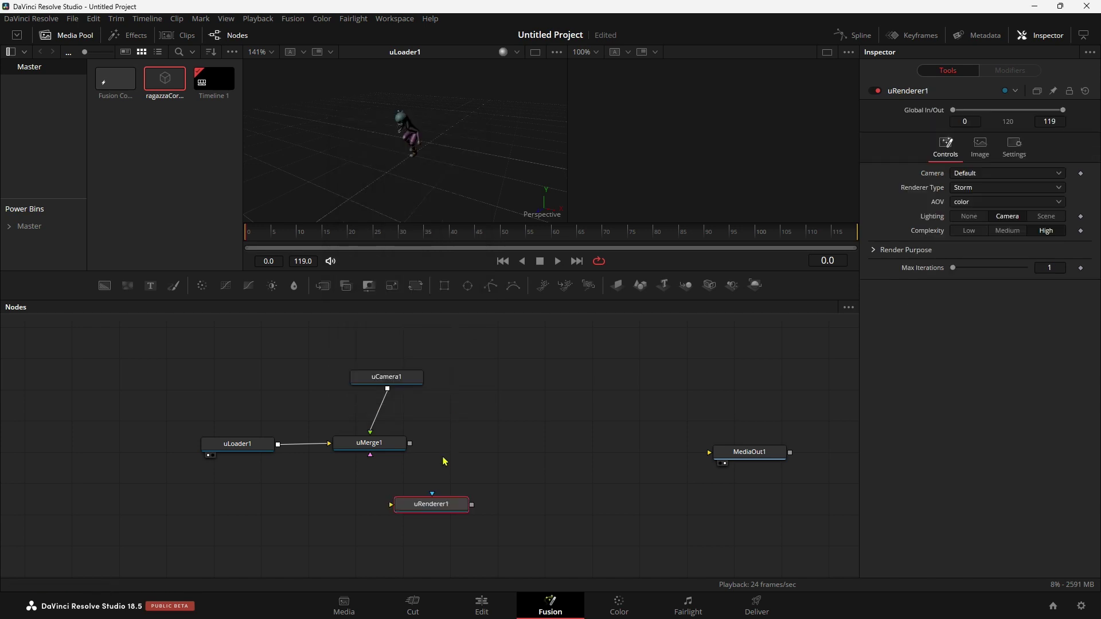
pyautogui.moveTo(422, 513)
pyautogui.mouseDown()
pyautogui.moveTo(518, 466)
pyautogui.moveTo(511, 459)
pyautogui.mouseUp()
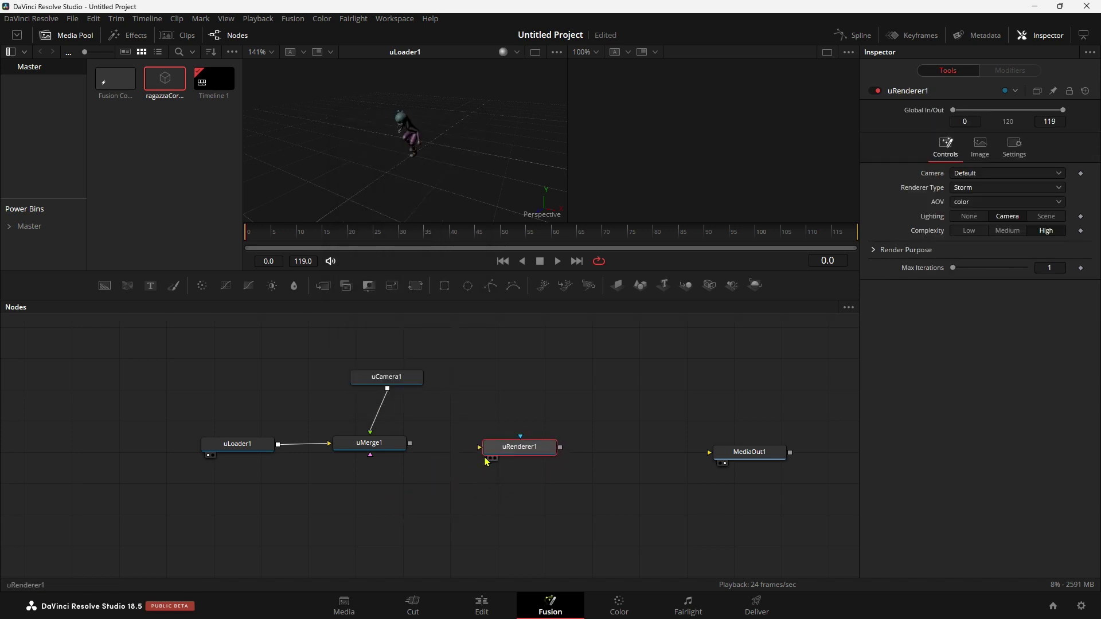
pyautogui.moveTo(410, 443); pyautogui.dragTo(482, 447)
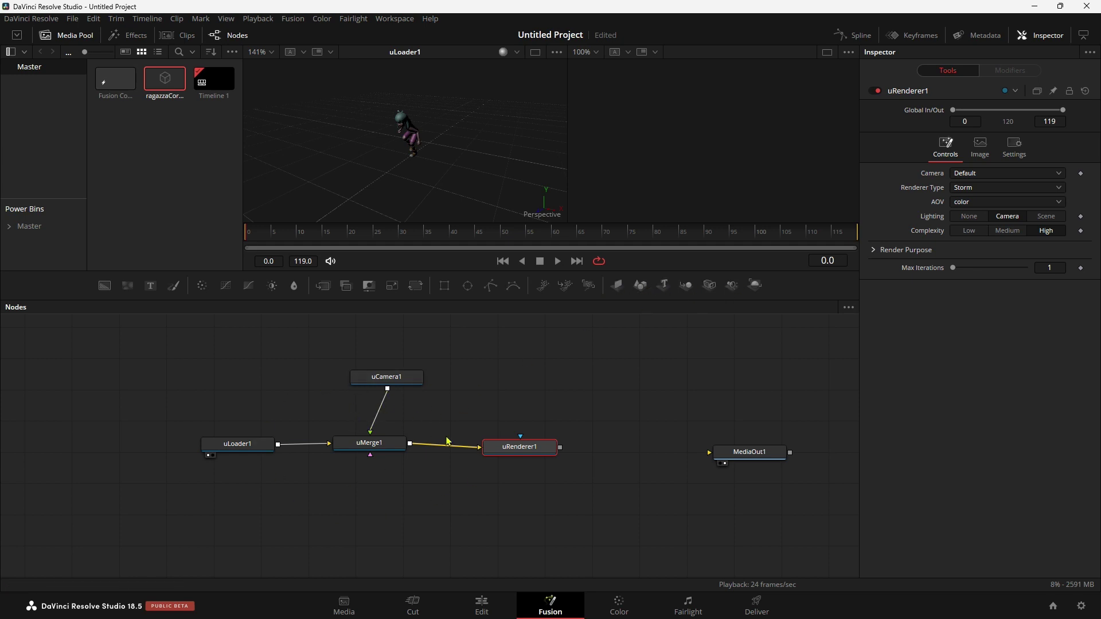
pyautogui.moveTo(501, 451); pyautogui.dragTo(517, 452)
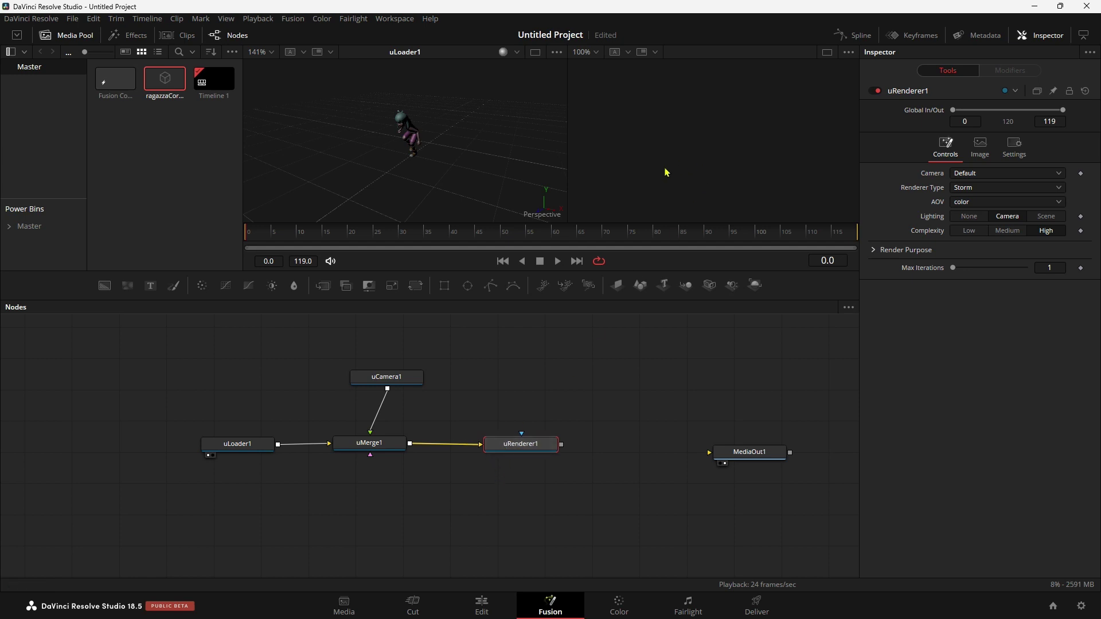
pyautogui.click(370, 444)
# View uMerge1's scene in viewer 1 and uRenderer1's output in viewer 2.
pyautogui.press('1')
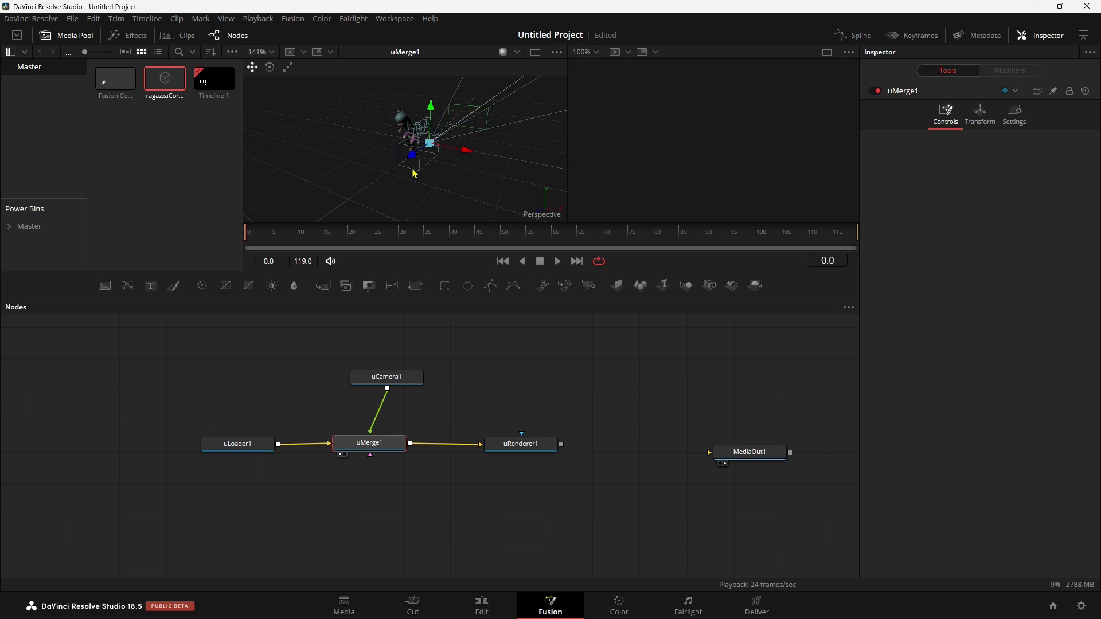
pyautogui.moveTo(498, 211); pyautogui.dragTo(456, 182)
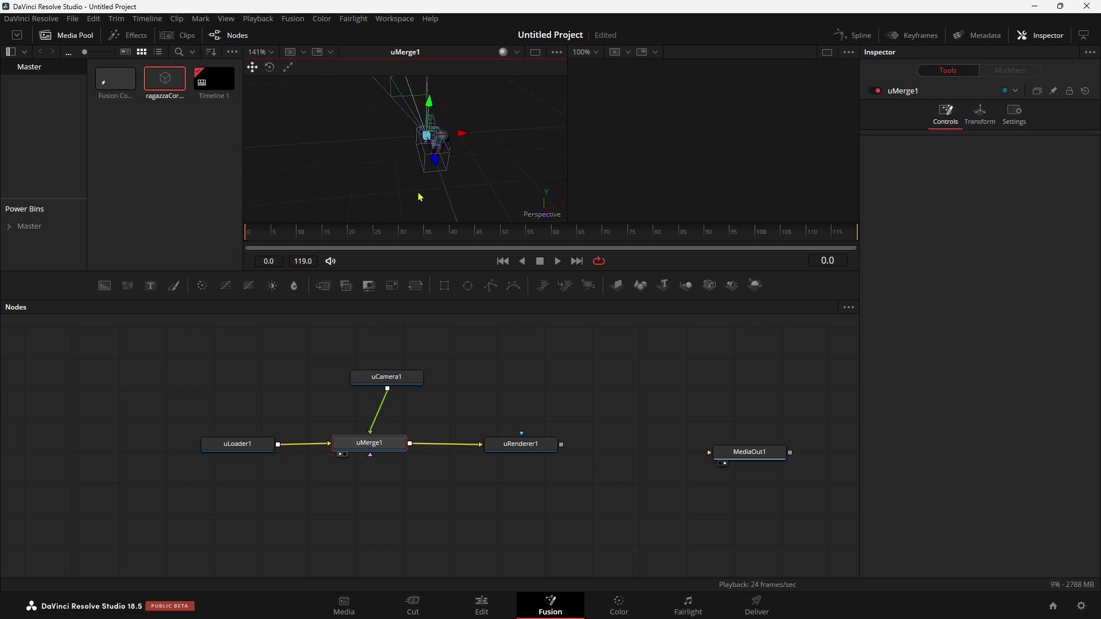
pyautogui.scroll(-2, 456, 182)
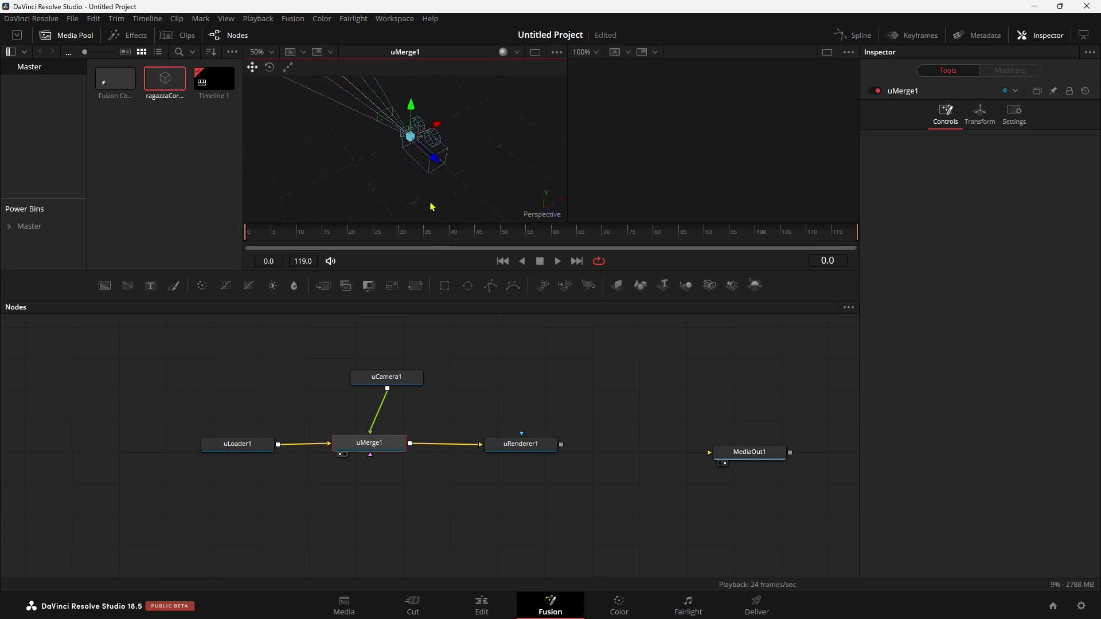
pyautogui.click(513, 447)
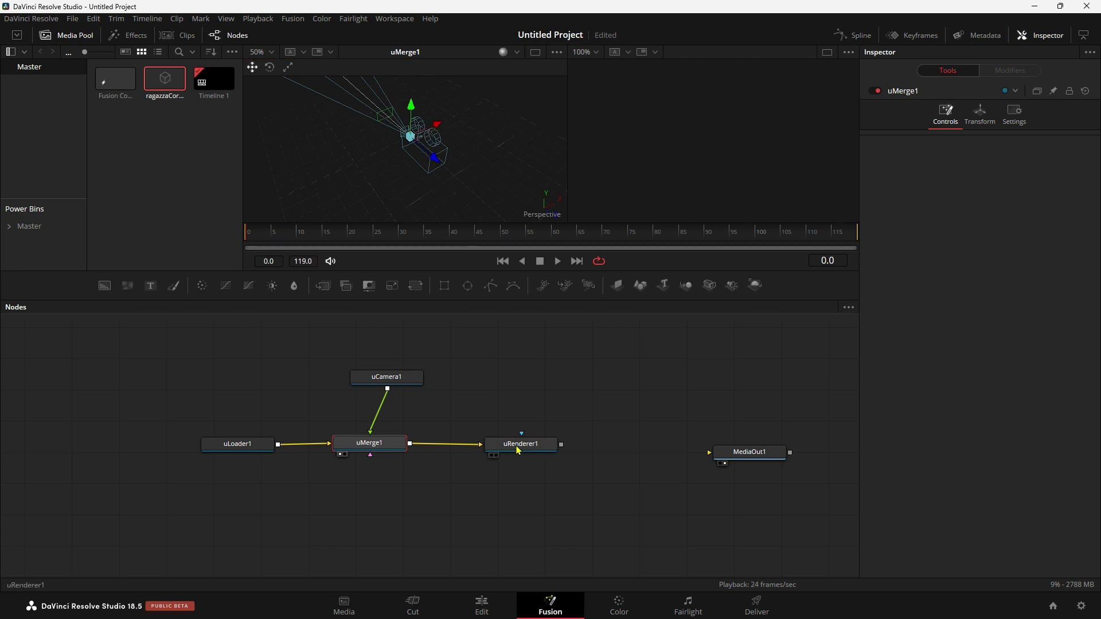
pyautogui.press('2')
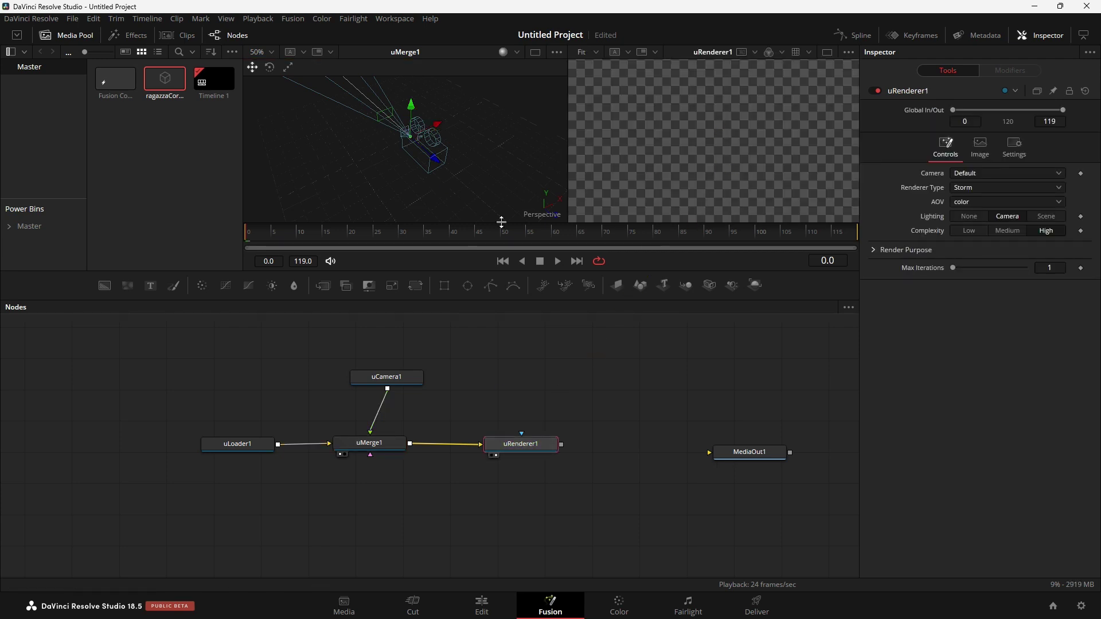
# Move uCamera1 in the 3D view until the running character appears in the render.
pyautogui.click(403, 378)
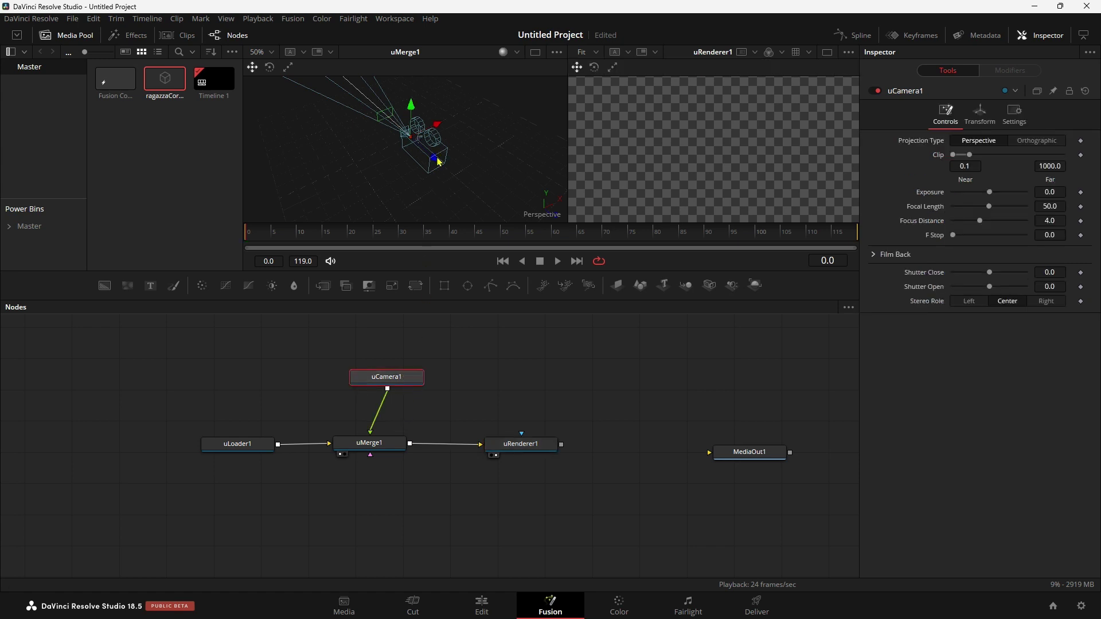
pyautogui.moveTo(438, 162)
pyautogui.mouseDown()
pyautogui.moveTo(474, 191)
pyautogui.moveTo(347, 108)
pyautogui.mouseUp()
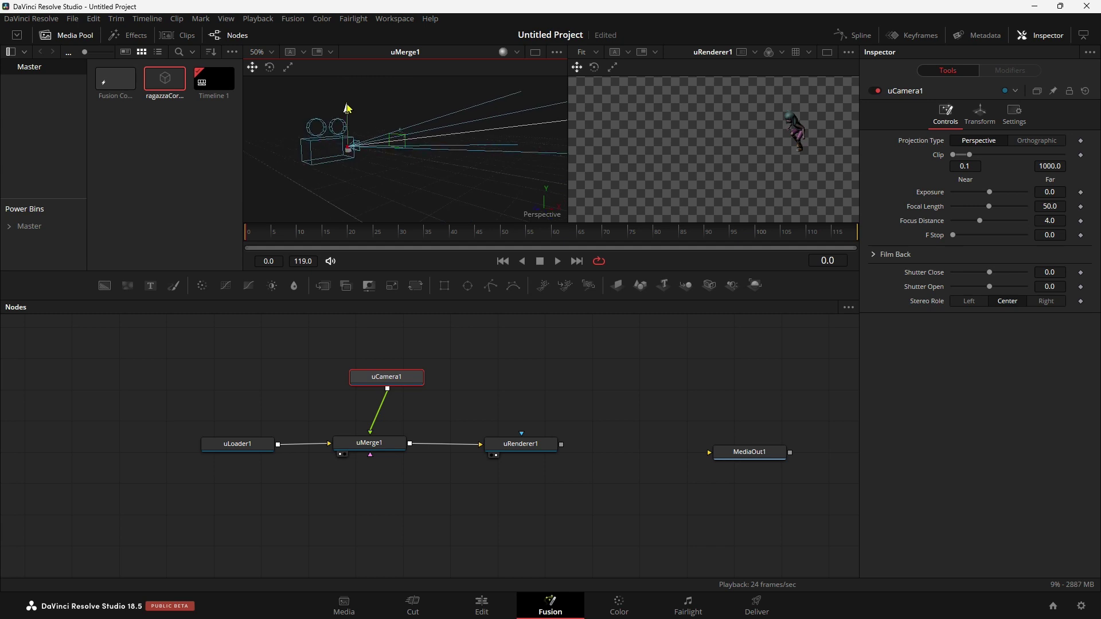
pyautogui.click(336, 138)
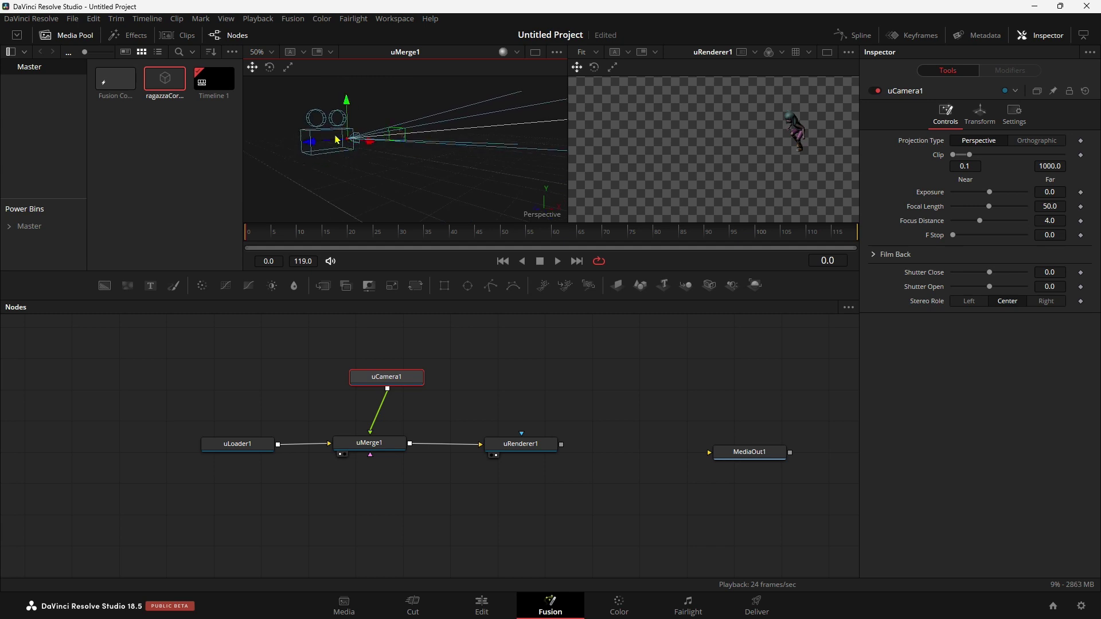
pyautogui.click(517, 411)
pyautogui.click(516, 447)
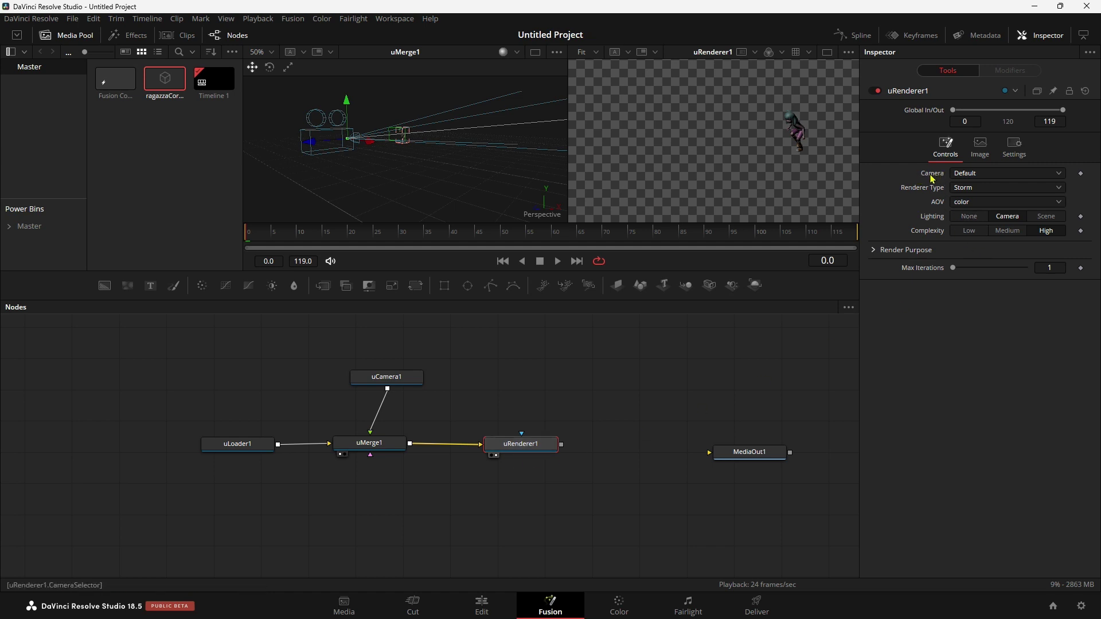
# Set uRenderer1 to render through uCamera1 and pull the camera back to fit the character.
pyautogui.click(966, 175)
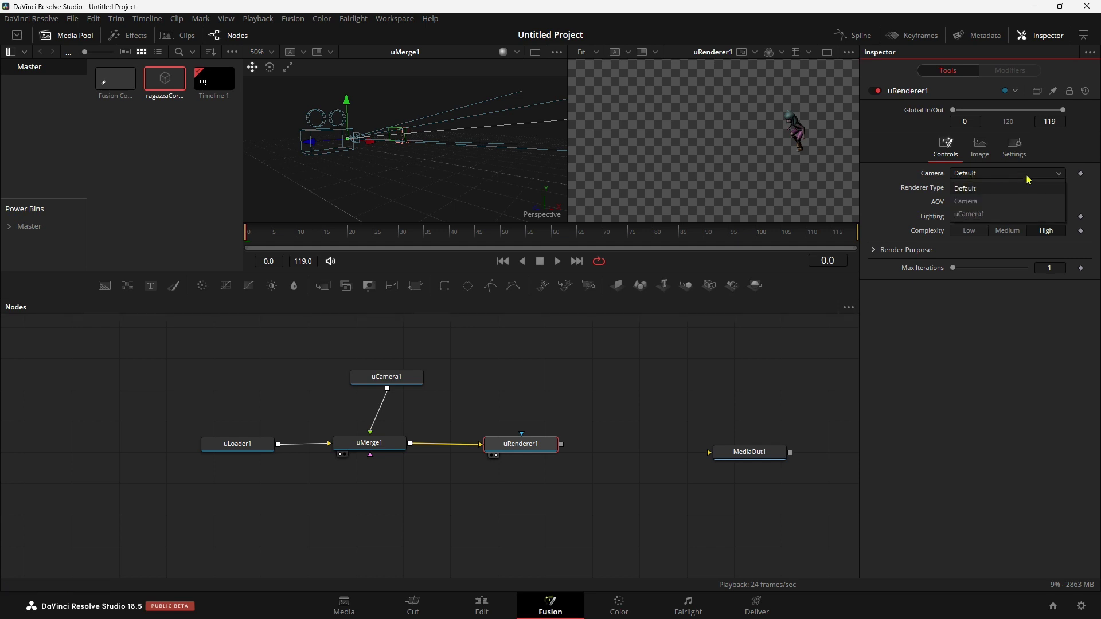
pyautogui.click(978, 204)
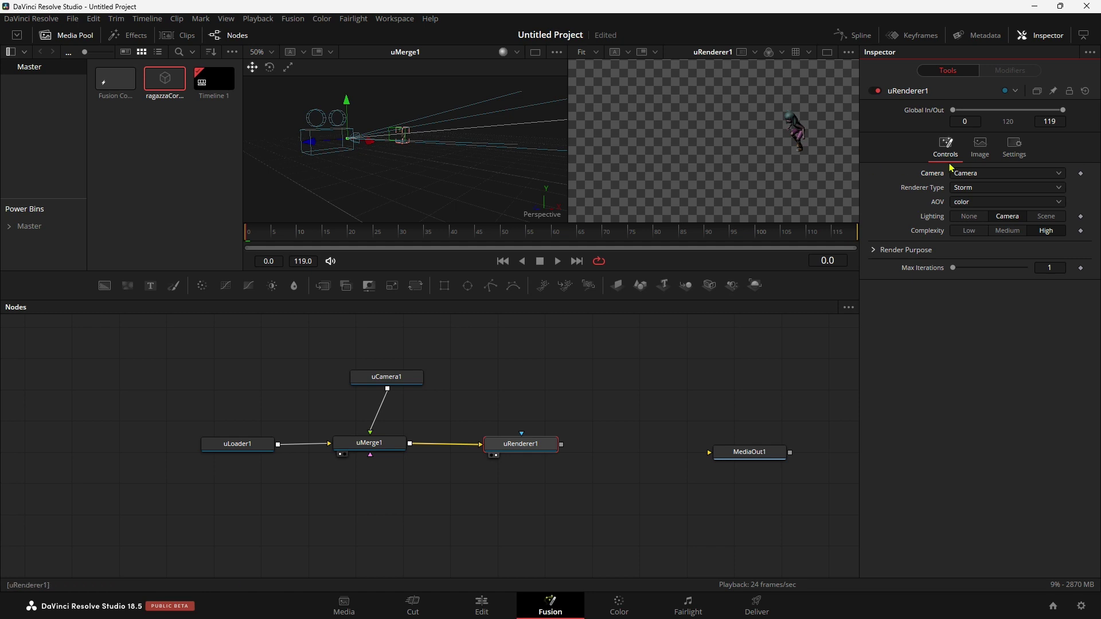
pyautogui.click(978, 174)
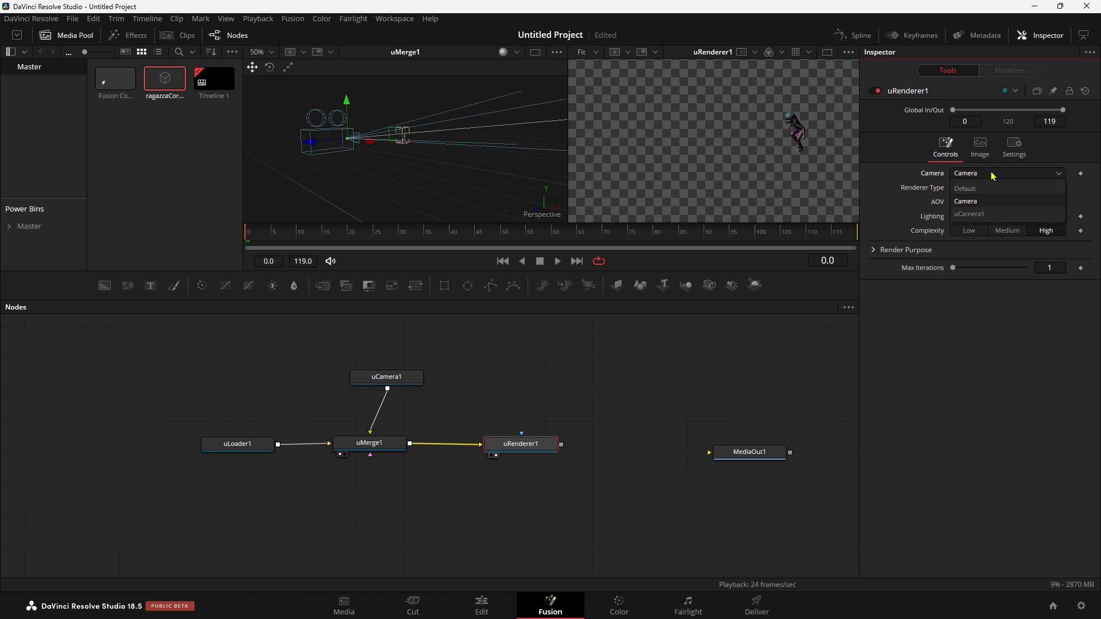
pyautogui.click(974, 213)
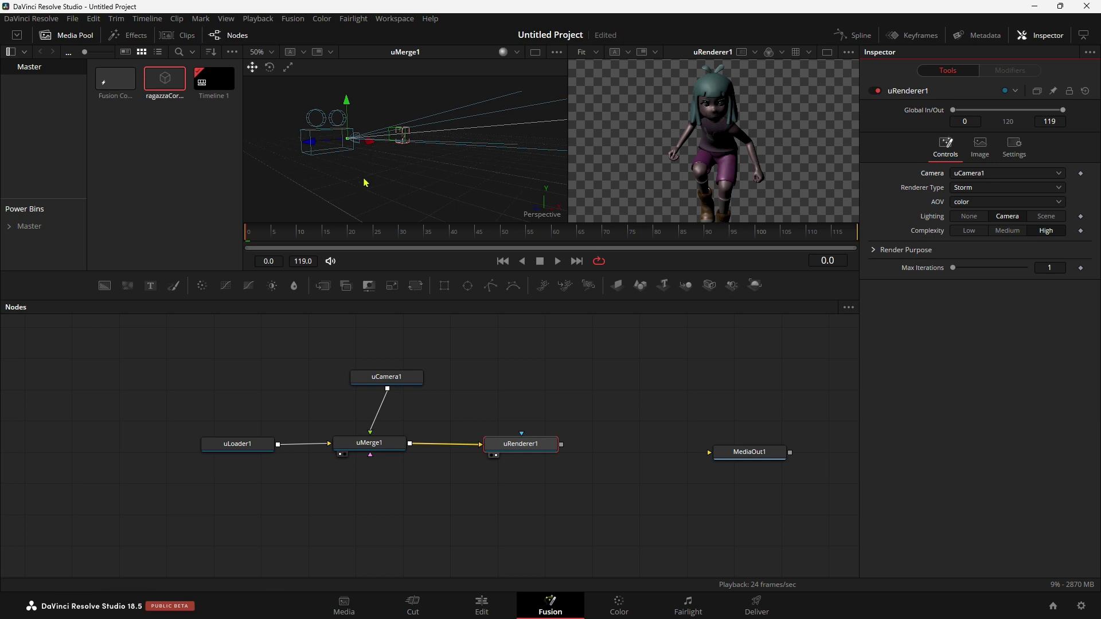
pyautogui.moveTo(308, 144); pyautogui.dragTo(247, 152)
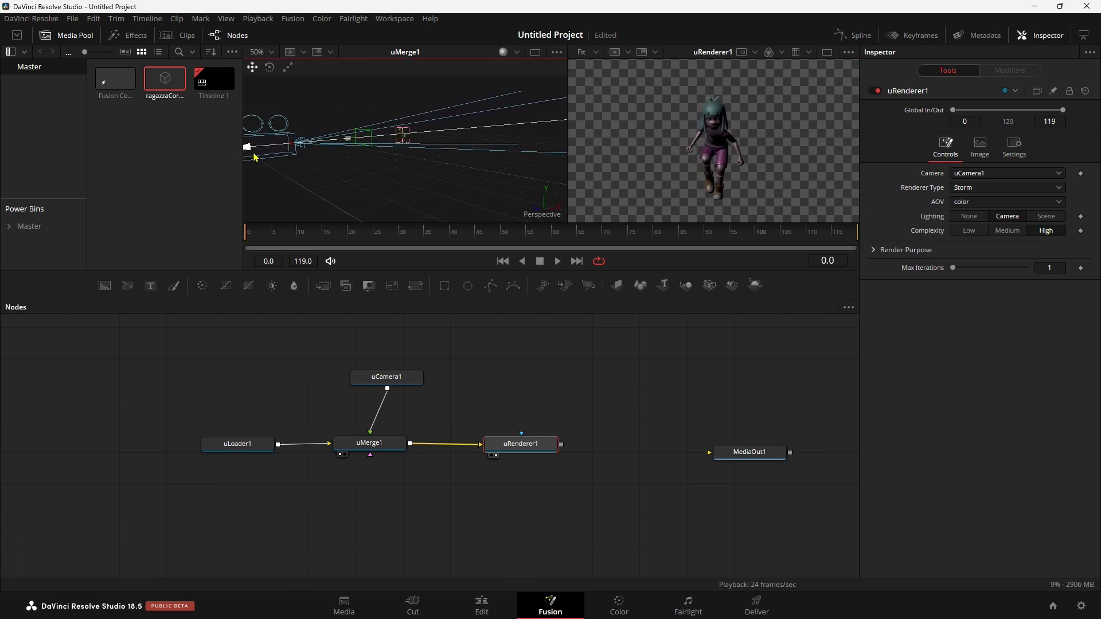
# Move the uLoader1 node further left in the node graph.
pyautogui.click(243, 445)
pyautogui.moveTo(242, 454)
pyautogui.mouseDown()
pyautogui.moveTo(204, 455)
pyautogui.moveTo(215, 441)
pyautogui.mouseUp()
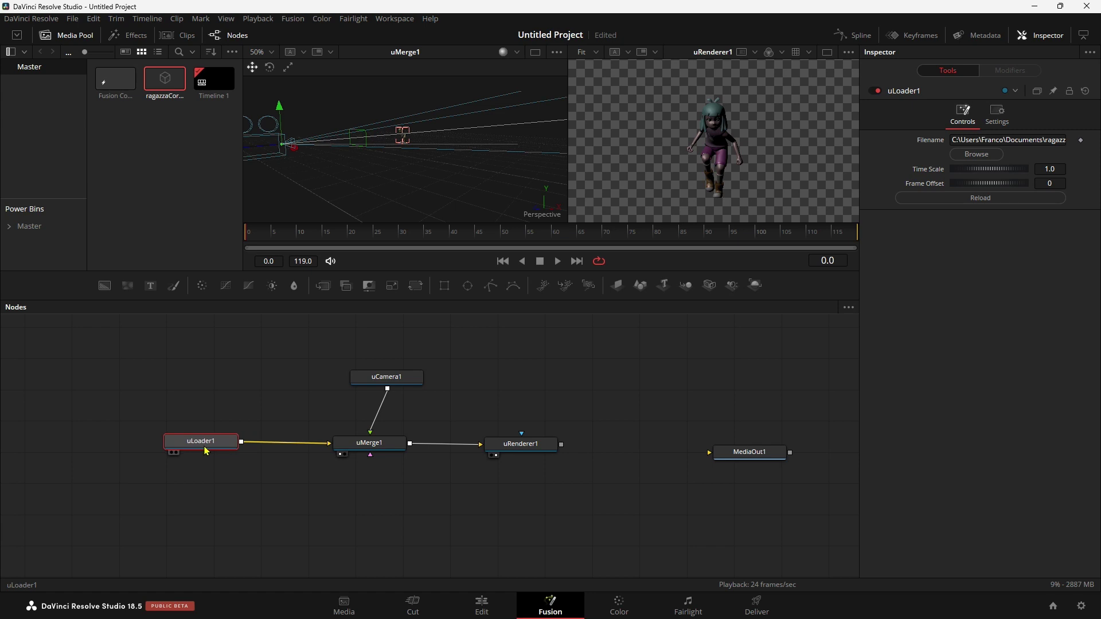
pyautogui.scroll(-1, 262, 420)
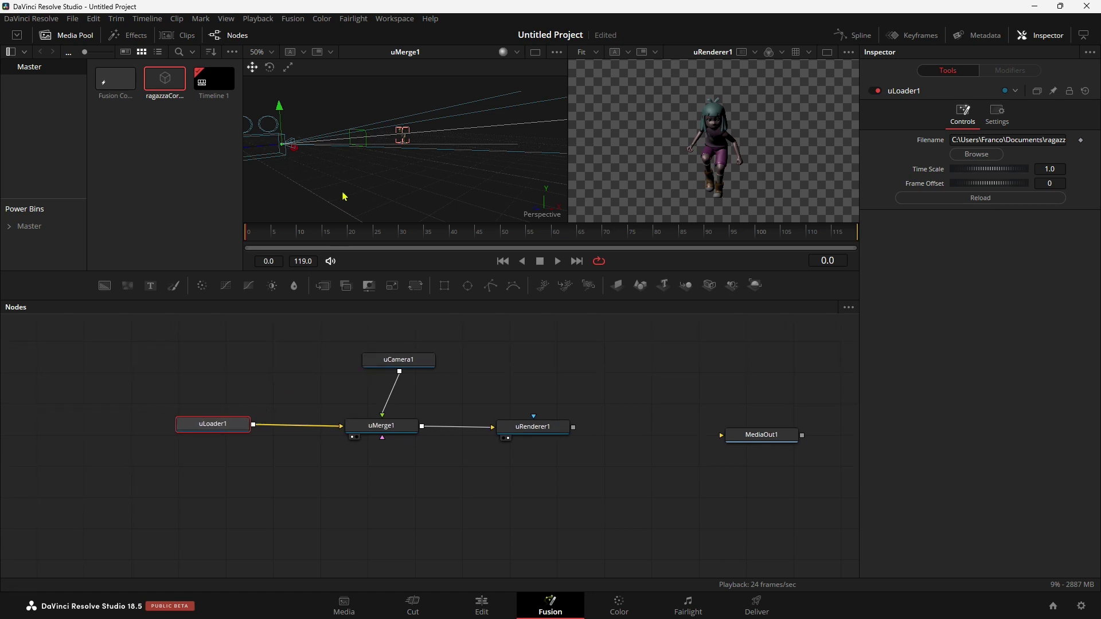
pyautogui.scroll(1, 344, 195)
pyautogui.scroll(1, 400, 179)
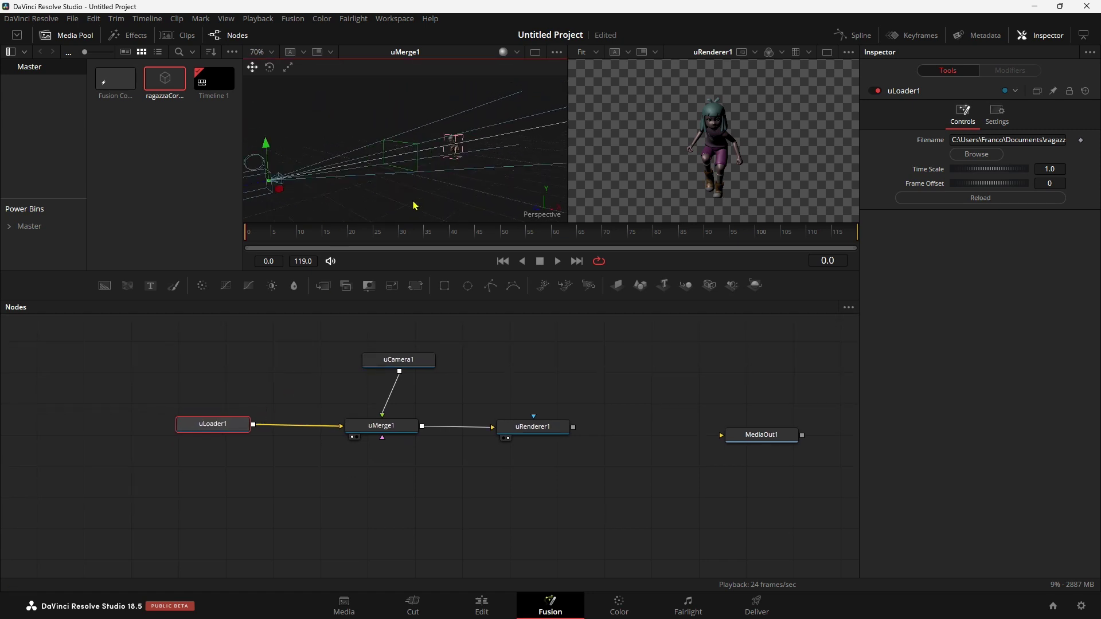
pyautogui.moveTo(410, 202); pyautogui.dragTo(451, 165)
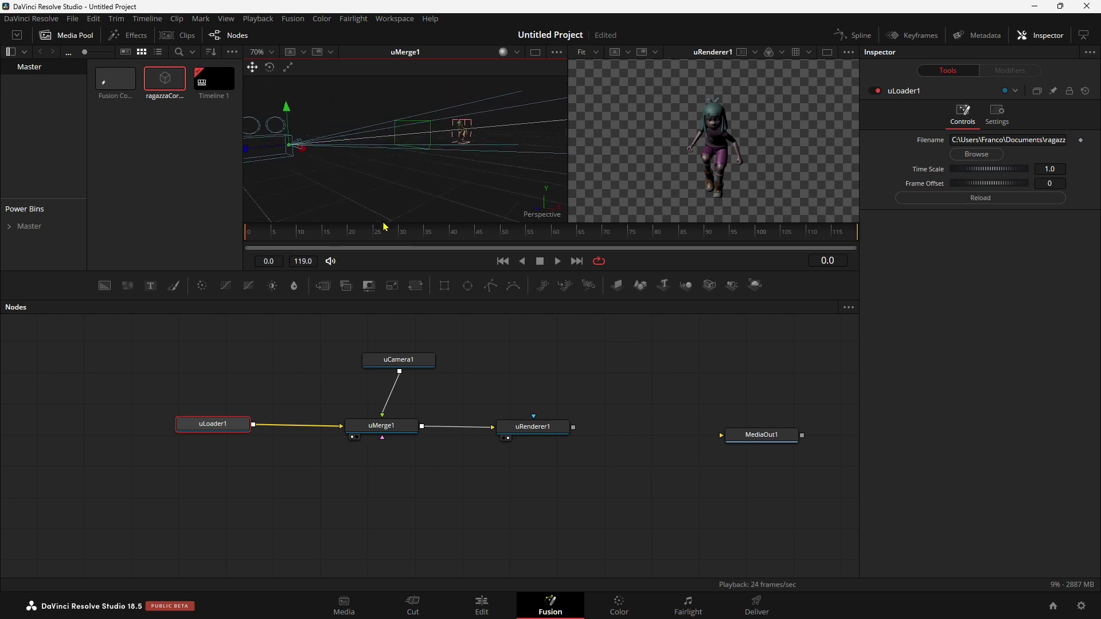
pyautogui.hotkey('ctrl', 'z')
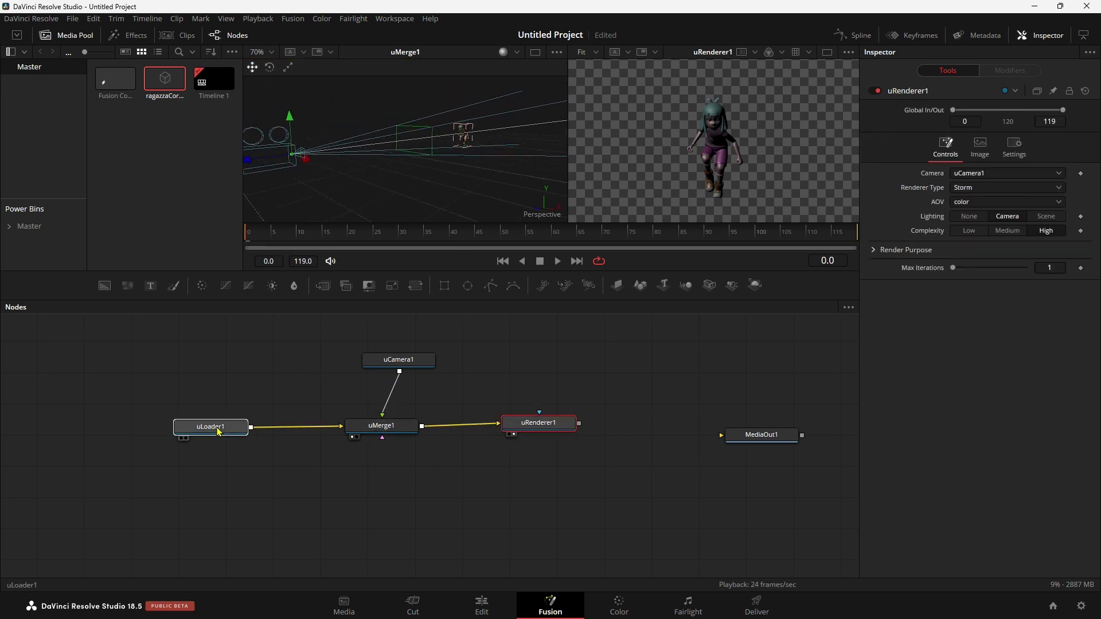
pyautogui.hotkey('ctrl', 'z')
pyautogui.click(380, 431)
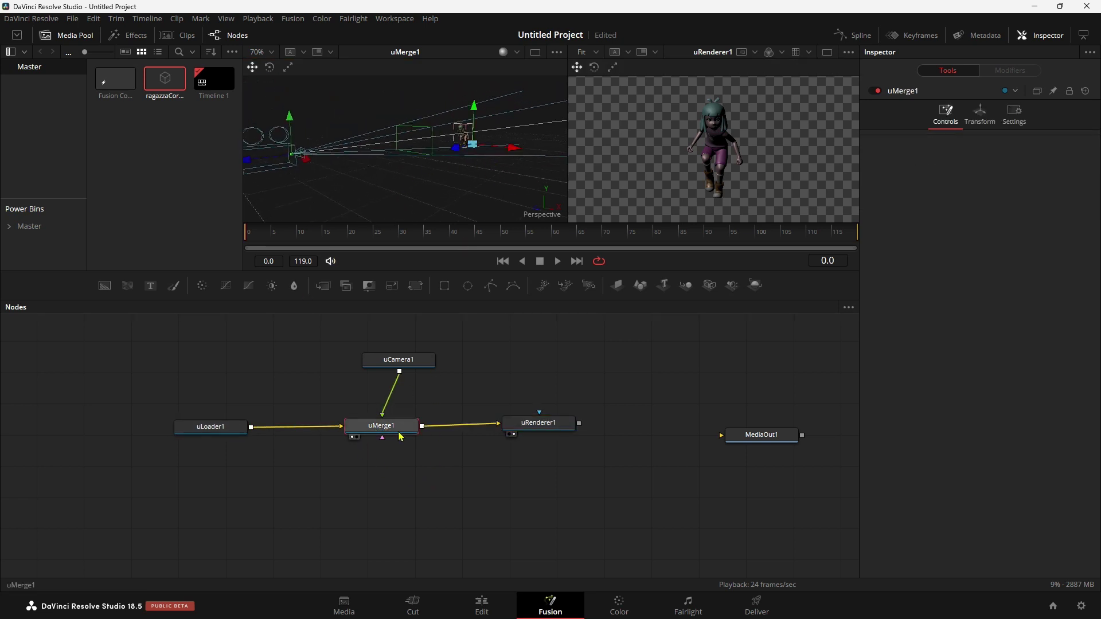
pyautogui.click(394, 443)
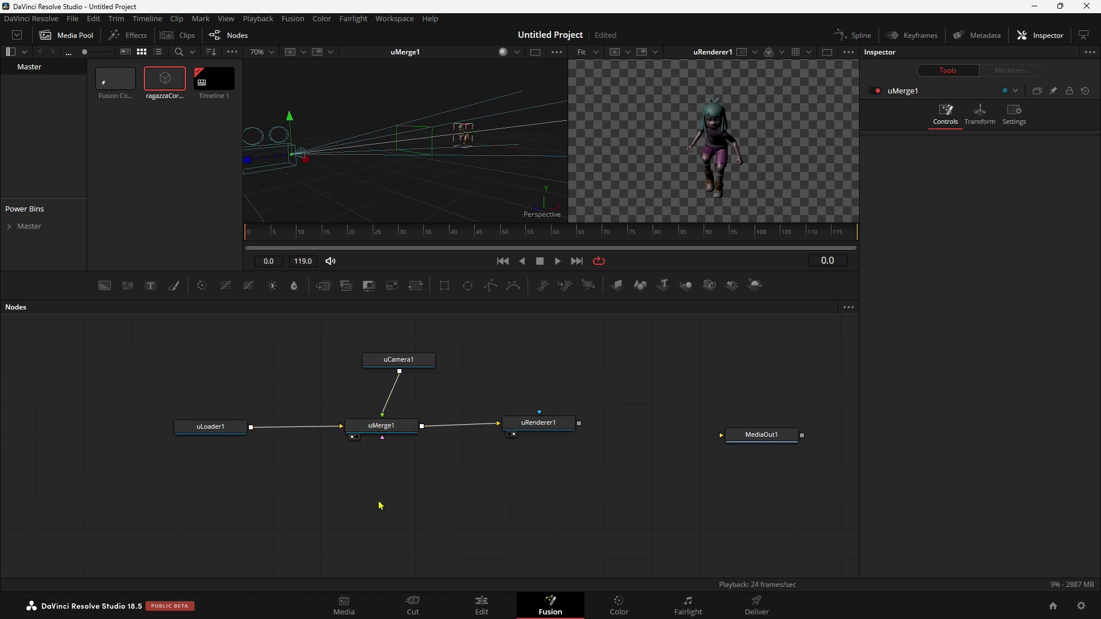
# Add a uDistant Light node and place it below uMerge1.
pyautogui.hotkey('shift', 'space')
pyautogui.write('u')
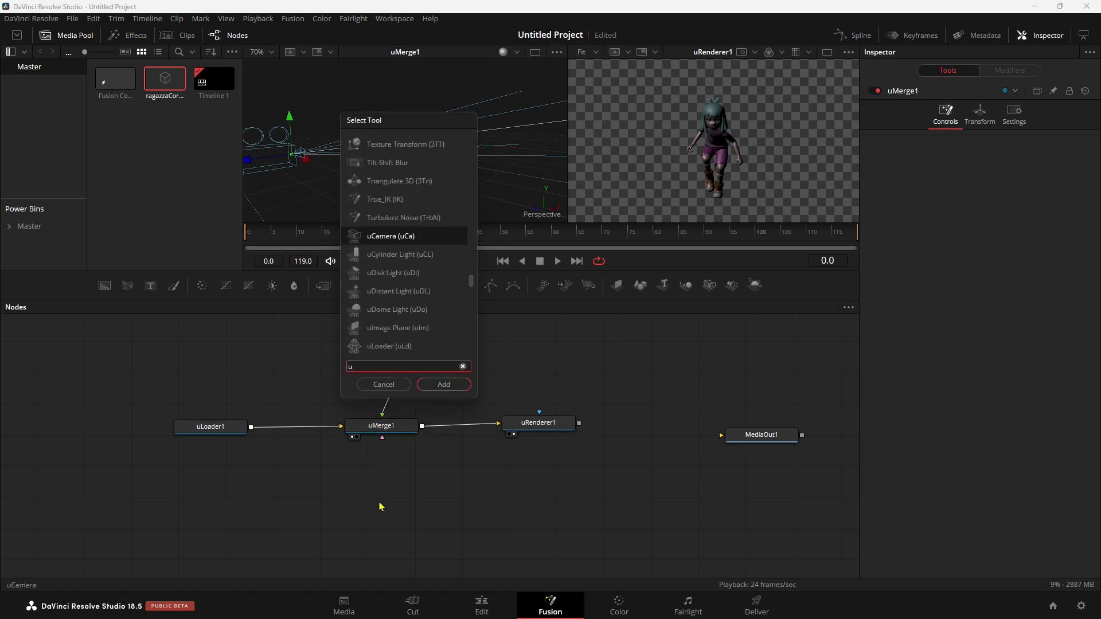
pyautogui.write('li')
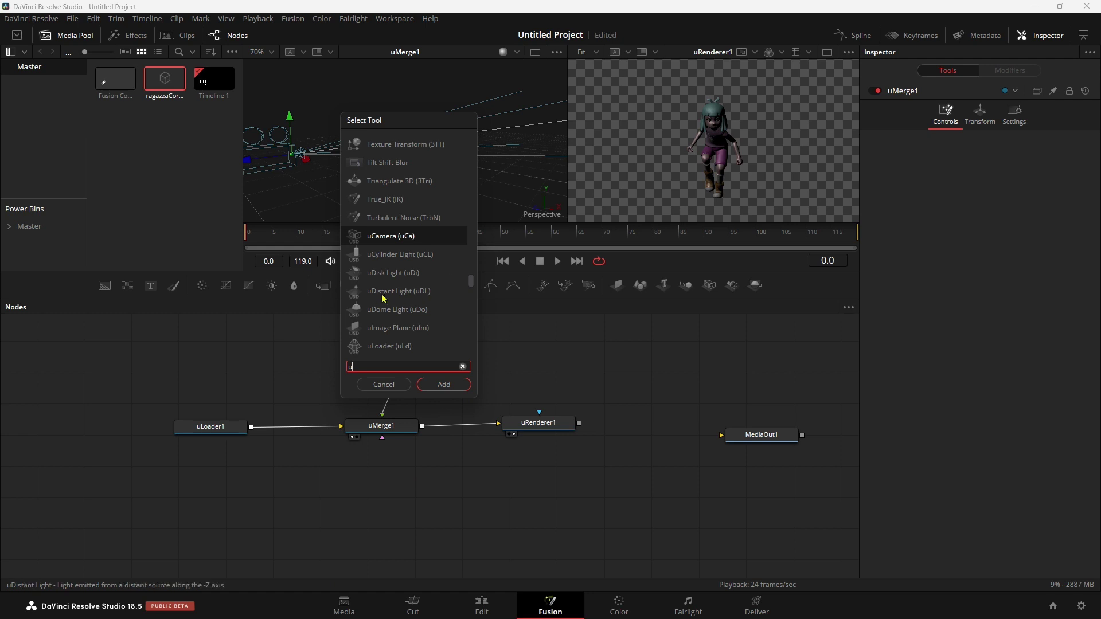
pyautogui.click(401, 292)
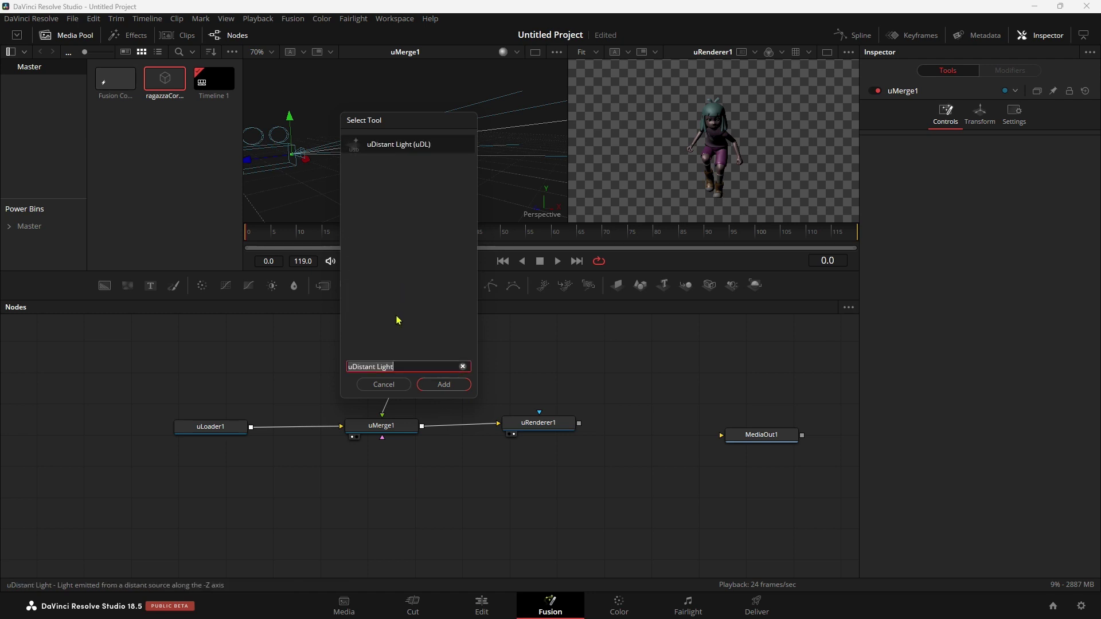
pyautogui.click(444, 384)
pyautogui.moveTo(409, 488); pyautogui.dragTo(363, 493)
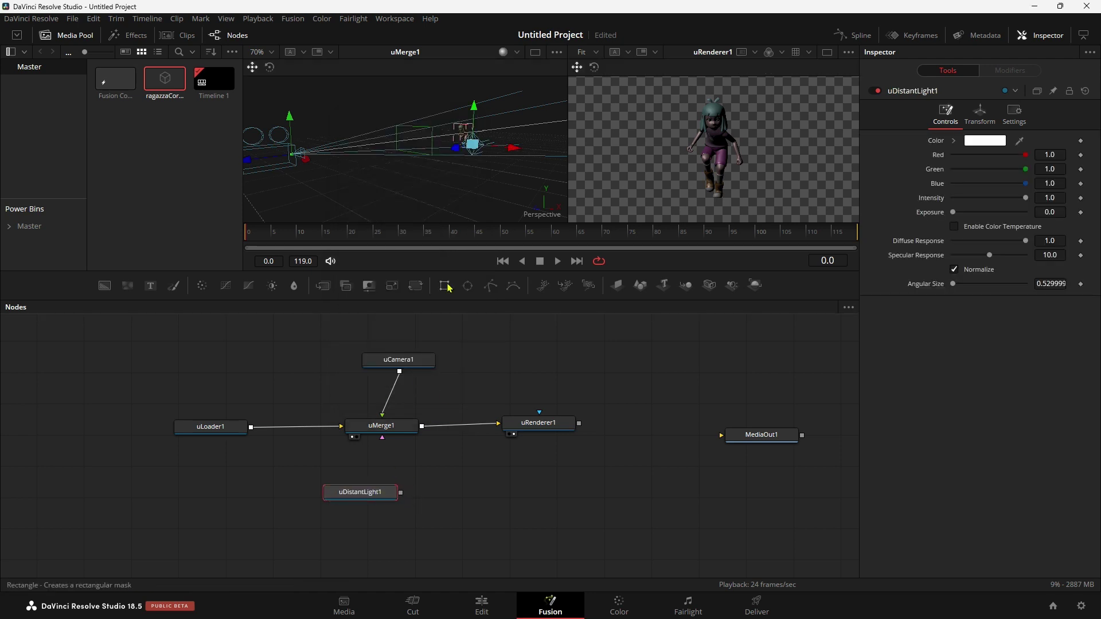
# Wire uDistantLight1 into uMerge1, rotate it to X -13, Y -15.7, and set render lighting to None.
pyautogui.moveTo(464, 169); pyautogui.dragTo(426, 213)
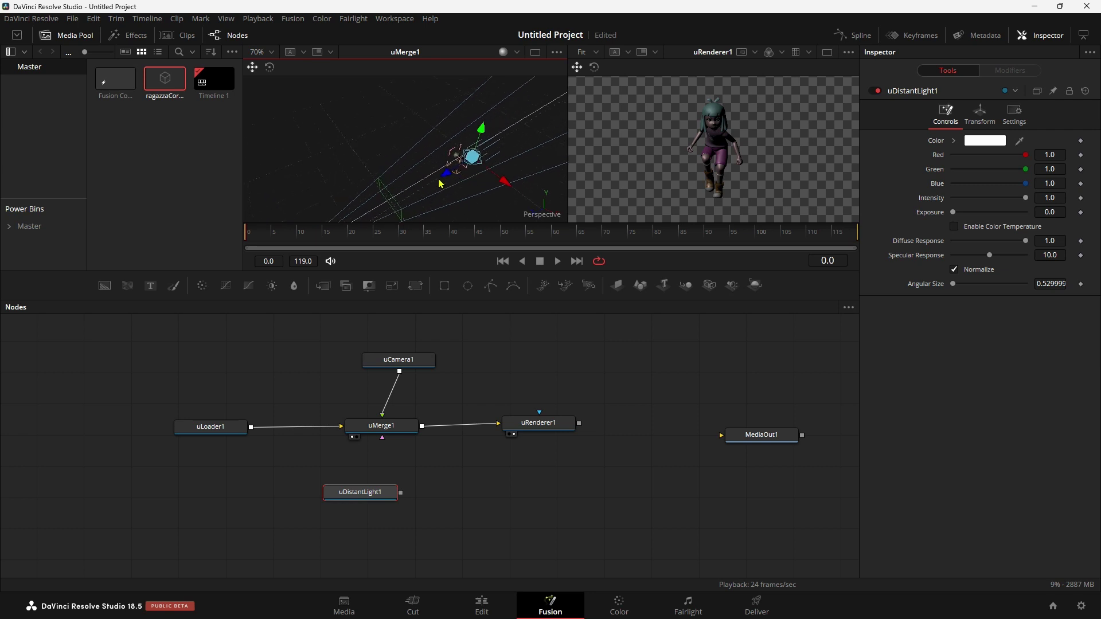
pyautogui.moveTo(473, 157)
pyautogui.mouseDown()
pyautogui.moveTo(393, 211)
pyautogui.moveTo(368, 207)
pyautogui.moveTo(322, 116)
pyautogui.mouseUp()
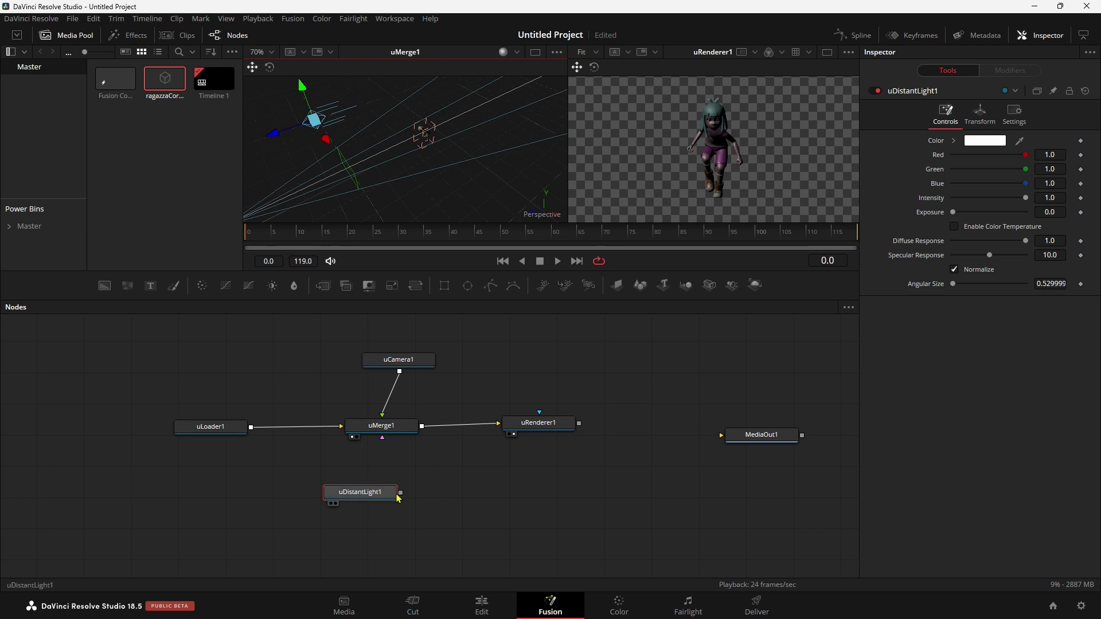
pyautogui.moveTo(400, 494); pyautogui.dragTo(400, 431)
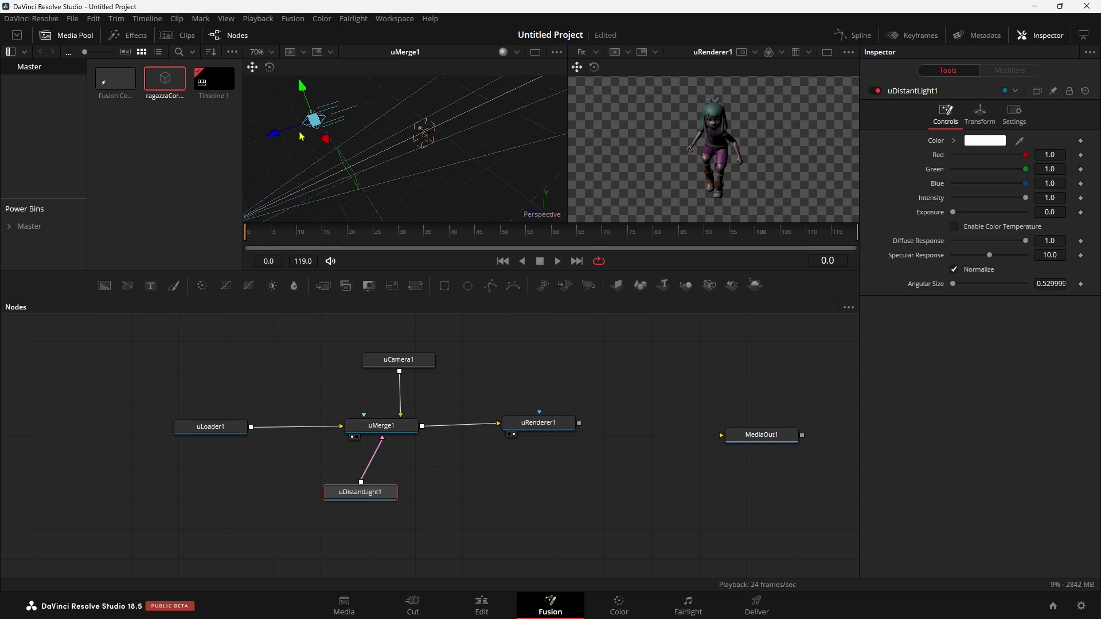
pyautogui.click(980, 115)
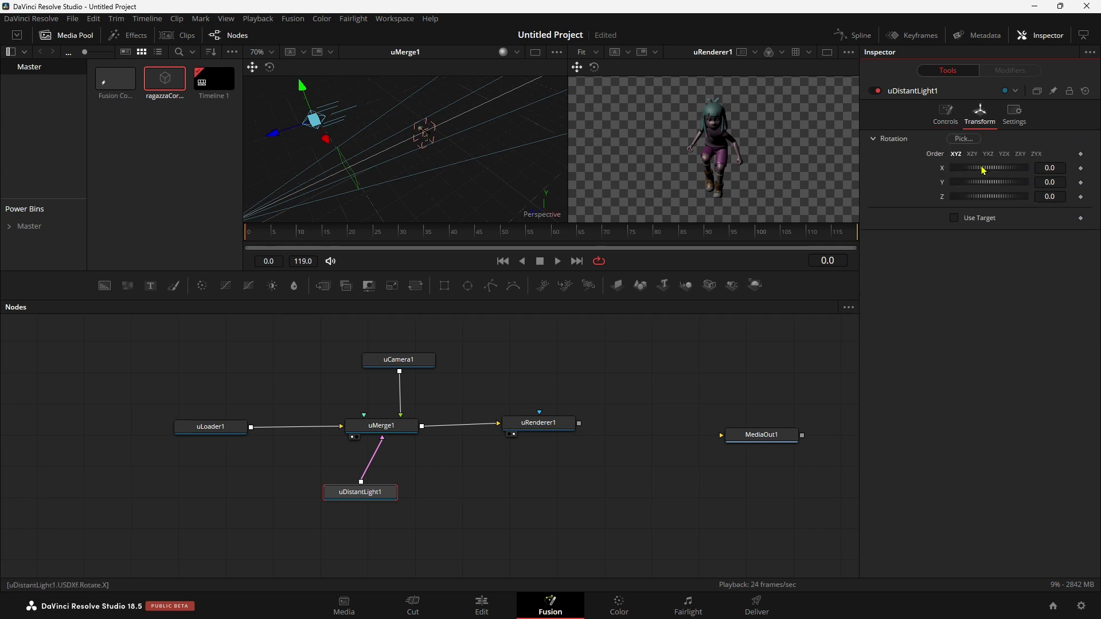
pyautogui.moveTo(979, 171); pyautogui.dragTo(968, 191)
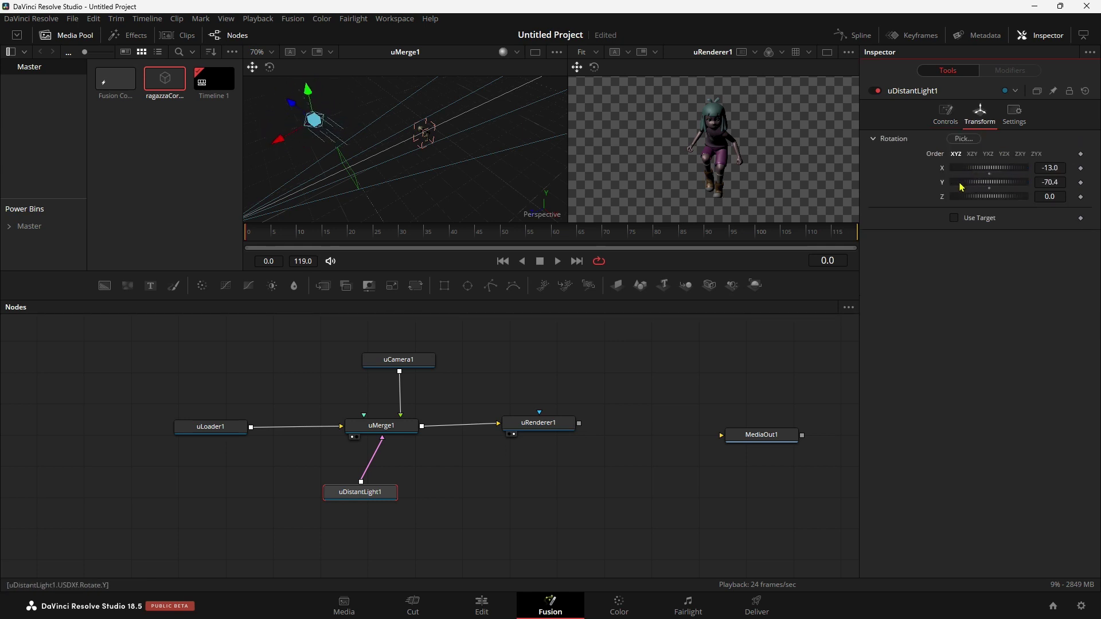
pyautogui.click(549, 427)
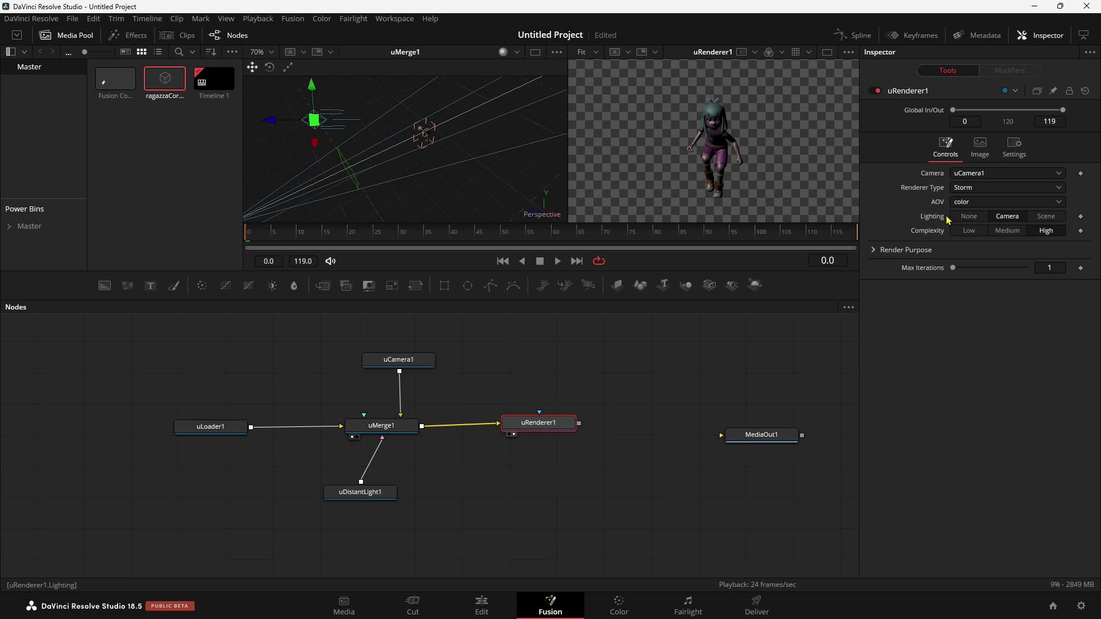
pyautogui.click(969, 218)
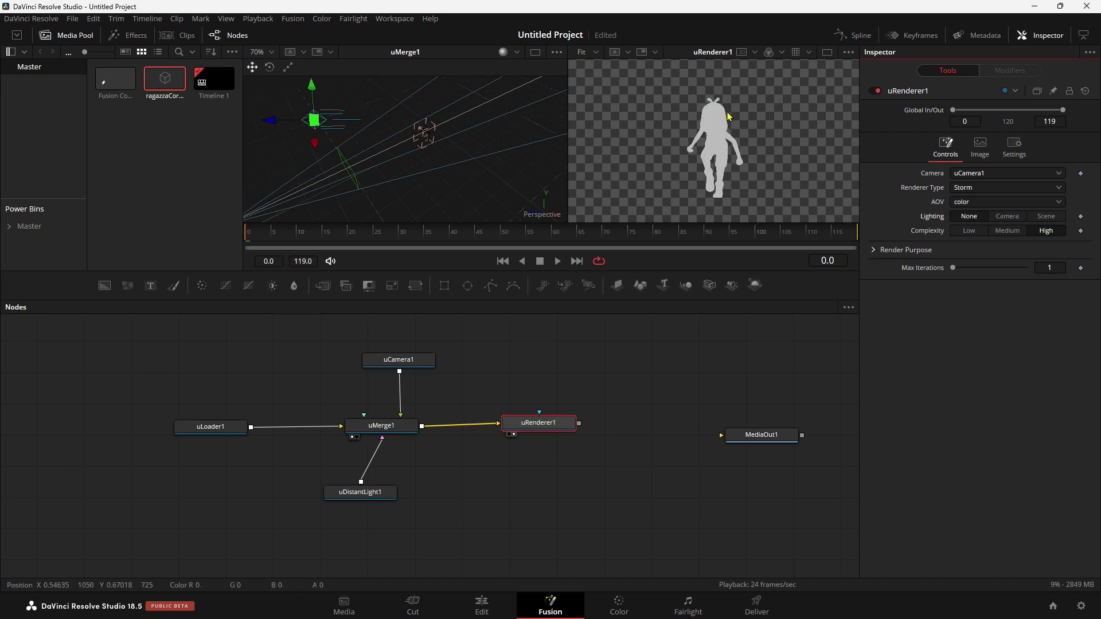
# Switch uRenderer1's Lighting option to Scene so the distant light illuminates the character.
pyautogui.click(1018, 217)
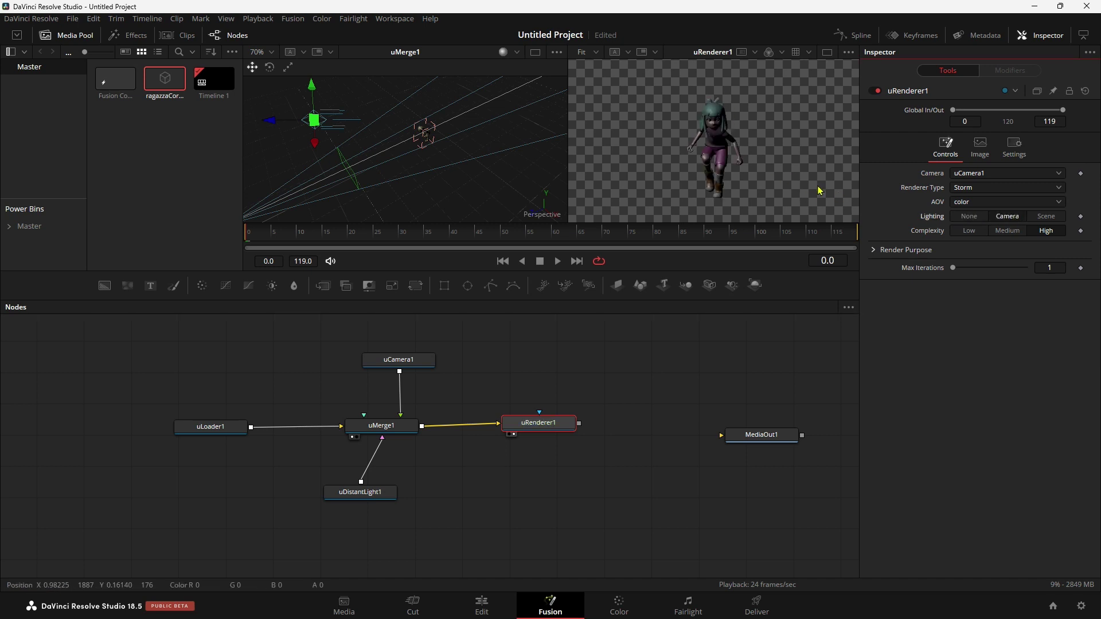
pyautogui.click(1057, 222)
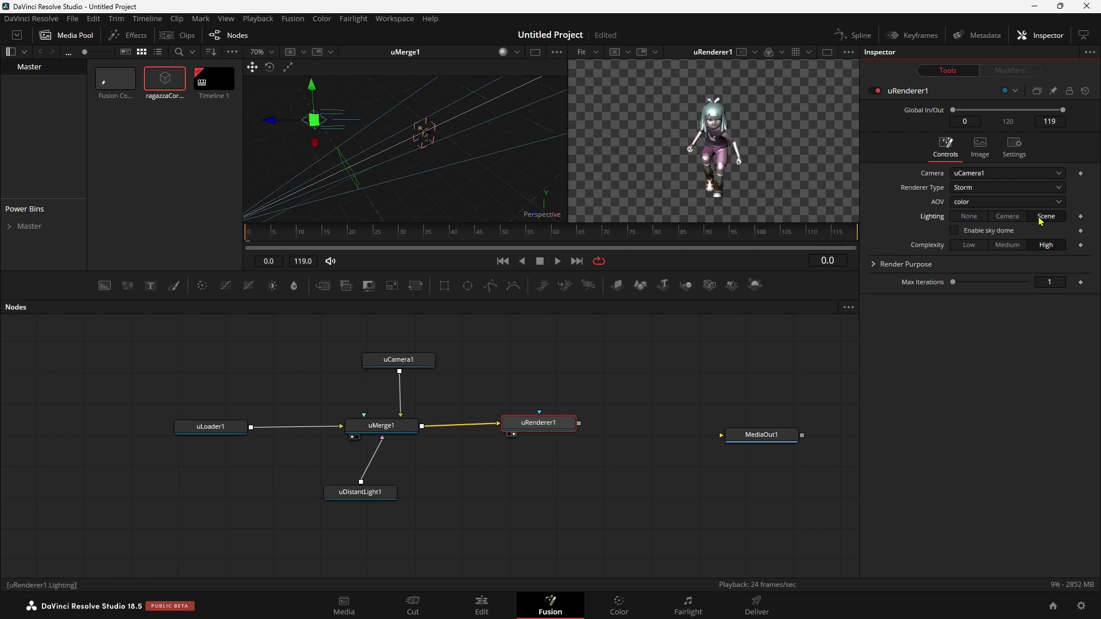
# Re-rotate uDistantLight1 and set Intensity 0.661, Exposure 0.47 and Specular Response 4.1.
pyautogui.click(370, 495)
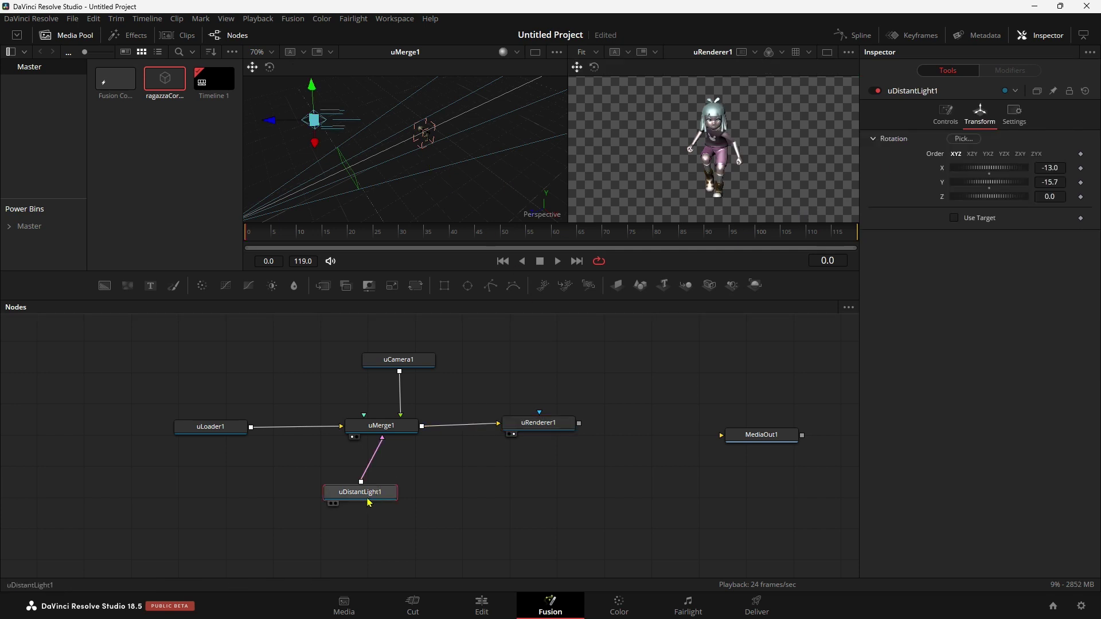
pyautogui.moveTo(992, 169)
pyautogui.mouseDown()
pyautogui.moveTo(968, 188)
pyautogui.moveTo(986, 182)
pyautogui.mouseUp()
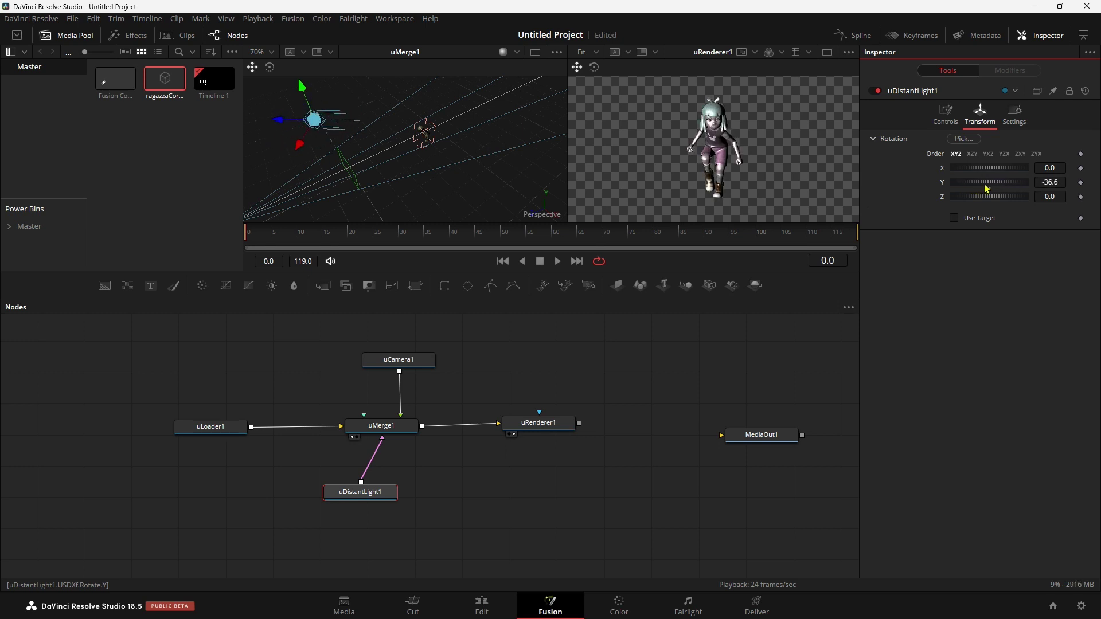
pyautogui.click(945, 113)
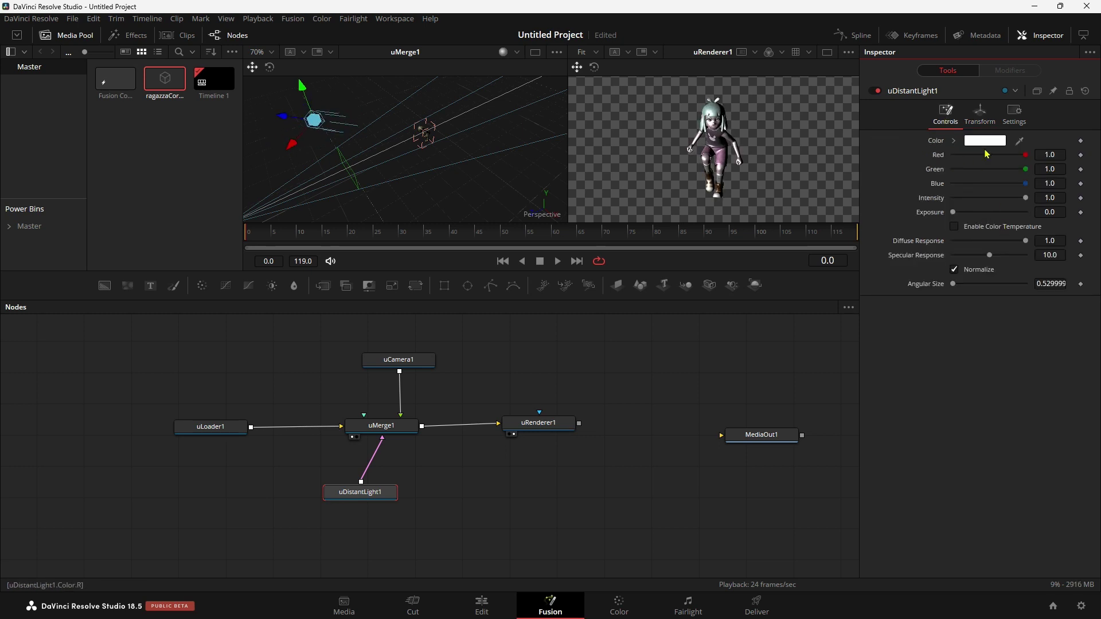
pyautogui.moveTo(1017, 172); pyautogui.dragTo(1031, 175)
pyautogui.moveTo(999, 205); pyautogui.dragTo(970, 212)
pyautogui.moveTo(1027, 242); pyautogui.dragTo(999, 242)
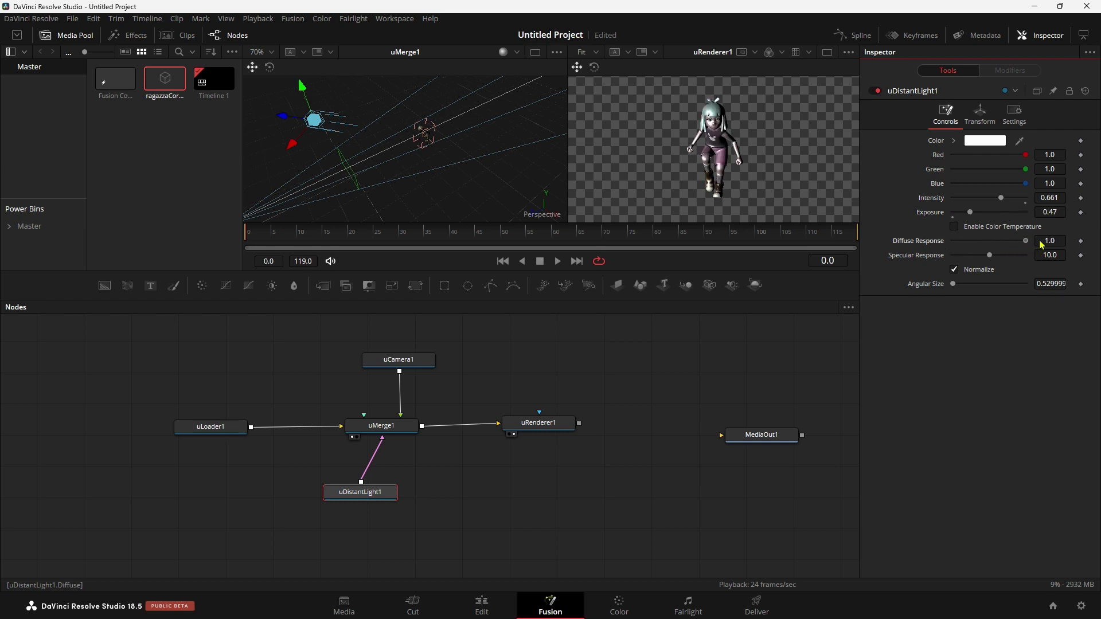
pyautogui.click(1026, 247)
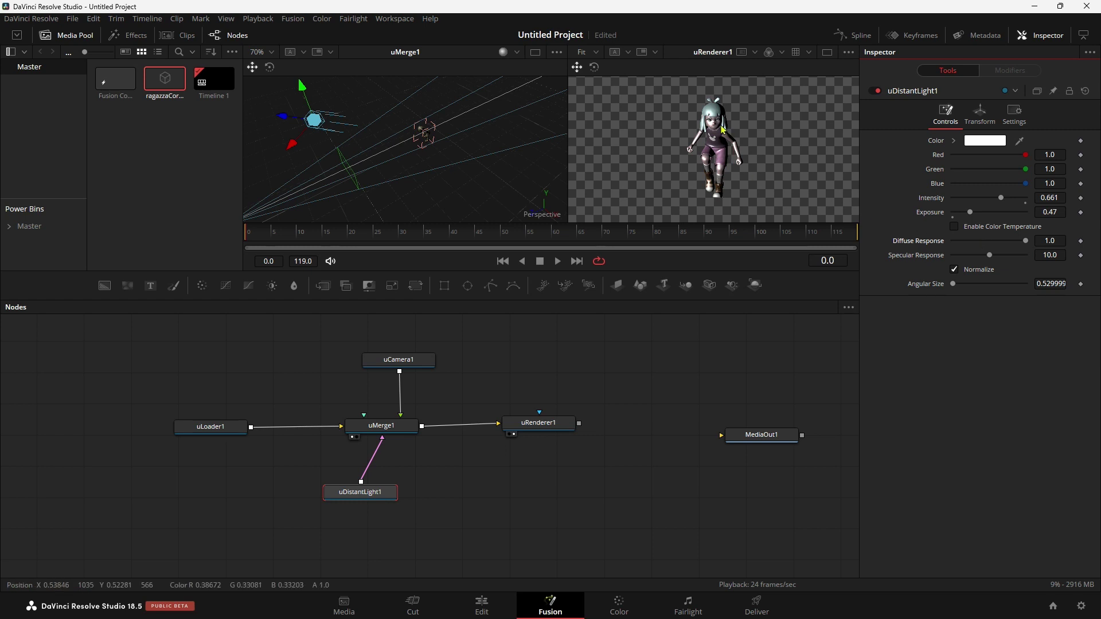
pyautogui.moveTo(990, 259); pyautogui.dragTo(975, 257)
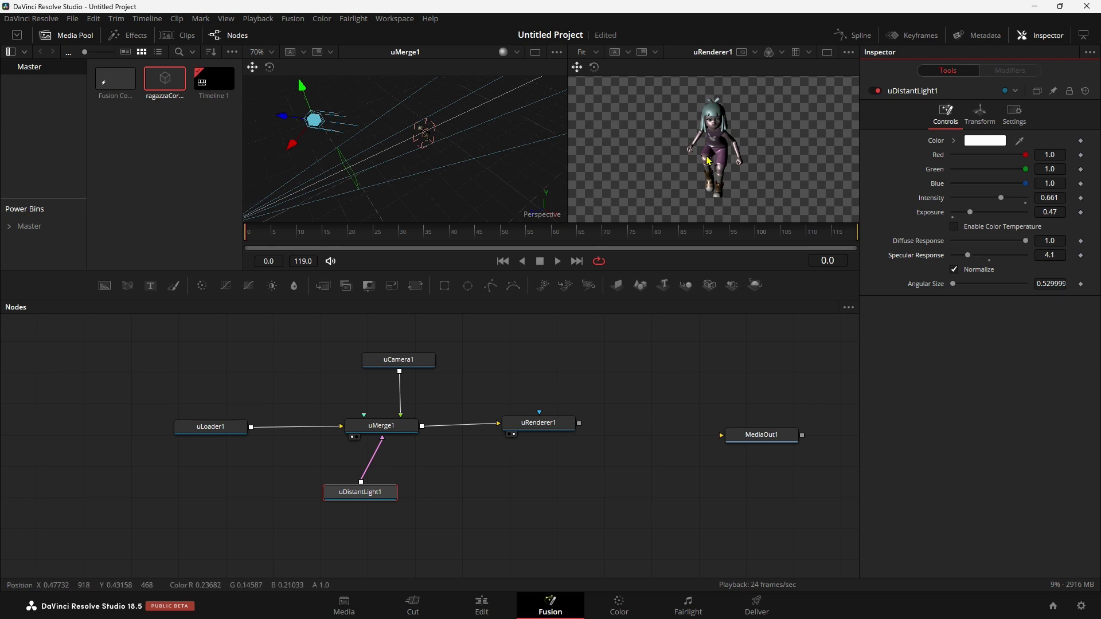
pyautogui.moveTo(360, 493); pyautogui.dragTo(336, 492)
pyautogui.click(416, 502)
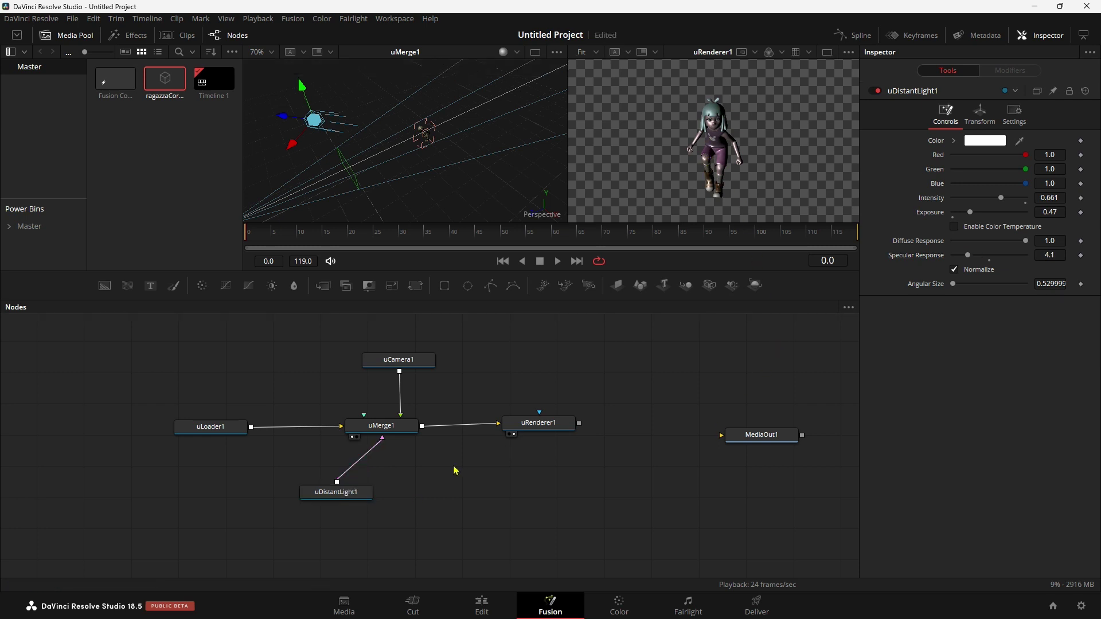
# Add a uDiskLight1 node, connect it to uMerge1, and move it near the character in 3D.
pyautogui.hotkey('shift', 'space')
pyautogui.write('u')
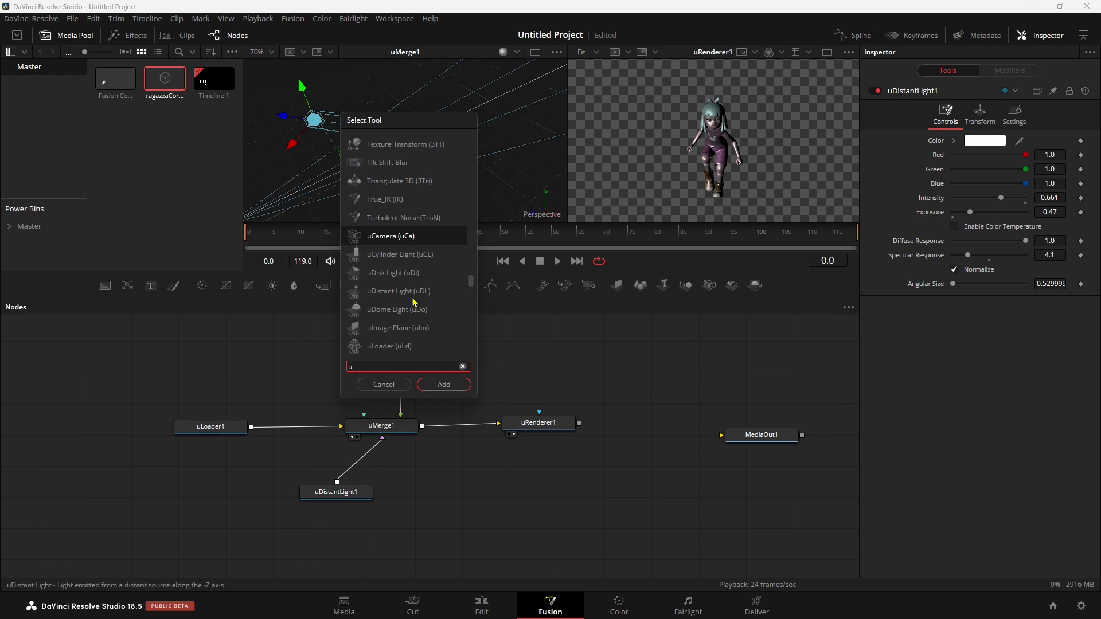
pyautogui.click(393, 273)
pyautogui.click(443, 390)
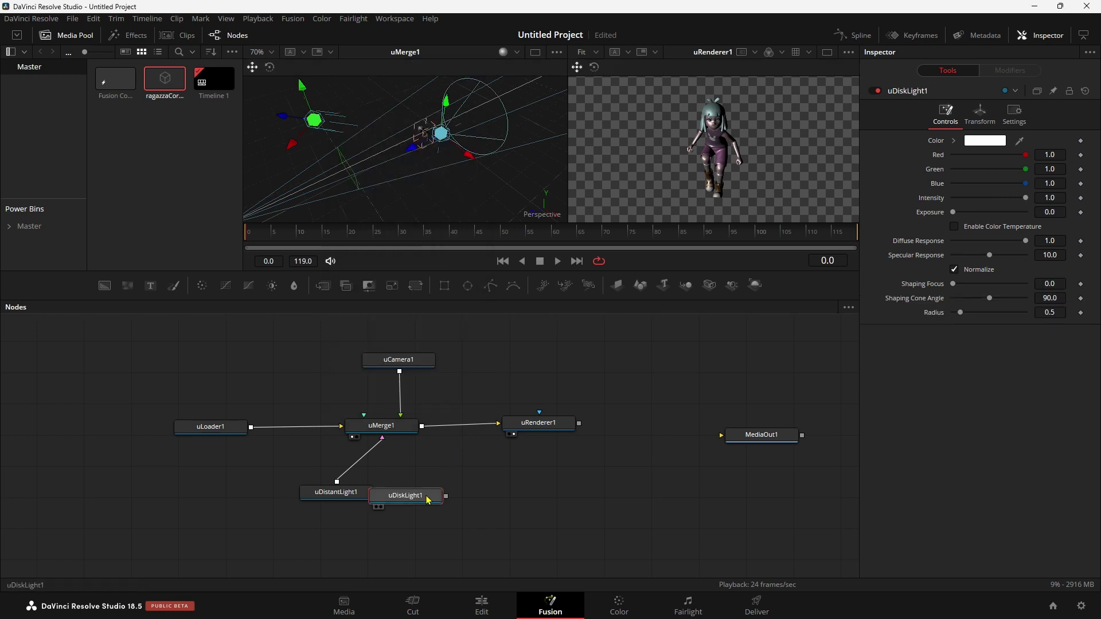
pyautogui.moveTo(441, 499)
pyautogui.mouseDown()
pyautogui.moveTo(482, 500)
pyautogui.moveTo(390, 427)
pyautogui.mouseUp()
pyautogui.moveTo(412, 152)
pyautogui.mouseDown()
pyautogui.moveTo(348, 176)
pyautogui.moveTo(464, 216)
pyautogui.moveTo(443, 157)
pyautogui.mouseUp()
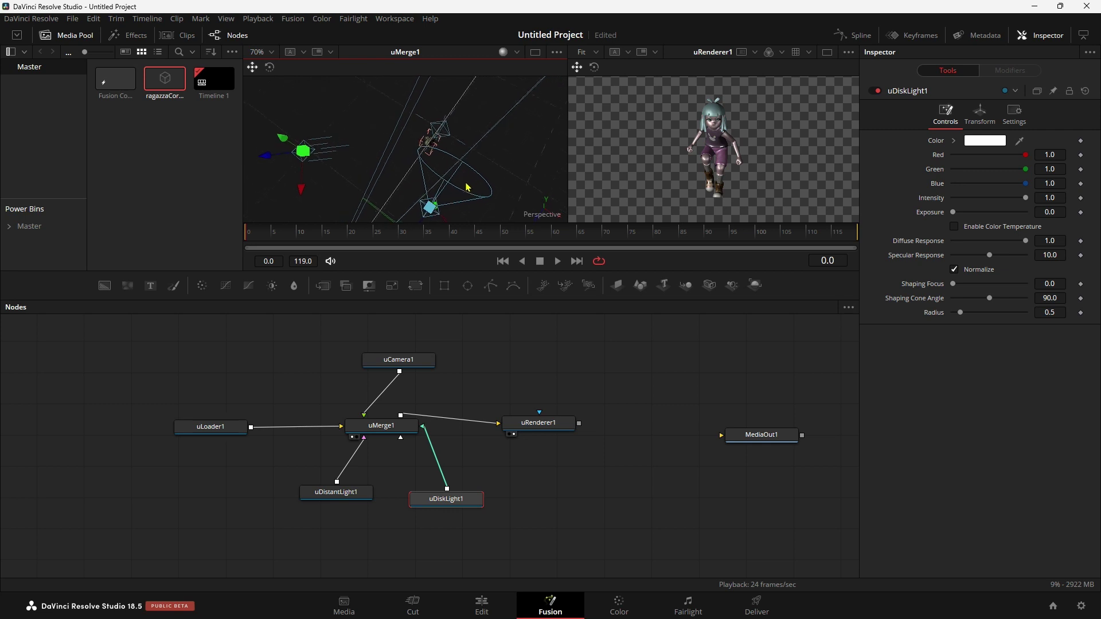
# Aim uDiskLight1 at the character and narrow its cone angle to 66.6.
pyautogui.click(278, 71)
pyautogui.moveTo(450, 129)
pyautogui.mouseDown()
pyautogui.moveTo(491, 170)
pyautogui.moveTo(406, 148)
pyautogui.mouseUp()
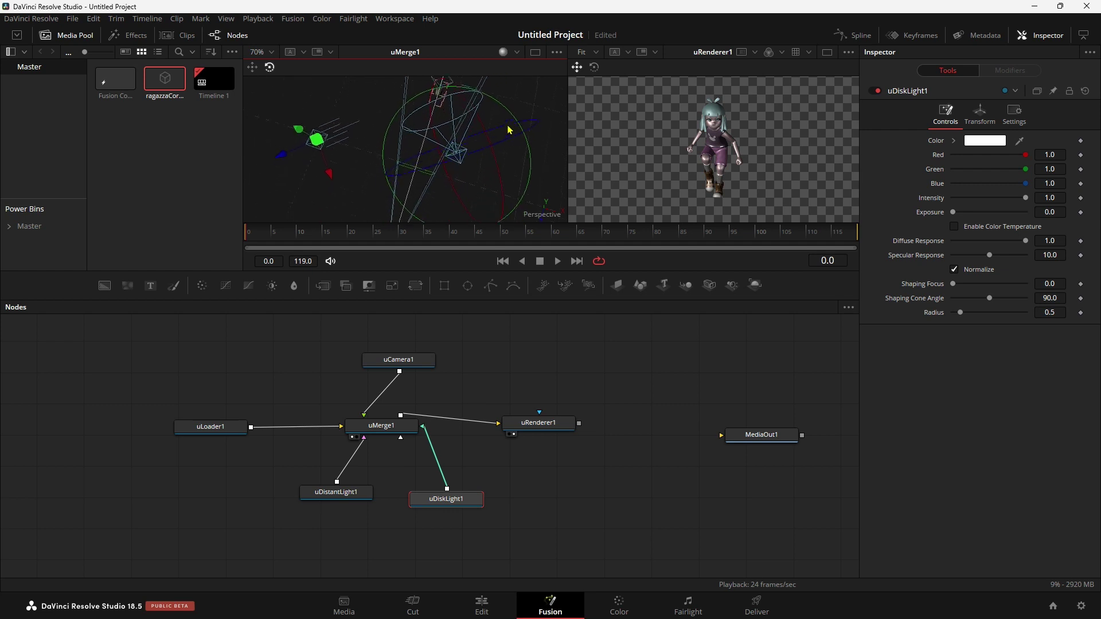
pyautogui.scroll(3, 405, 148)
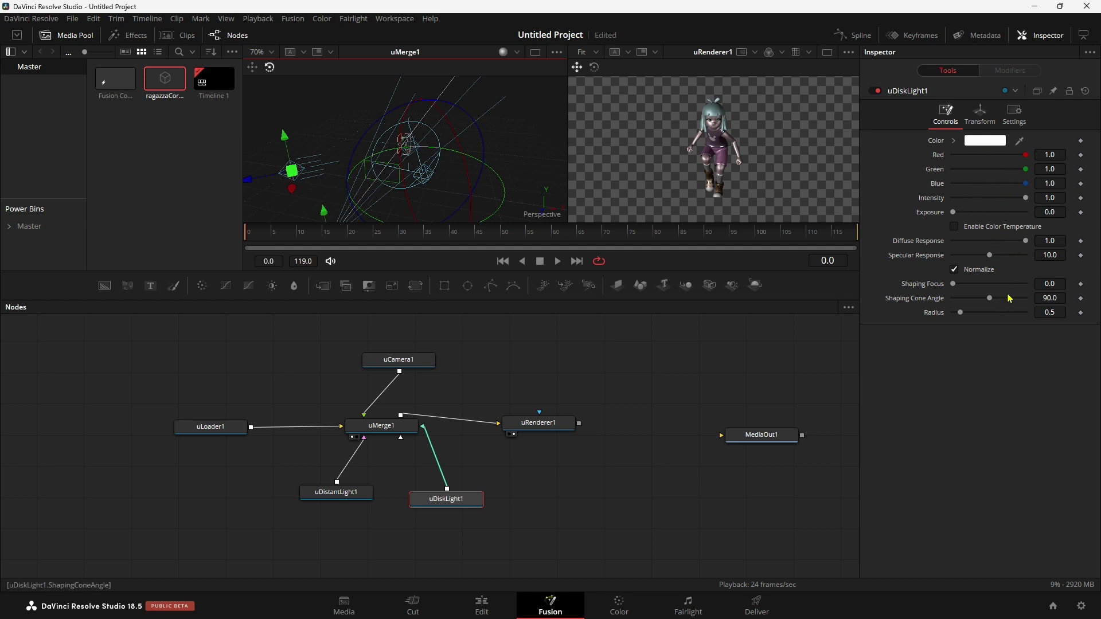
pyautogui.moveTo(990, 298); pyautogui.dragTo(965, 302)
# Play the animation from the first frame to preview the lighting, then shift uLoader1 left.
pyautogui.press('space')
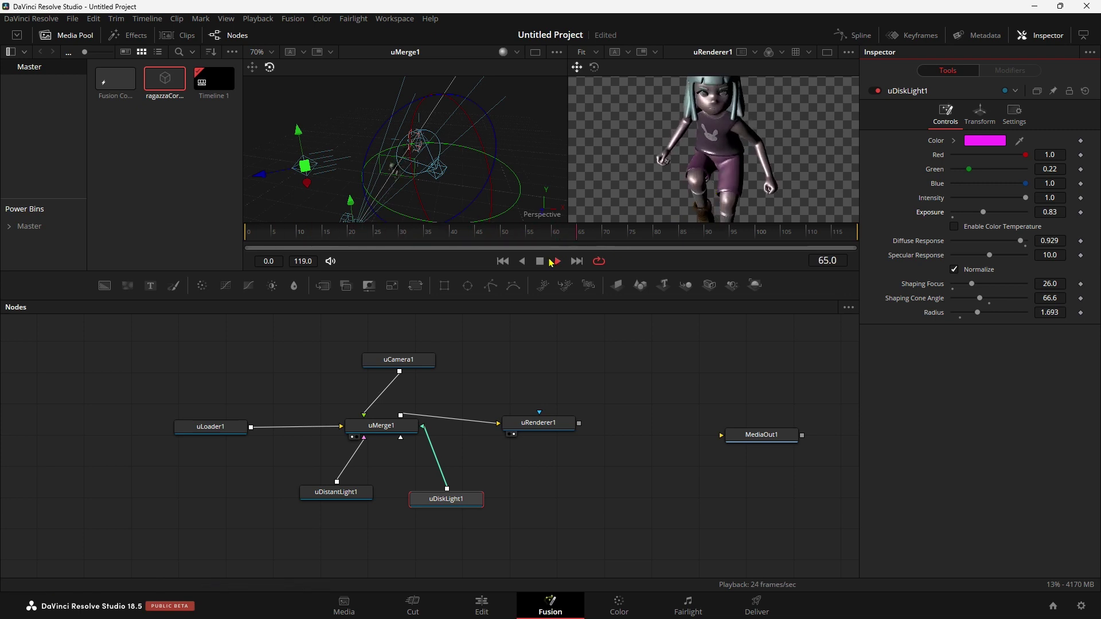
pyautogui.click(503, 261)
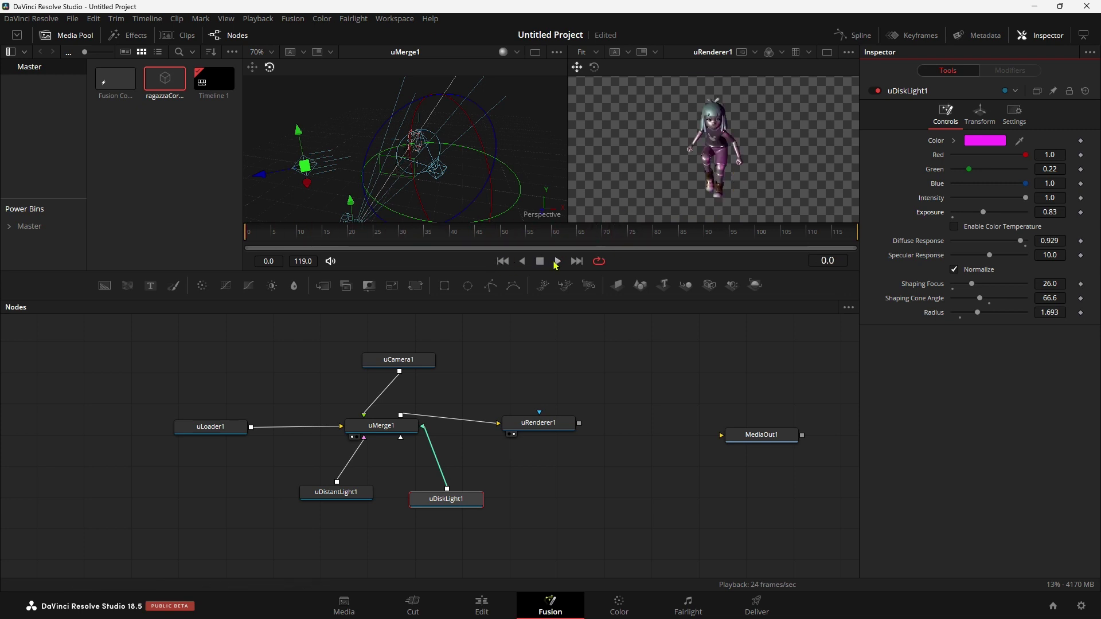
pyautogui.click(557, 261)
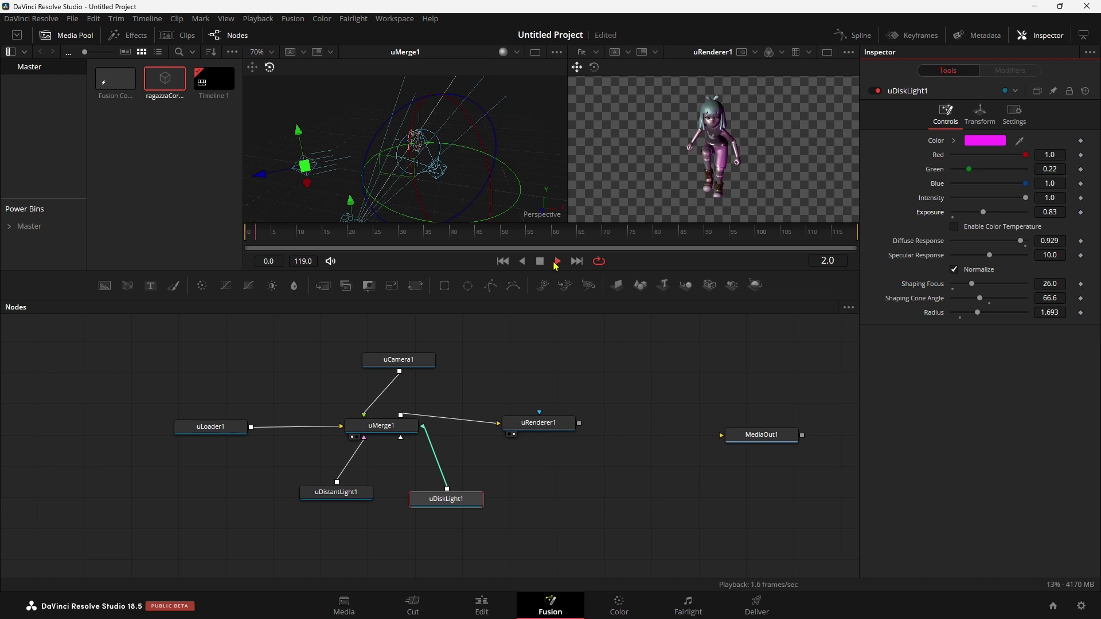
pyautogui.click(503, 261)
pyautogui.moveTo(239, 432); pyautogui.dragTo(175, 430)
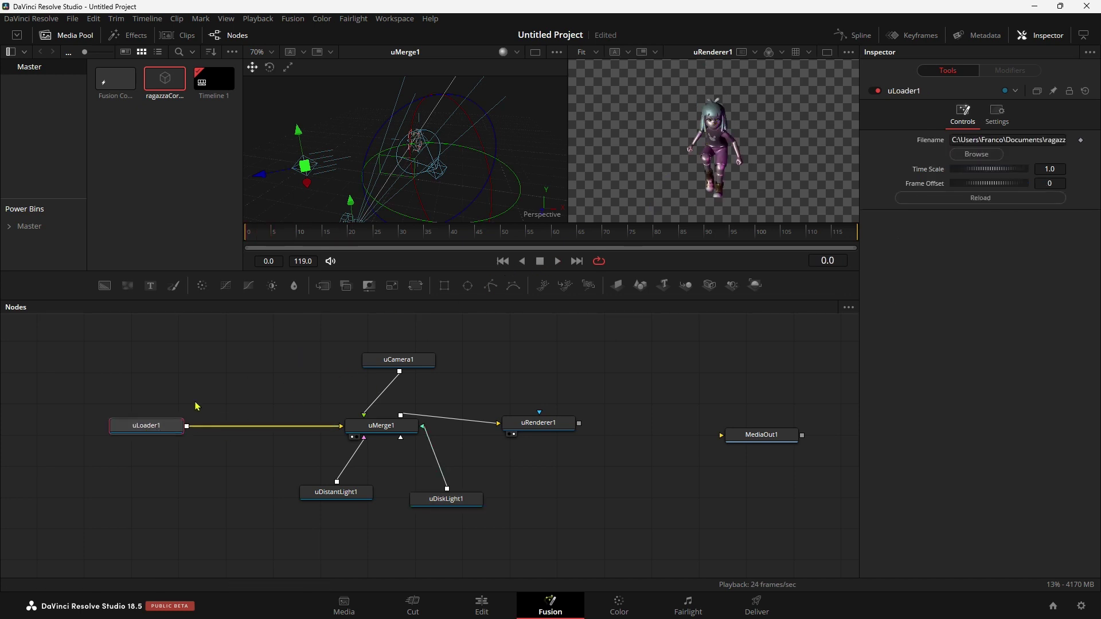
# Nudge the uLoader1 node further left in the node graph.
pyautogui.moveTo(160, 434); pyautogui.dragTo(155, 436)
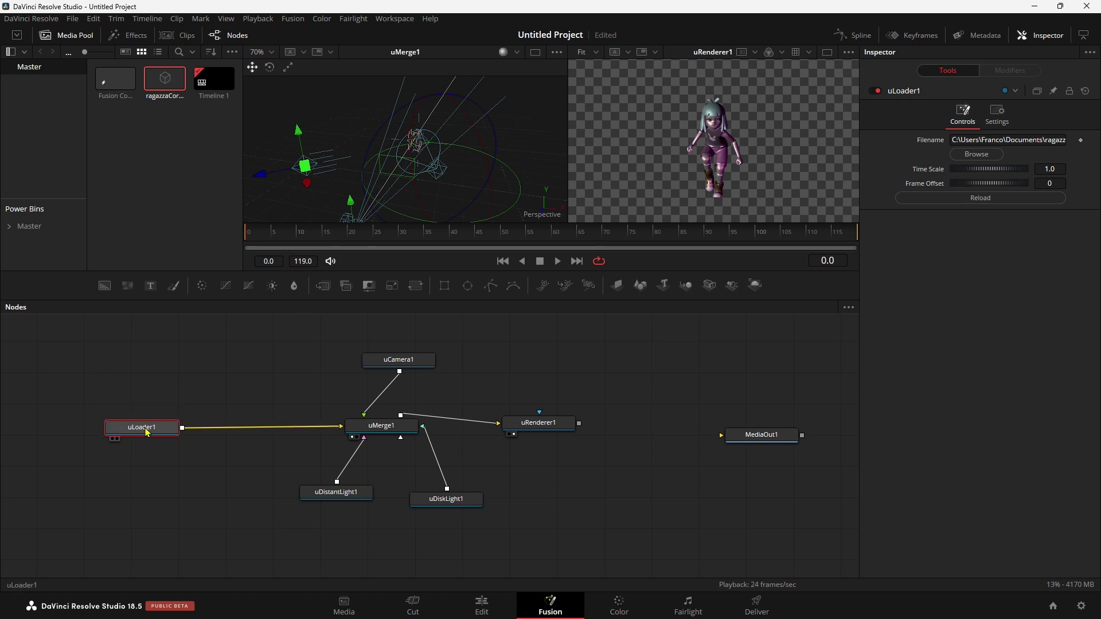
pyautogui.moveTo(148, 433); pyautogui.dragTo(145, 435)
pyautogui.rightClick(145, 435)
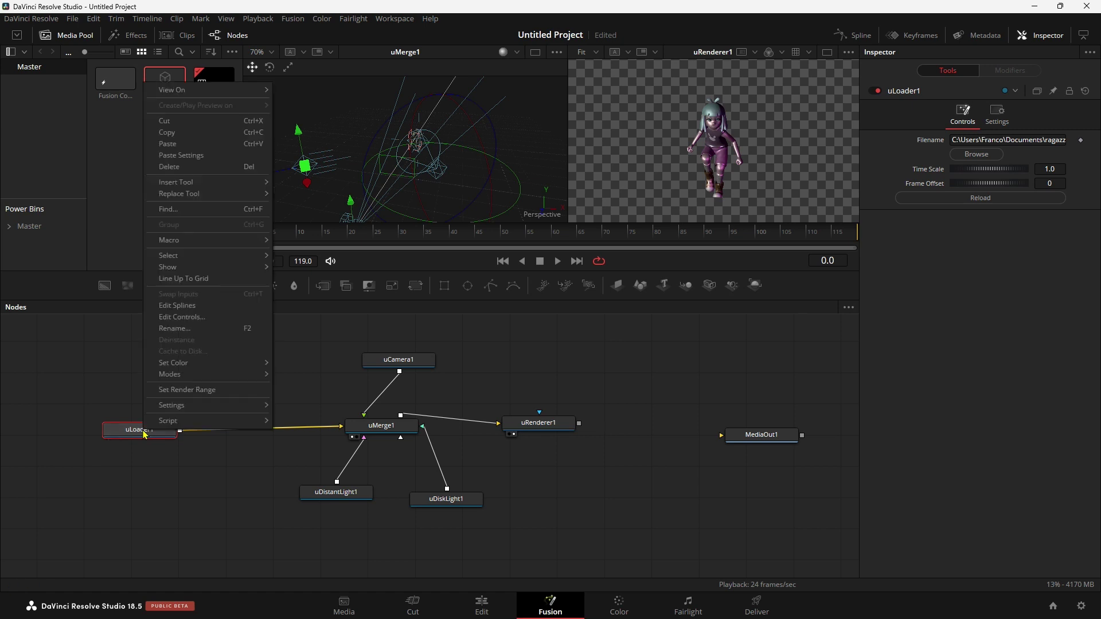
pyautogui.click(145, 434)
pyautogui.rightClick(145, 435)
pyautogui.click(141, 436)
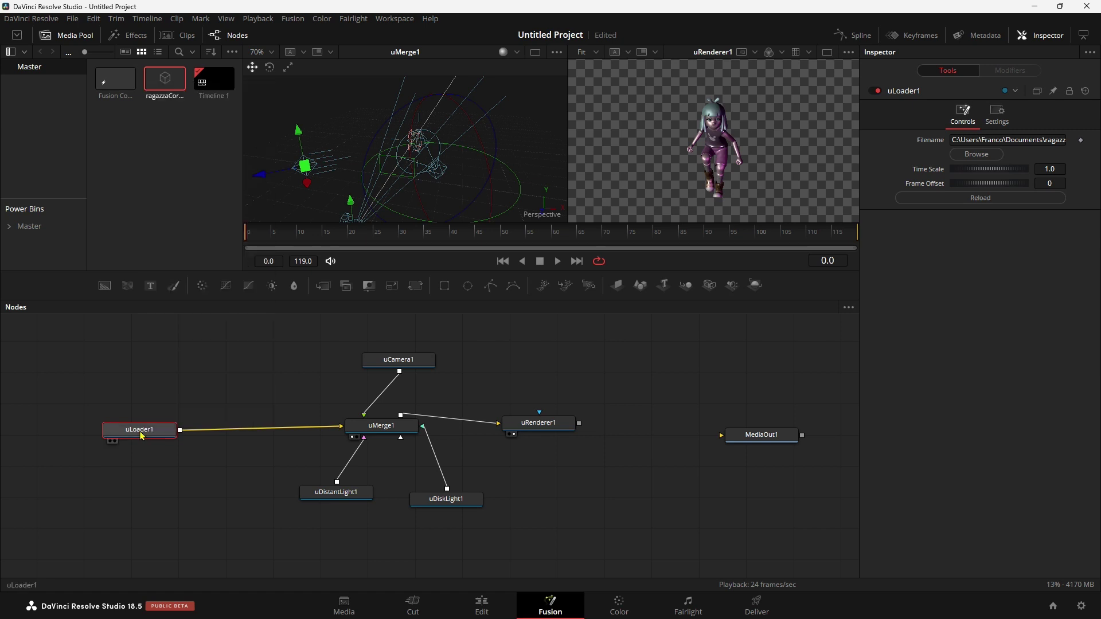
pyautogui.moveTo(142, 436); pyautogui.dragTo(136, 435)
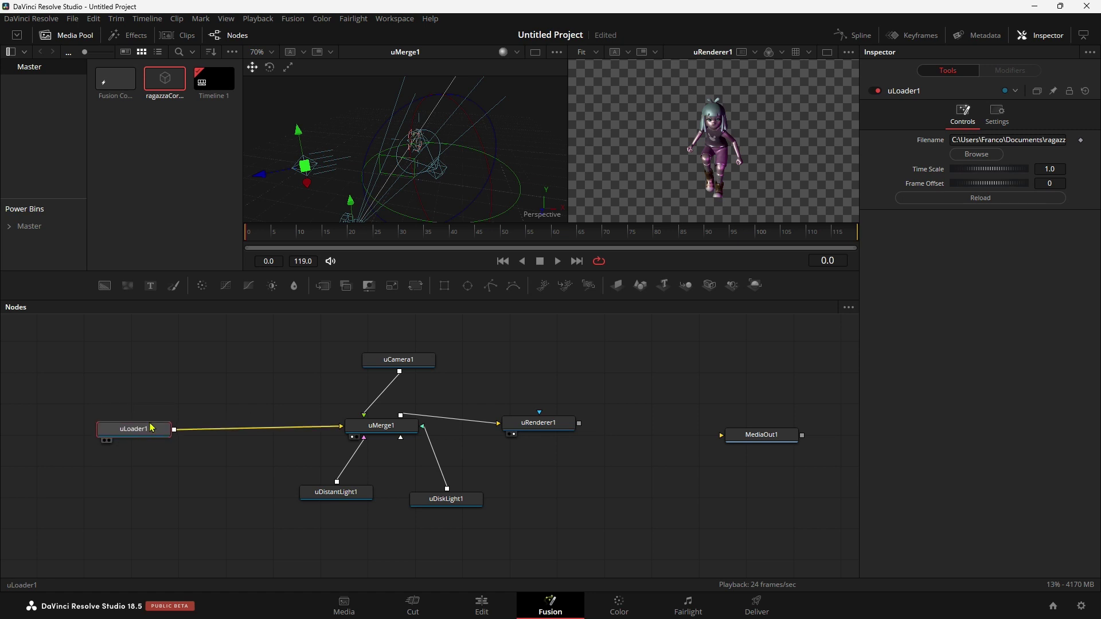
# Insert uMerge2 after uLoader1 and set Translation 0.319/0.145/-0.72, tilting and shrinking the character.
pyautogui.hotkey('shift', 'space')
pyautogui.write('u')
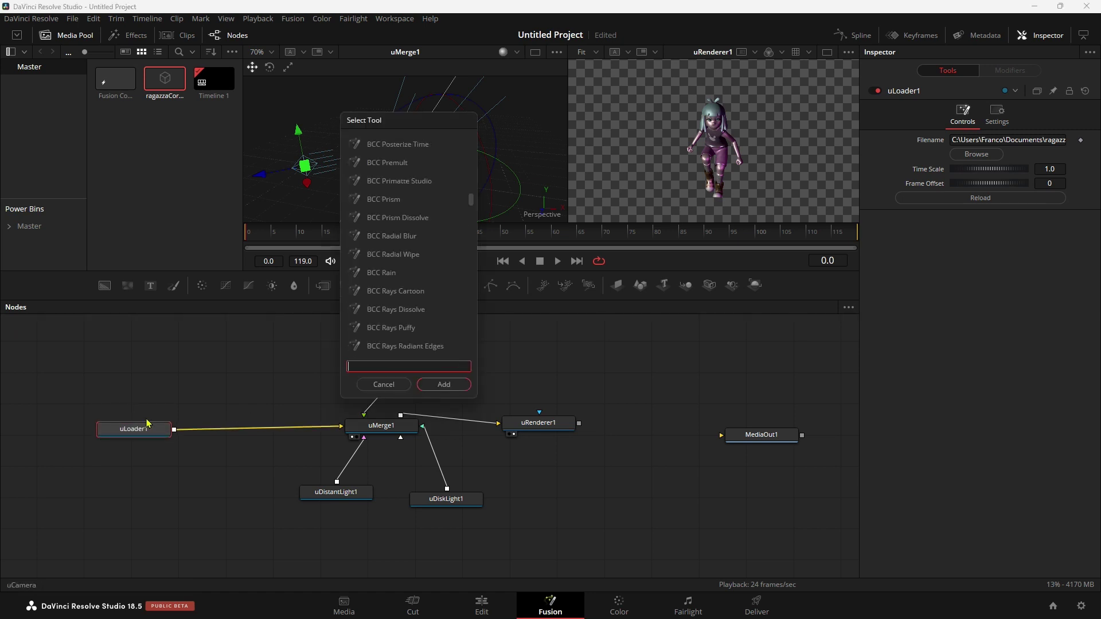
pyautogui.write('m')
pyautogui.press('Return')
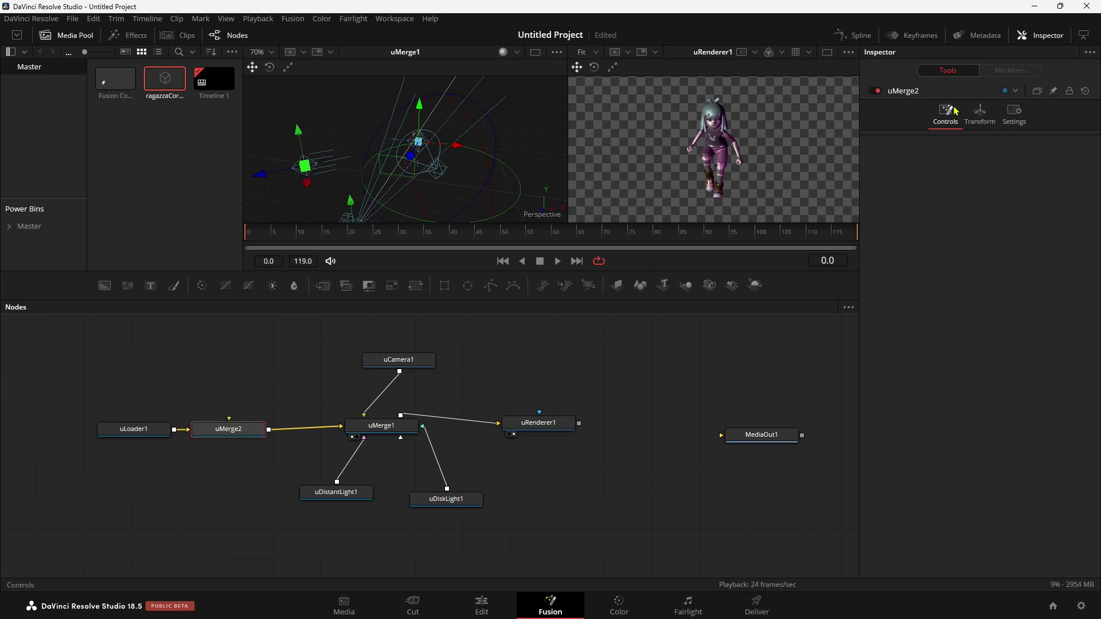
pyautogui.click(980, 115)
pyautogui.click(971, 153)
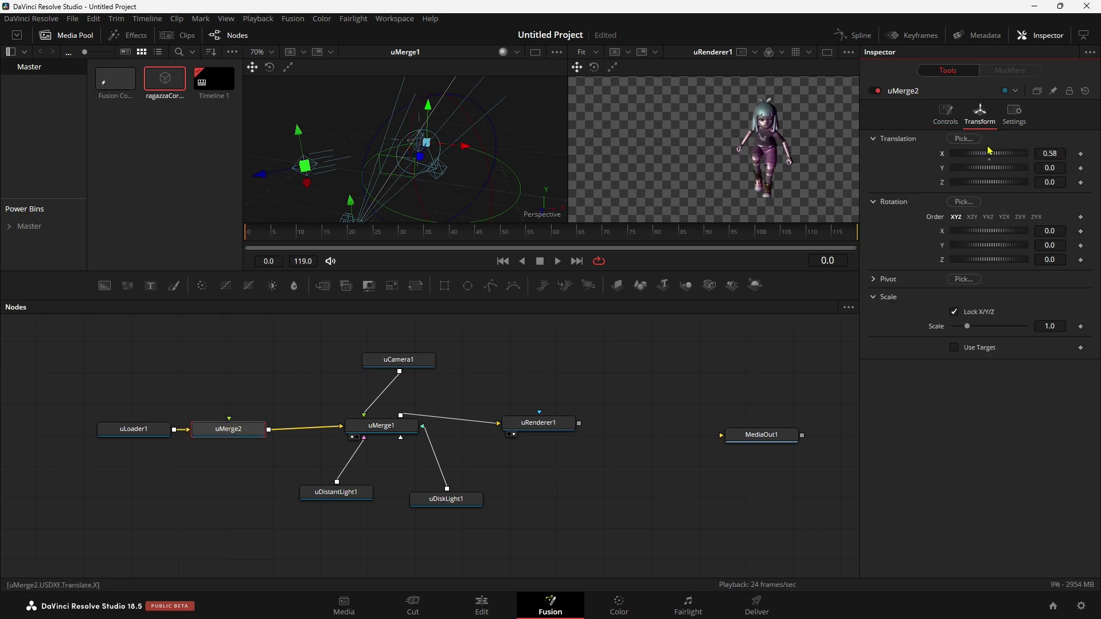
pyautogui.moveTo(971, 150)
pyautogui.mouseDown()
pyautogui.moveTo(984, 152)
pyautogui.moveTo(984, 183)
pyautogui.mouseUp()
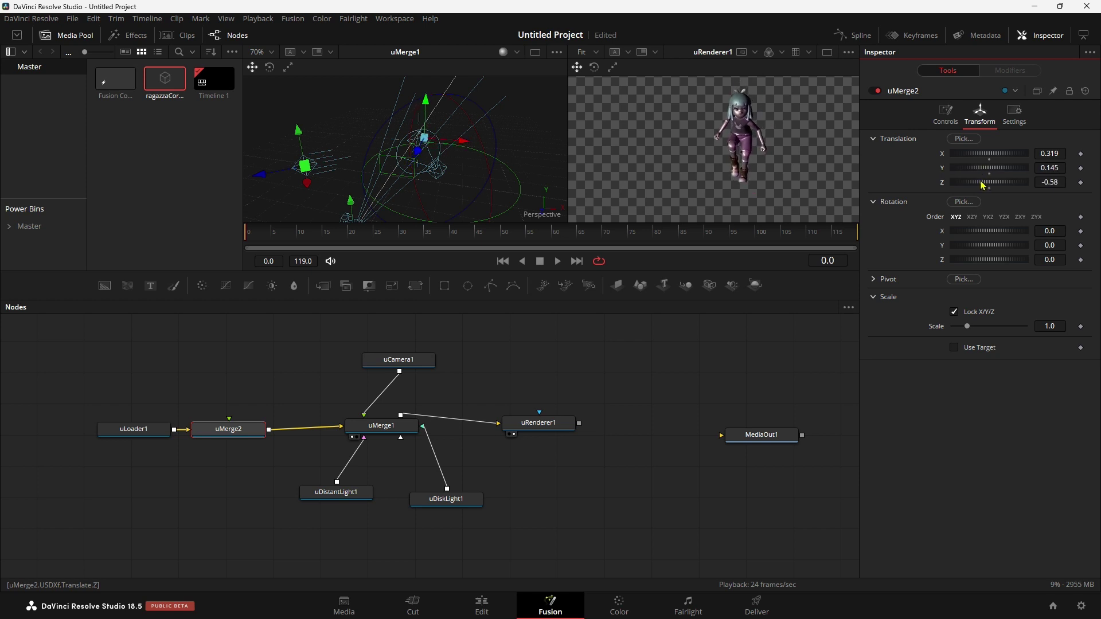
pyautogui.moveTo(977, 230); pyautogui.dragTo(979, 264)
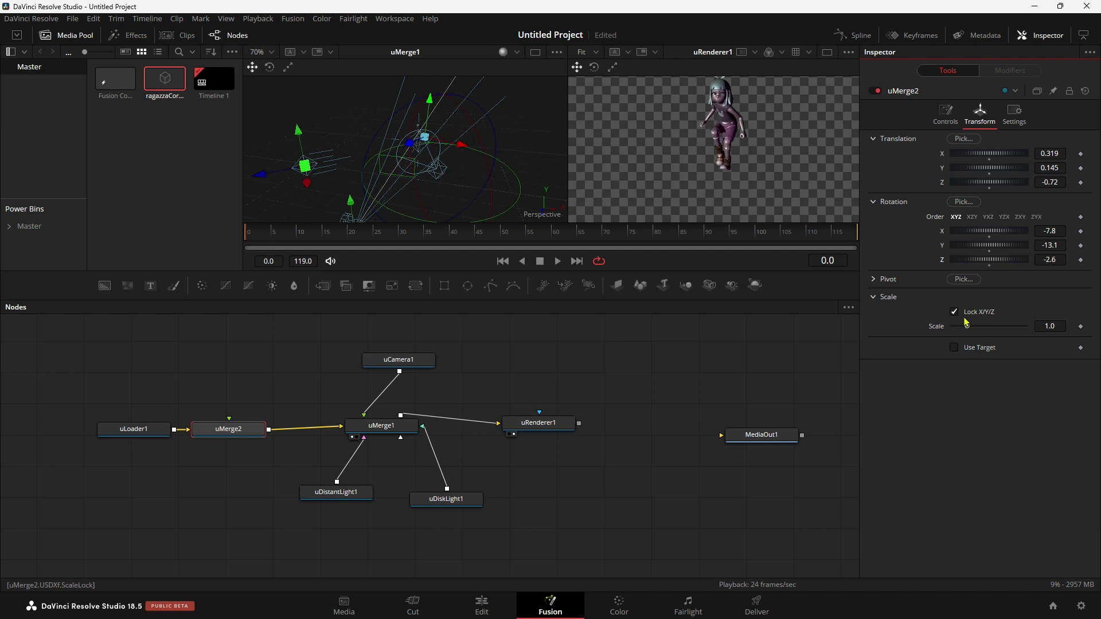
pyautogui.moveTo(968, 329); pyautogui.dragTo(958, 328)
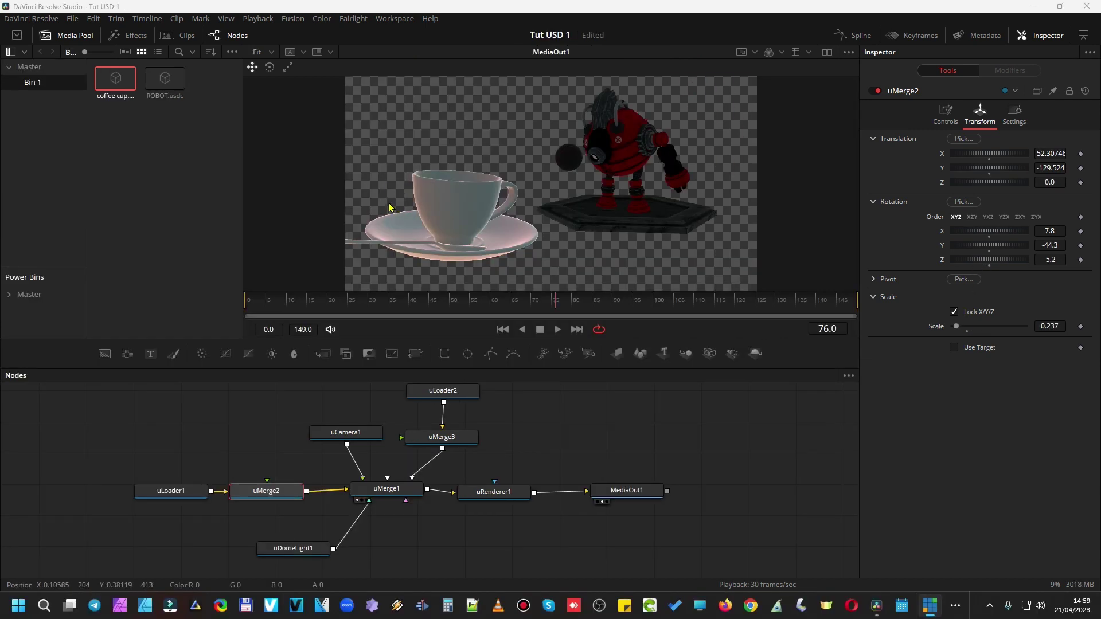
# Rearrange uLoader1 and uLoader2, then place uDomeLight1 beneath uMerge1 and show its settings.
pyautogui.moveTo(178, 498); pyautogui.dragTo(167, 503)
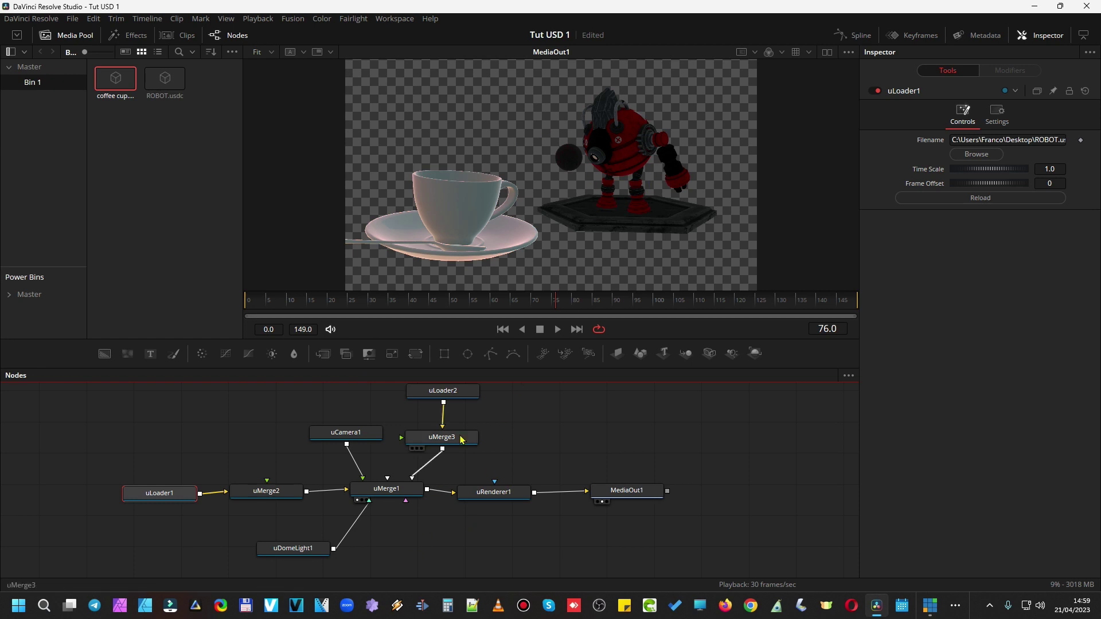
pyautogui.moveTo(454, 400); pyautogui.dragTo(505, 404)
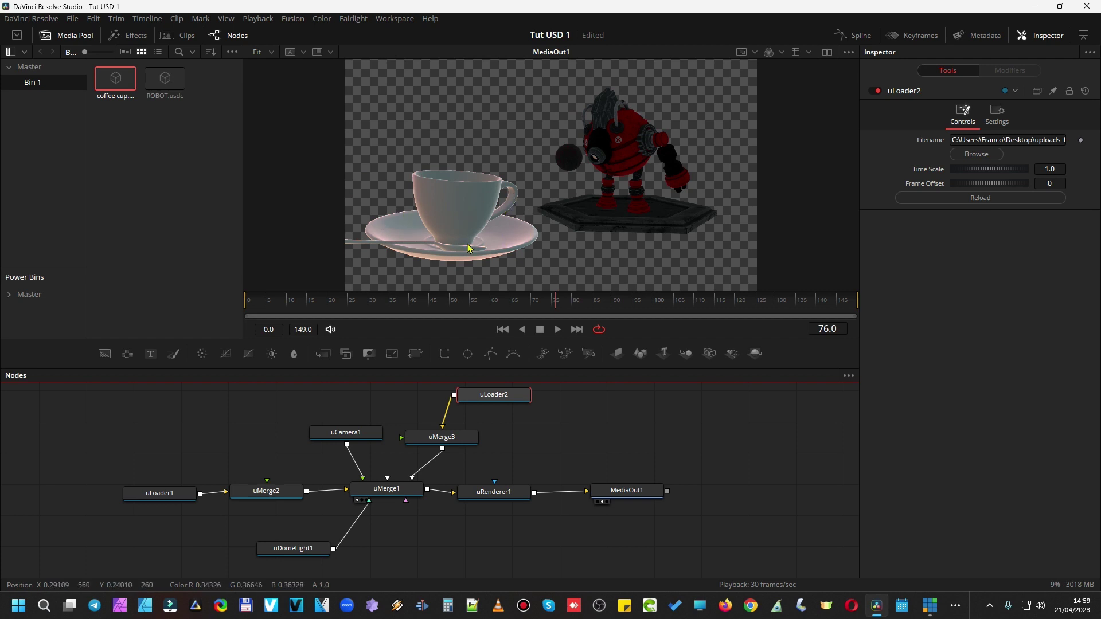
pyautogui.moveTo(300, 556); pyautogui.dragTo(373, 553)
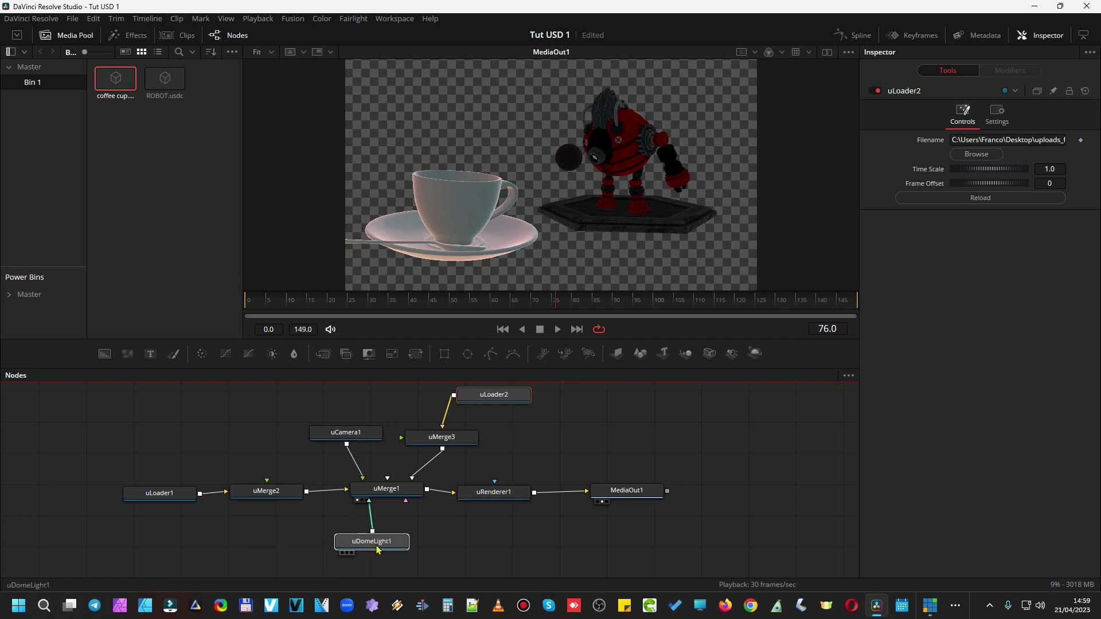
pyautogui.click(373, 553)
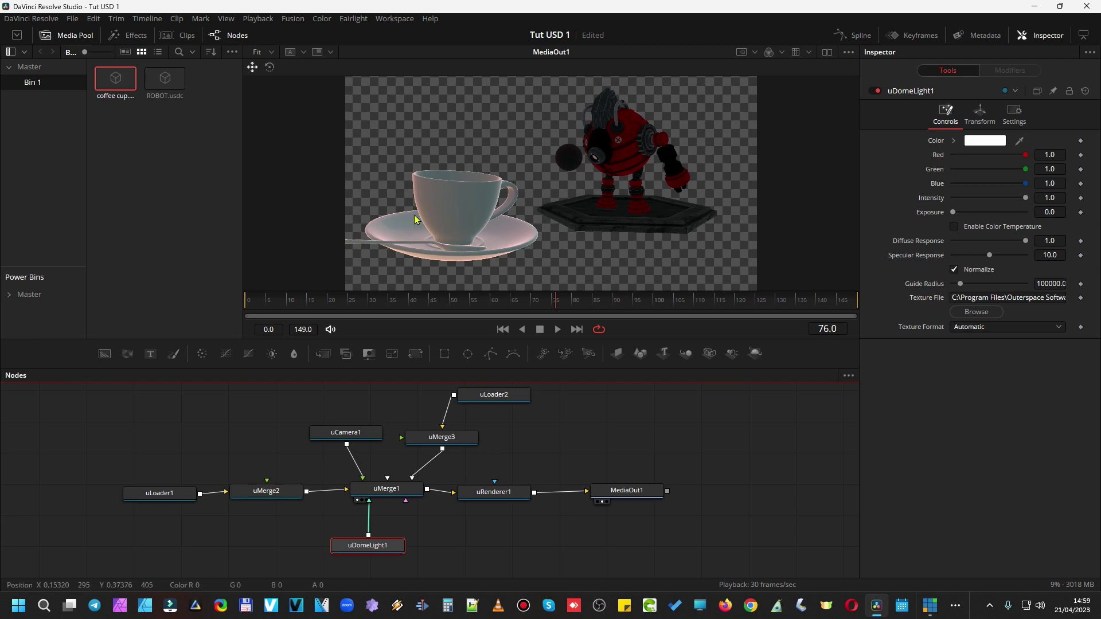
# Browse the Textures folder and pick bluesky.jpg as the dome light's texture file.
pyautogui.click(977, 312)
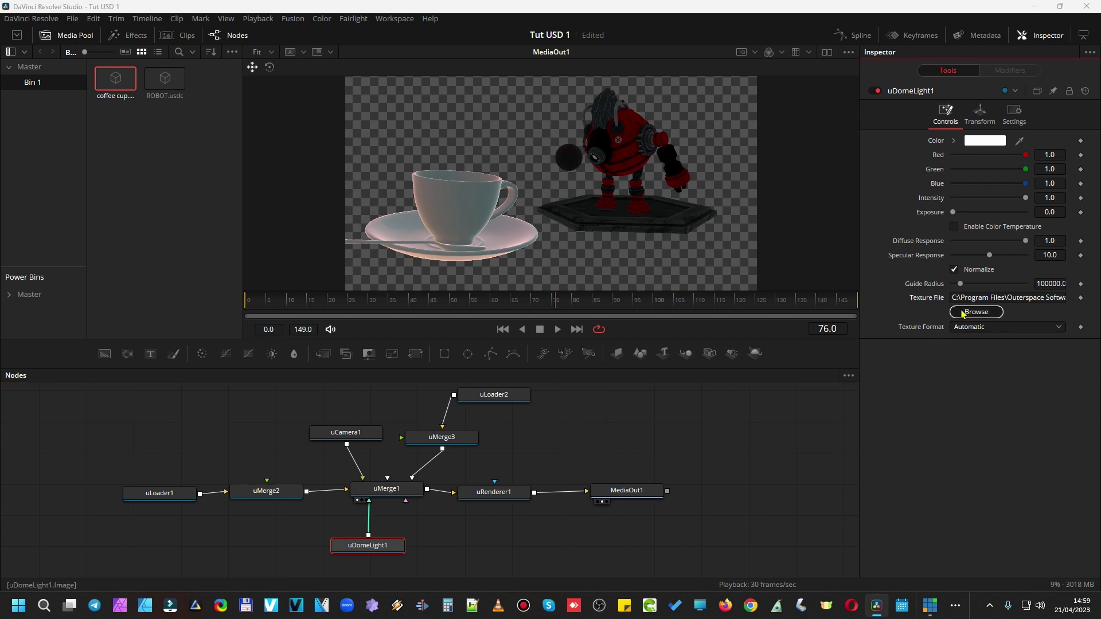
pyautogui.scroll(-10, 547, 336)
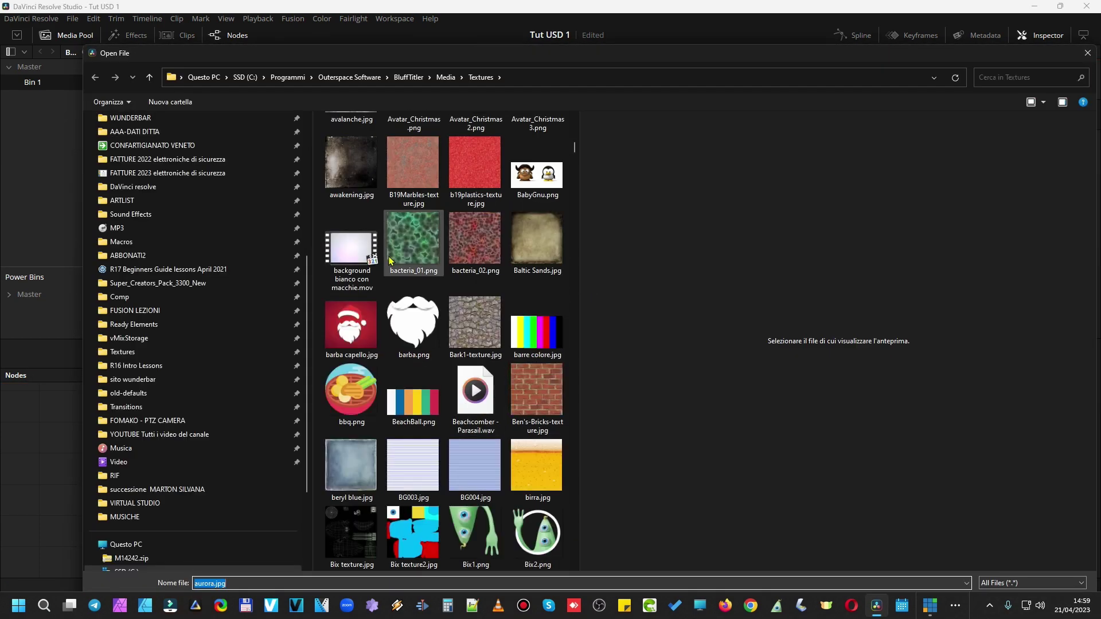
pyautogui.scroll(-5, 434, 319)
pyautogui.scroll(-4, 459, 356)
pyautogui.scroll(4, 465, 367)
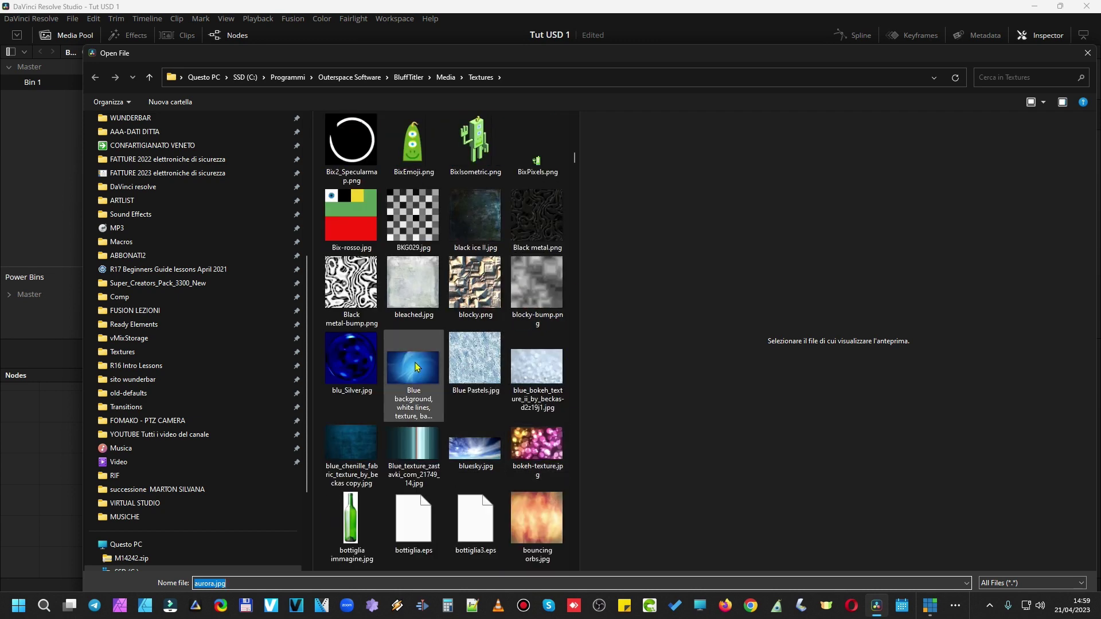
pyautogui.click(466, 450)
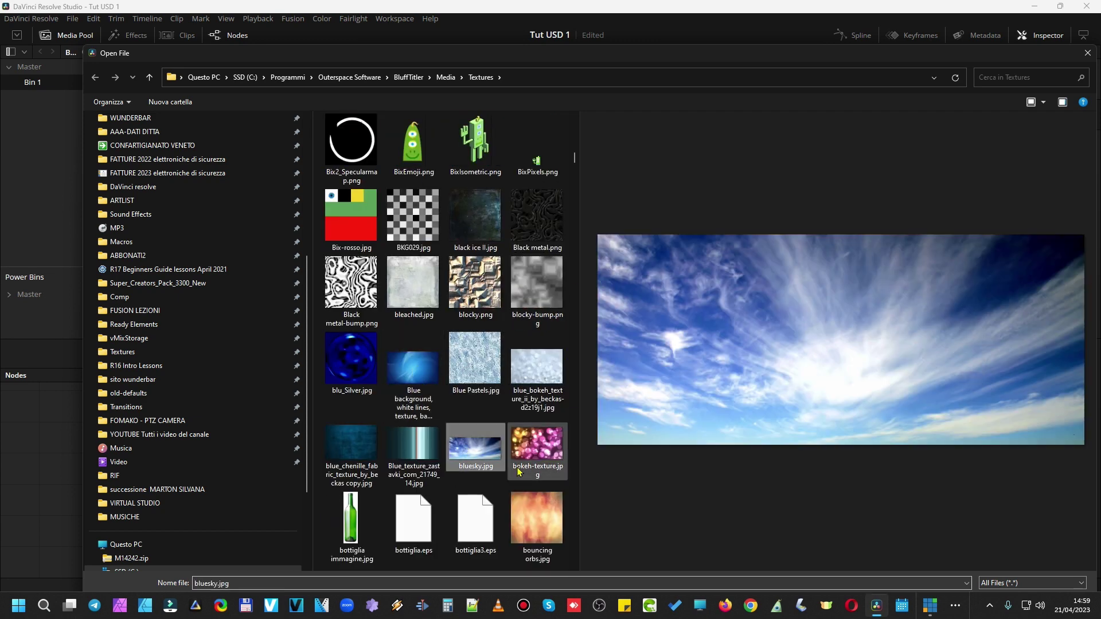
# Set the dome light's Specular Response to 38.6 and Diffuse Response to 0.0, saving the project.
pyautogui.moveTo(1001, 58); pyautogui.dragTo(987, 36)
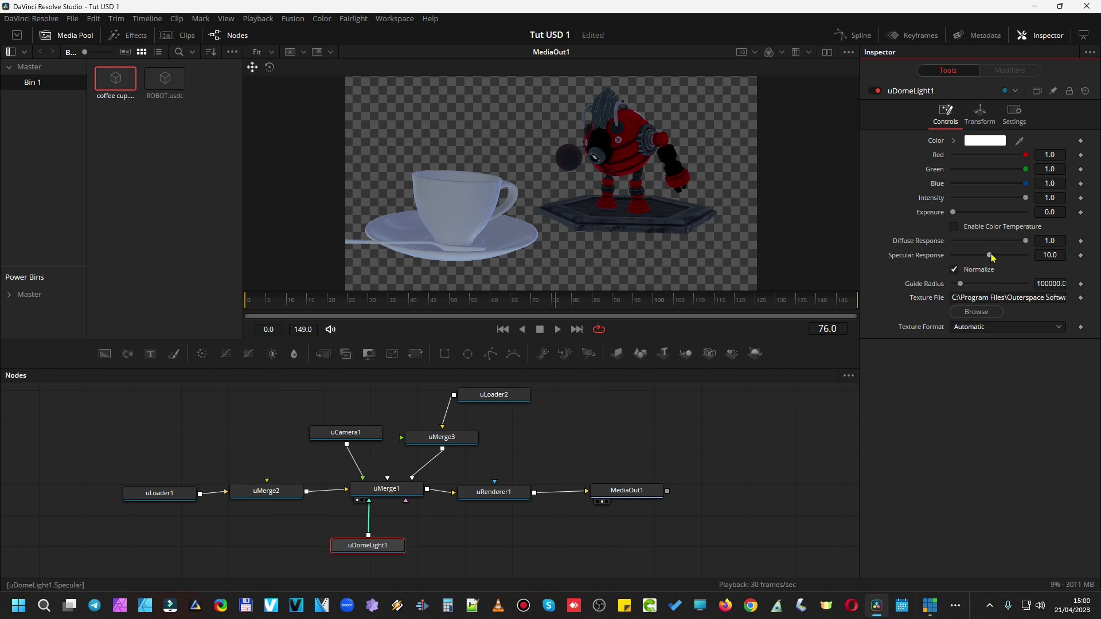
pyautogui.moveTo(991, 258); pyautogui.dragTo(1005, 264)
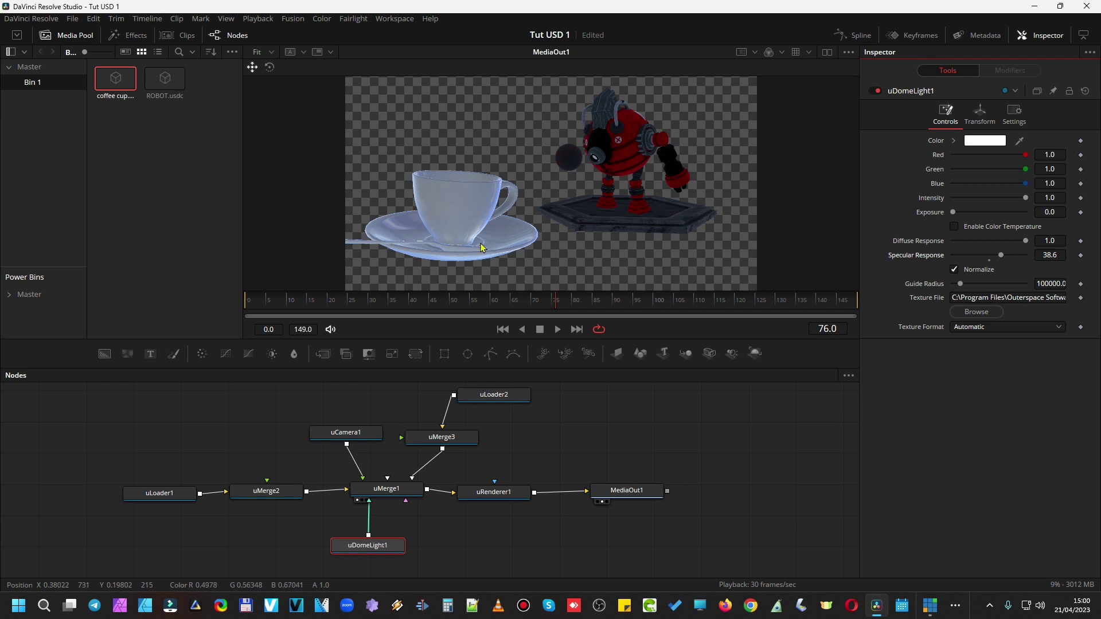
pyautogui.hotkey('ctrl', 's')
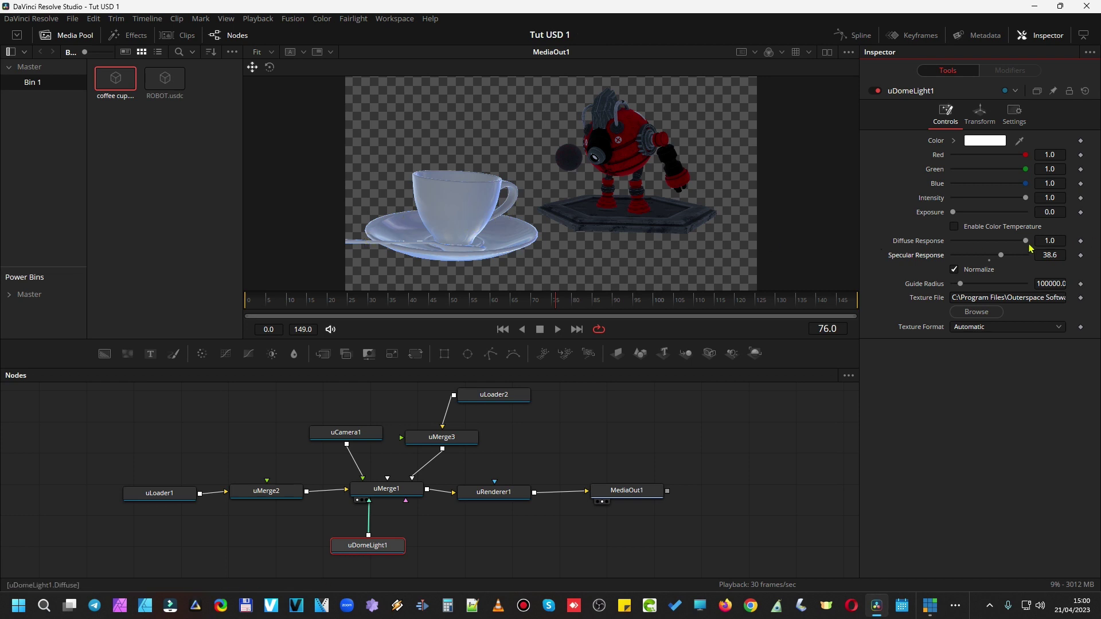
pyautogui.moveTo(1027, 241); pyautogui.dragTo(892, 253)
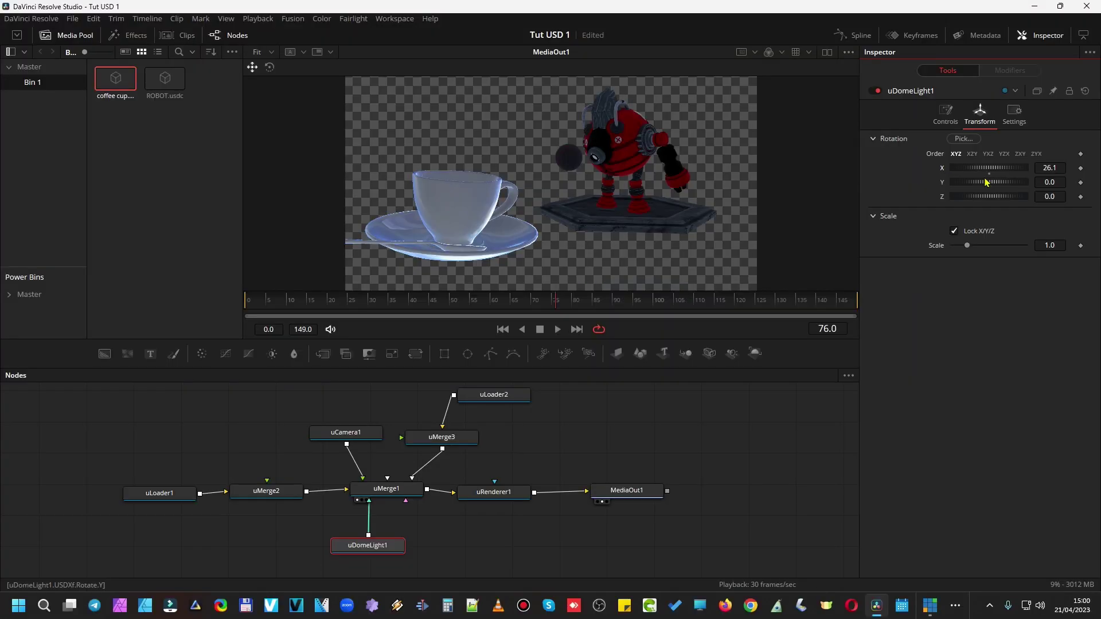
# Rotate uDomeLight1 to X 26.1, Y 49.6, Z 44.3 and scale it to 0.434.
pyautogui.moveTo(987, 182); pyautogui.dragTo(999, 182)
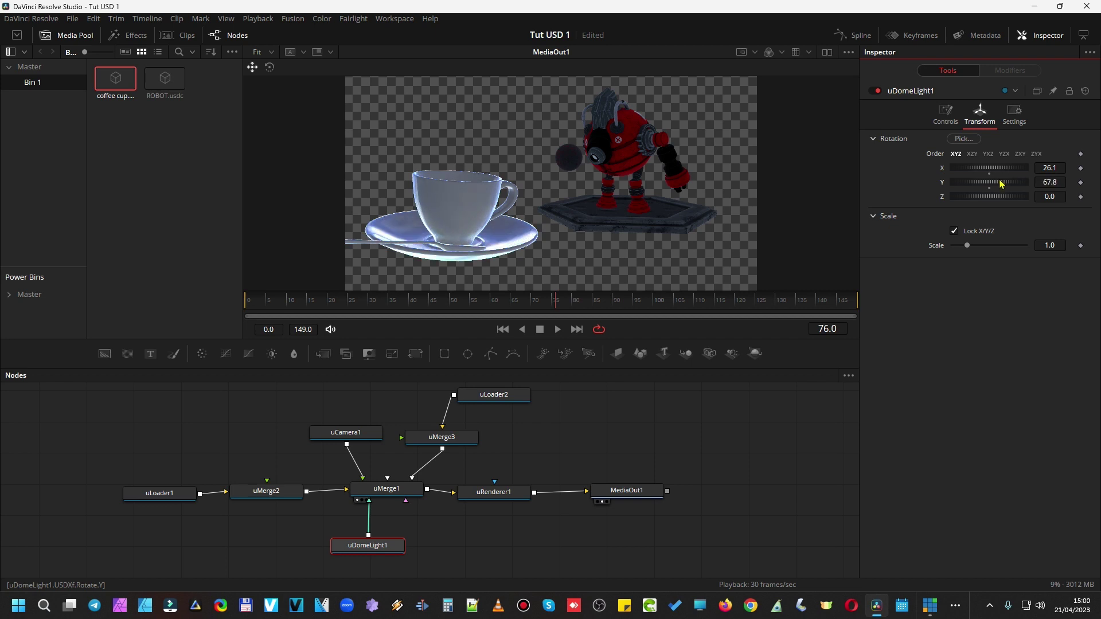
pyautogui.moveTo(999, 182)
pyautogui.mouseDown()
pyautogui.moveTo(1005, 201)
pyautogui.moveTo(992, 201)
pyautogui.mouseUp()
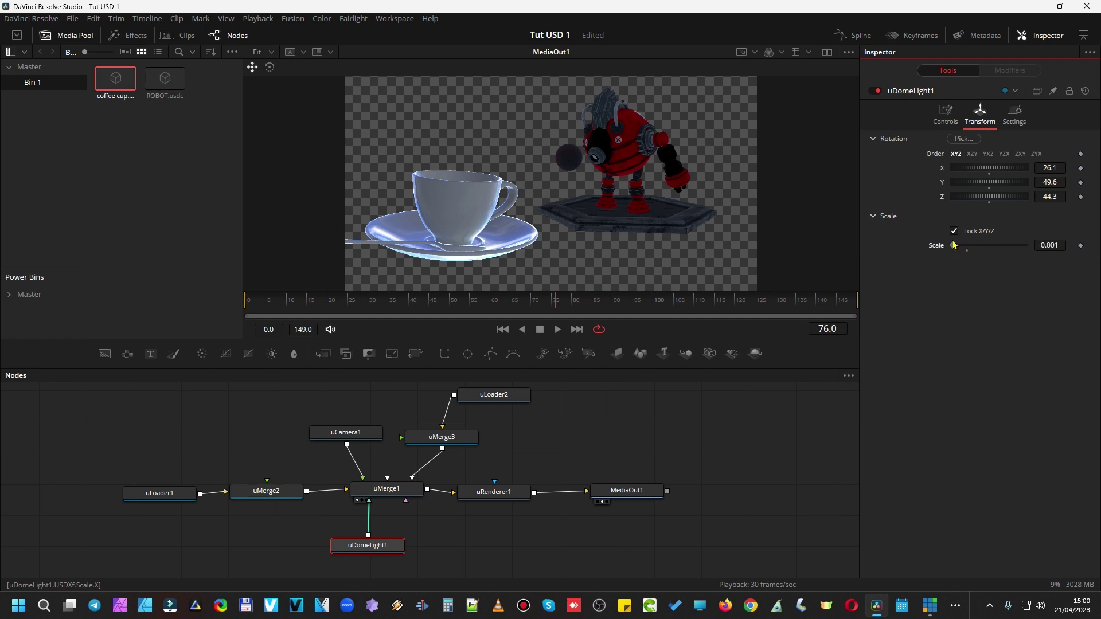
pyautogui.moveTo(952, 245); pyautogui.dragTo(959, 245)
# Tilt the dome light to X 65.2 and add a uShape1 node wired into uMerge1.
pyautogui.moveTo(979, 172); pyautogui.dragTo(989, 182)
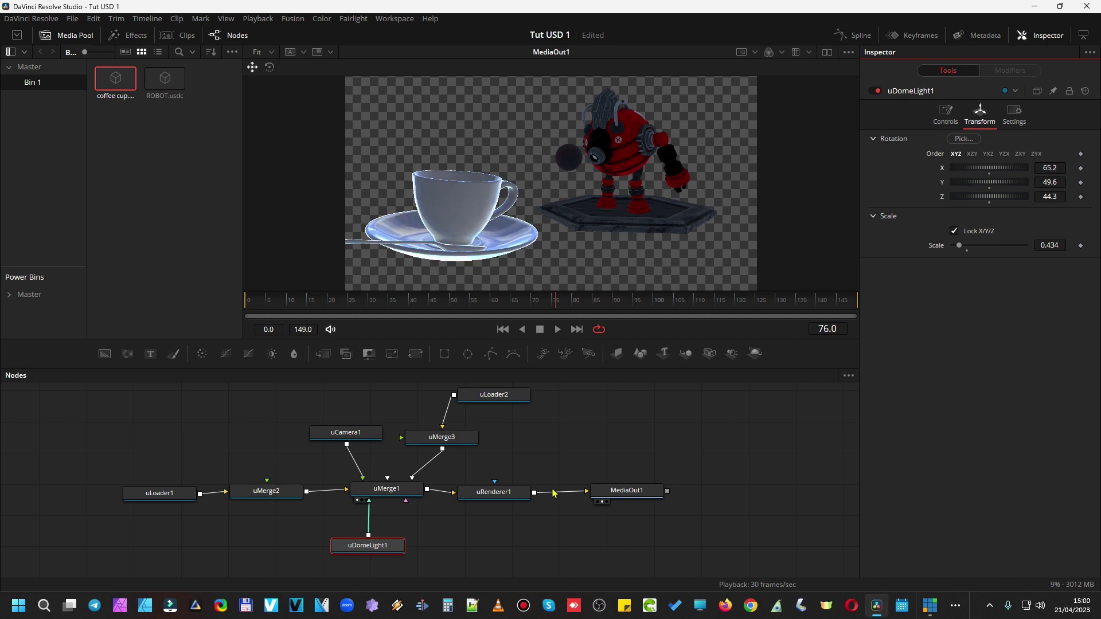
pyautogui.moveTo(529, 535); pyautogui.dragTo(572, 515)
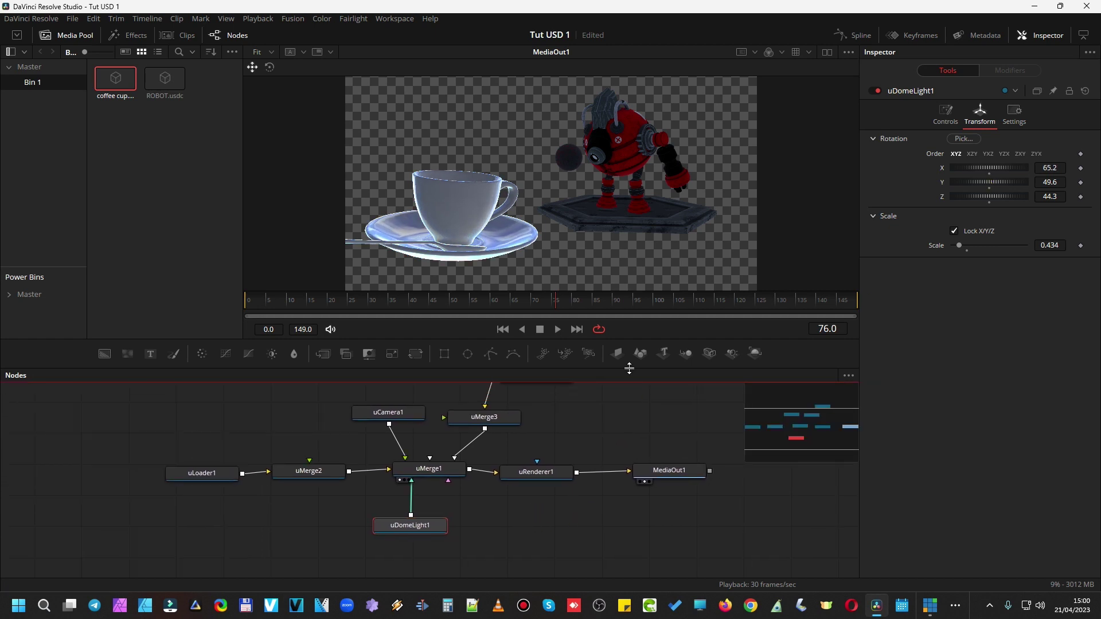
pyautogui.click(550, 518)
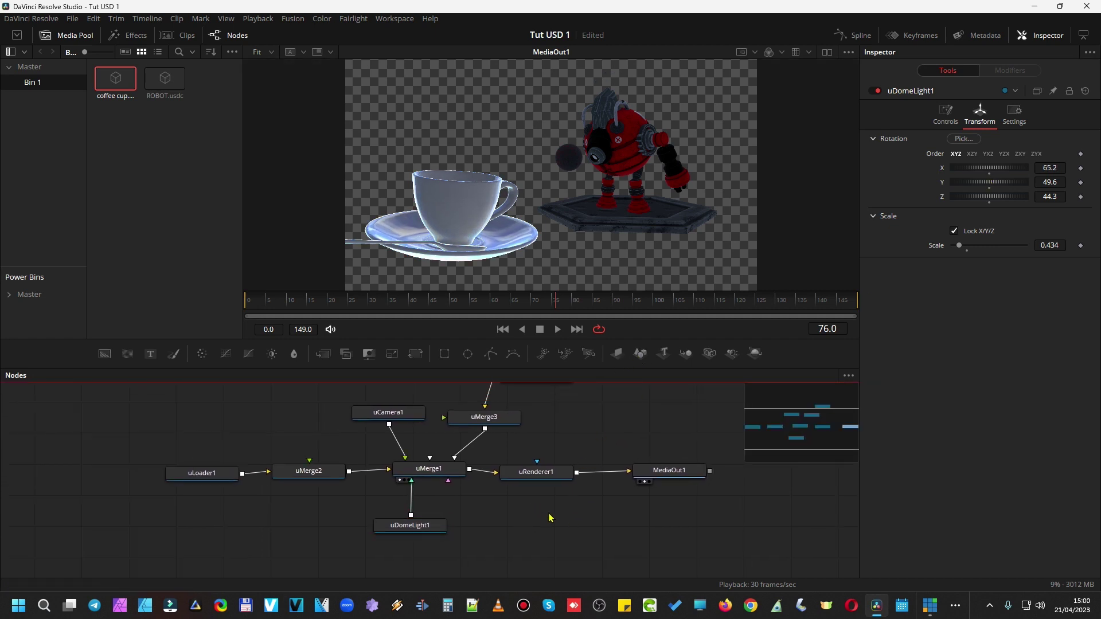
pyautogui.hotkey('shift', 'space')
pyautogui.write('ushap')
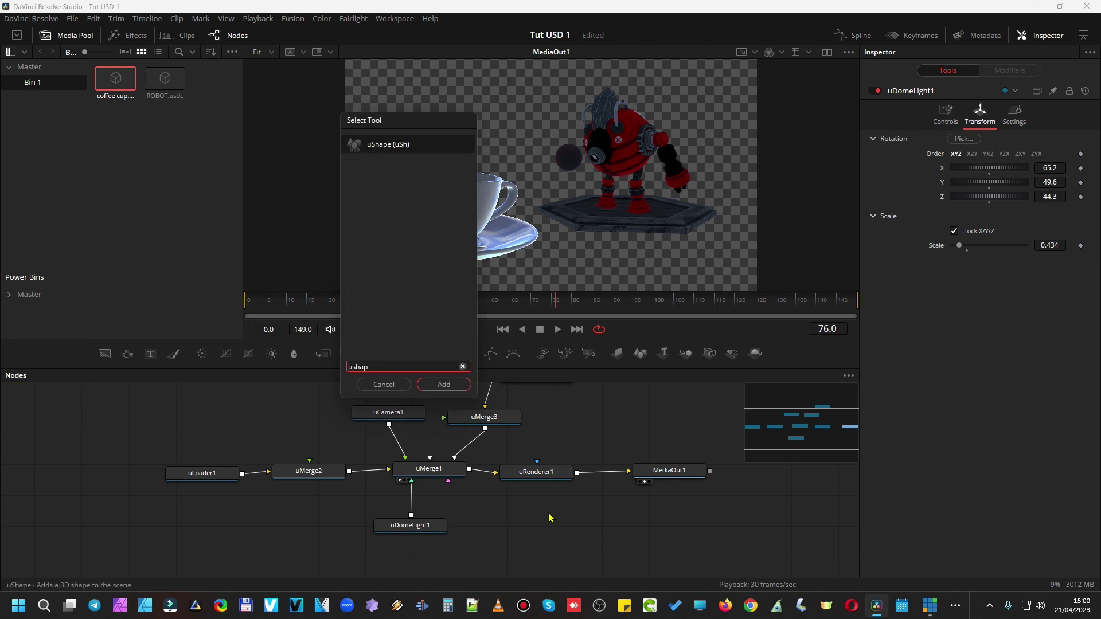
pyautogui.press('Return')
pyautogui.moveTo(550, 518)
pyautogui.mouseDown()
pyautogui.moveTo(516, 542)
pyautogui.moveTo(448, 481)
pyautogui.mouseUp()
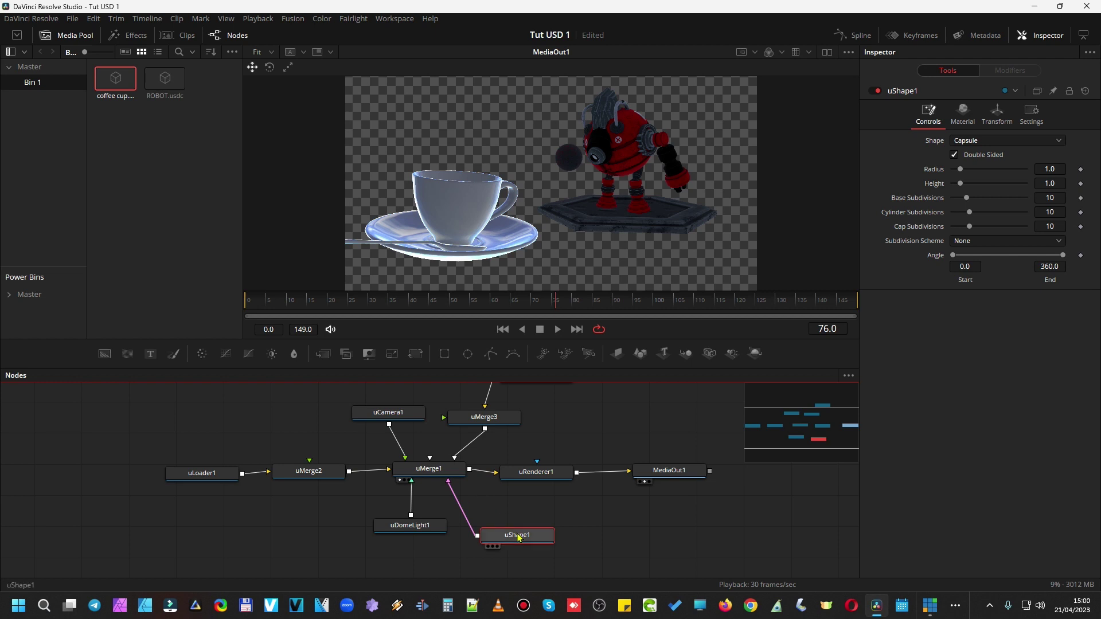
# Move the capsule between the cup and robot, and set its radius and height to 10.
pyautogui.click(827, 51)
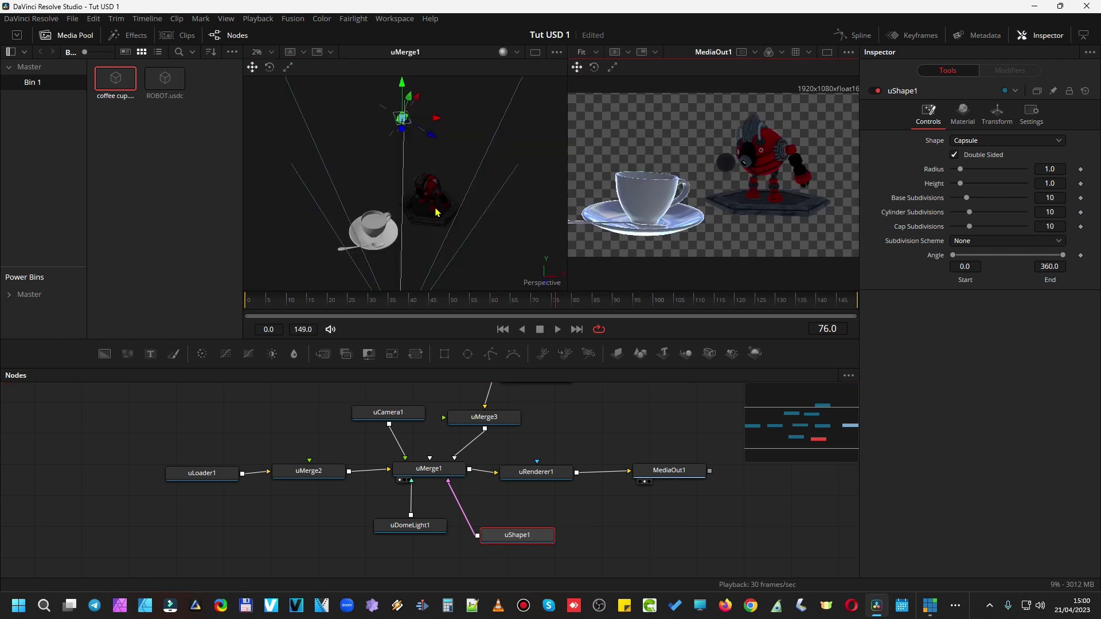
pyautogui.moveTo(435, 119); pyautogui.dragTo(452, 121)
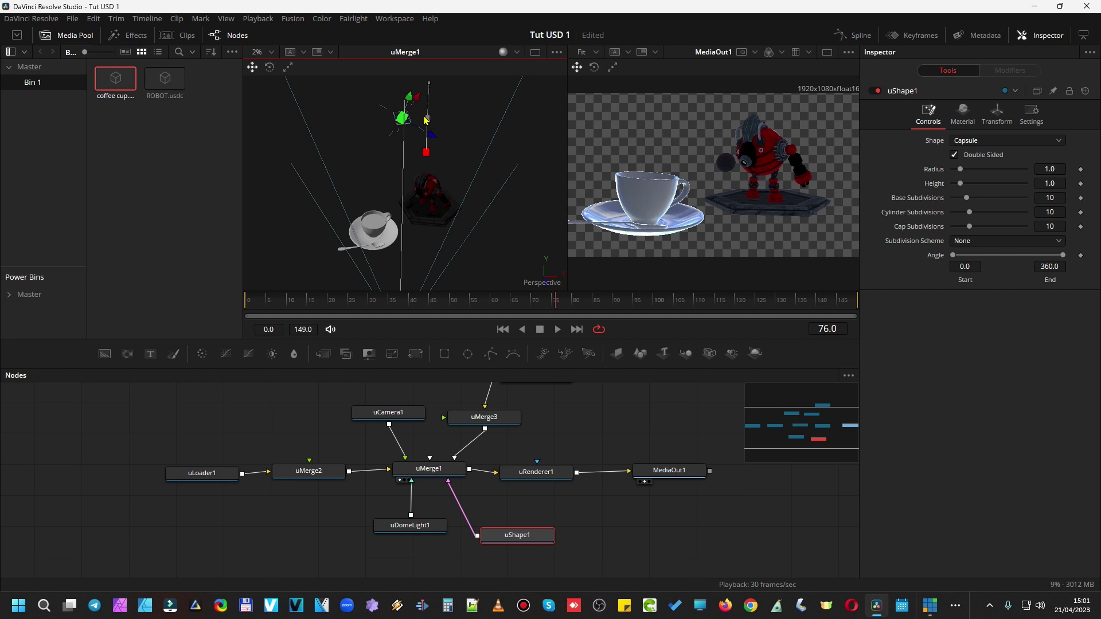
pyautogui.moveTo(427, 125); pyautogui.dragTo(425, 187)
pyautogui.click(827, 52)
pyautogui.moveTo(960, 169); pyautogui.dragTo(1026, 169)
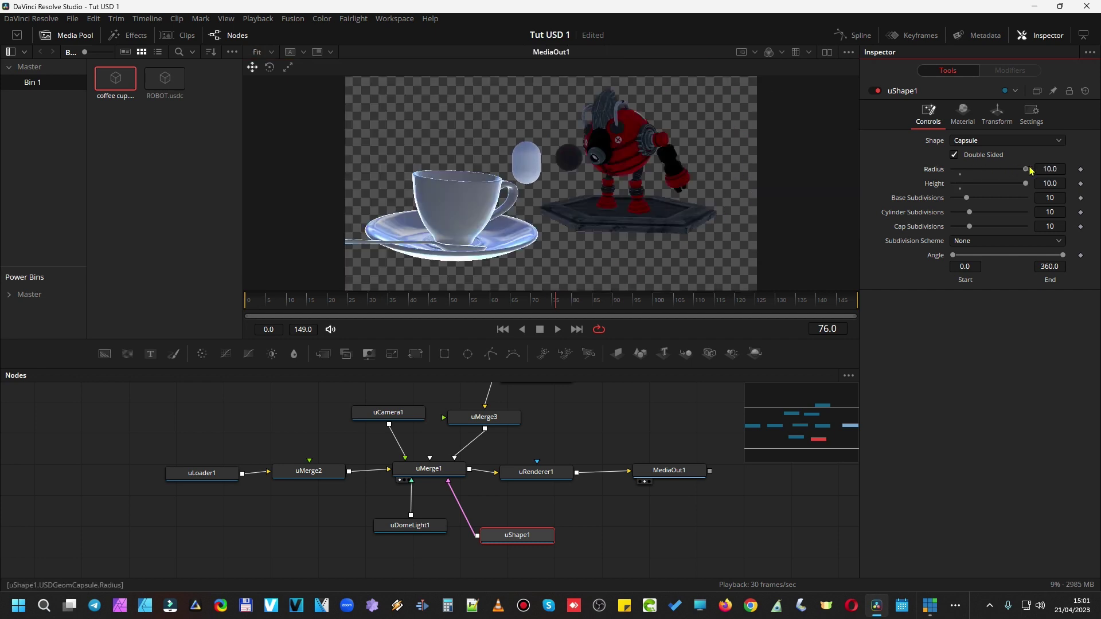
# Raise the capsule's cap subdivisions, then change the shape type to Sphere.
pyautogui.click(983, 141)
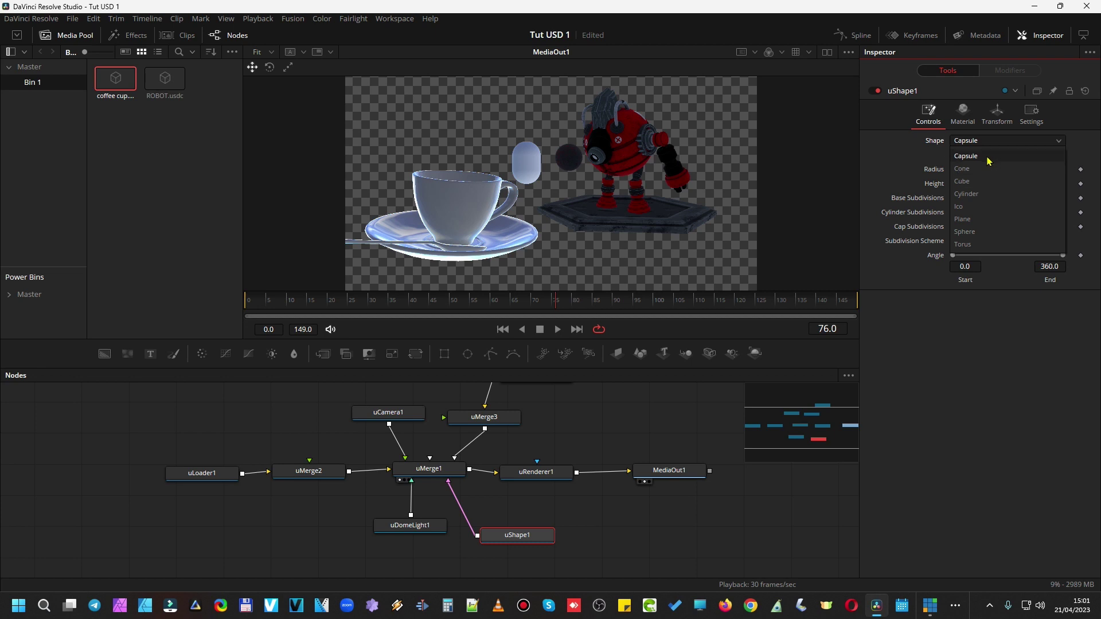
pyautogui.click(880, 167)
pyautogui.moveTo(972, 231); pyautogui.dragTo(994, 227)
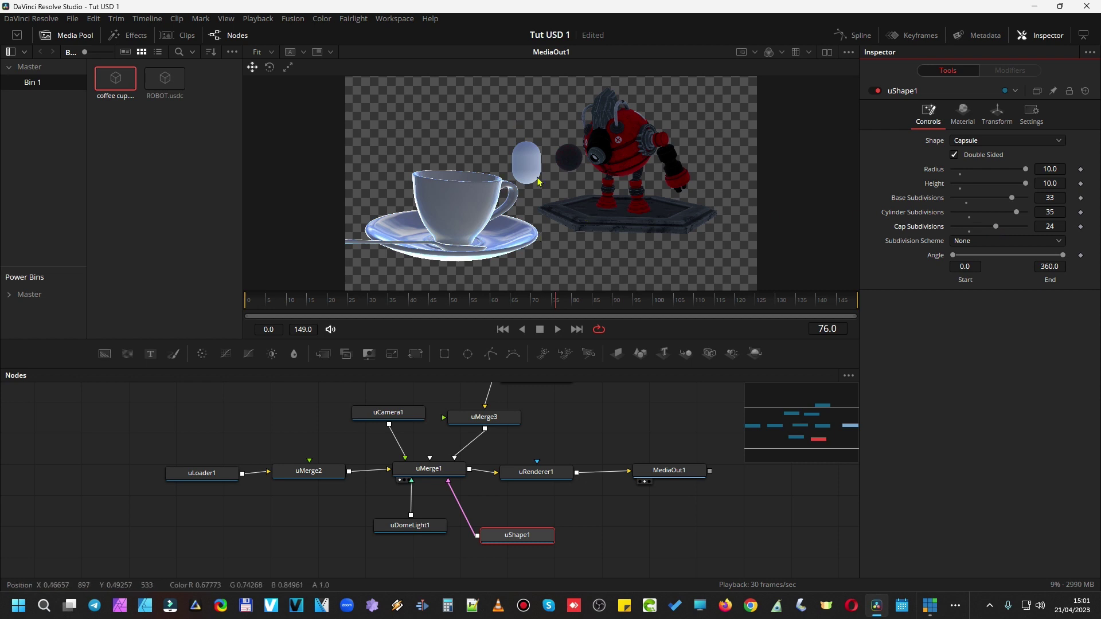
pyautogui.click(995, 143)
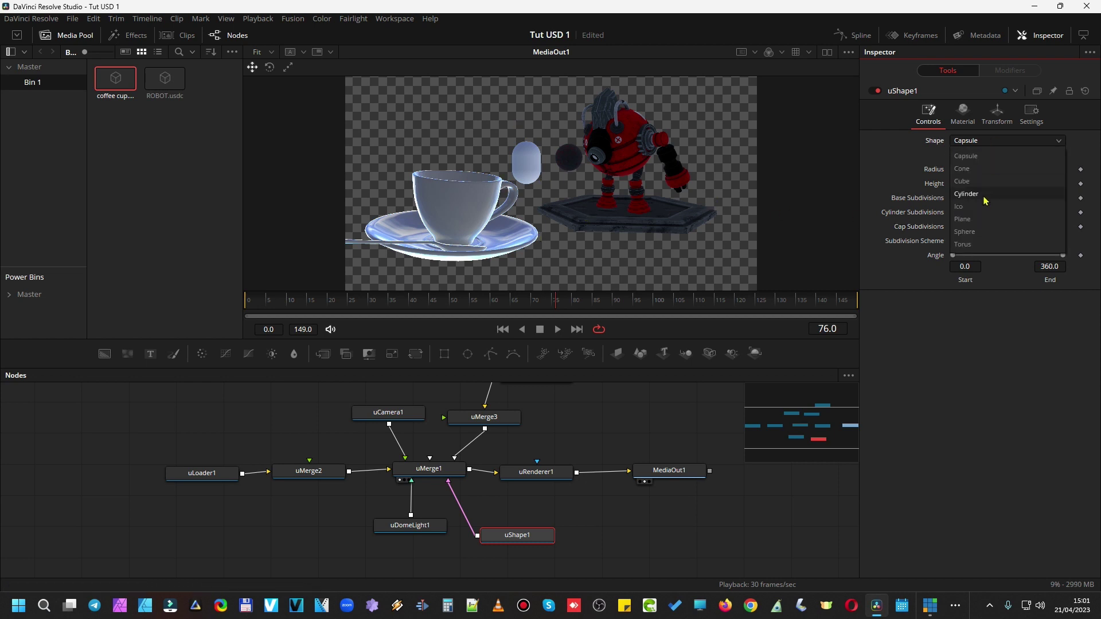
pyautogui.click(968, 232)
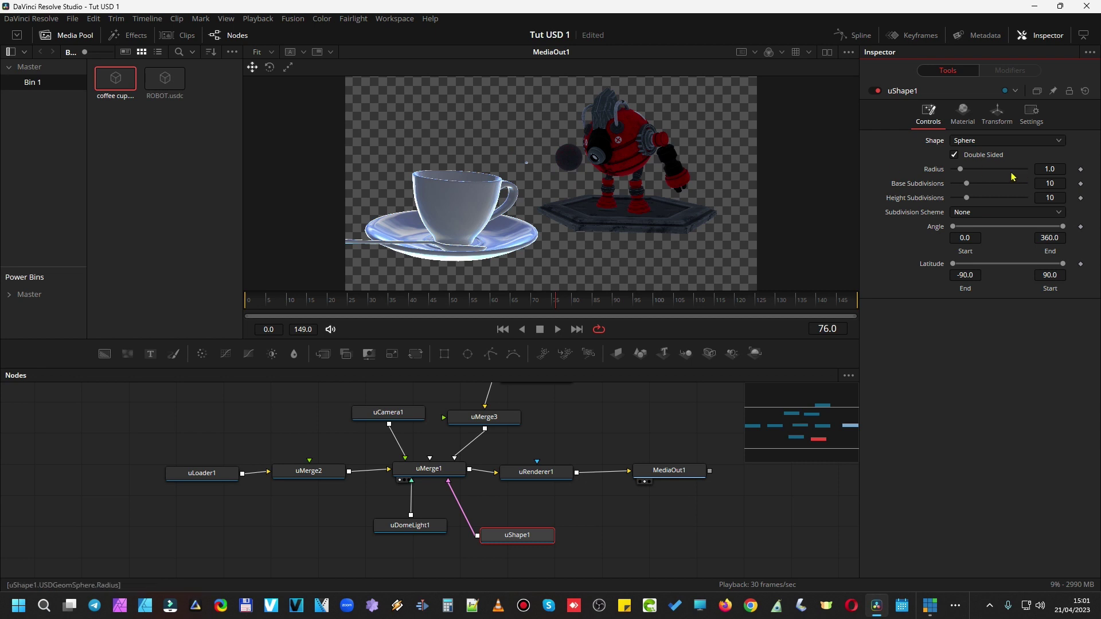
# Give the sphere a radius of 20 and 30 base subdivisions.
pyautogui.moveTo(962, 170); pyautogui.dragTo(1026, 170)
pyautogui.write('20')
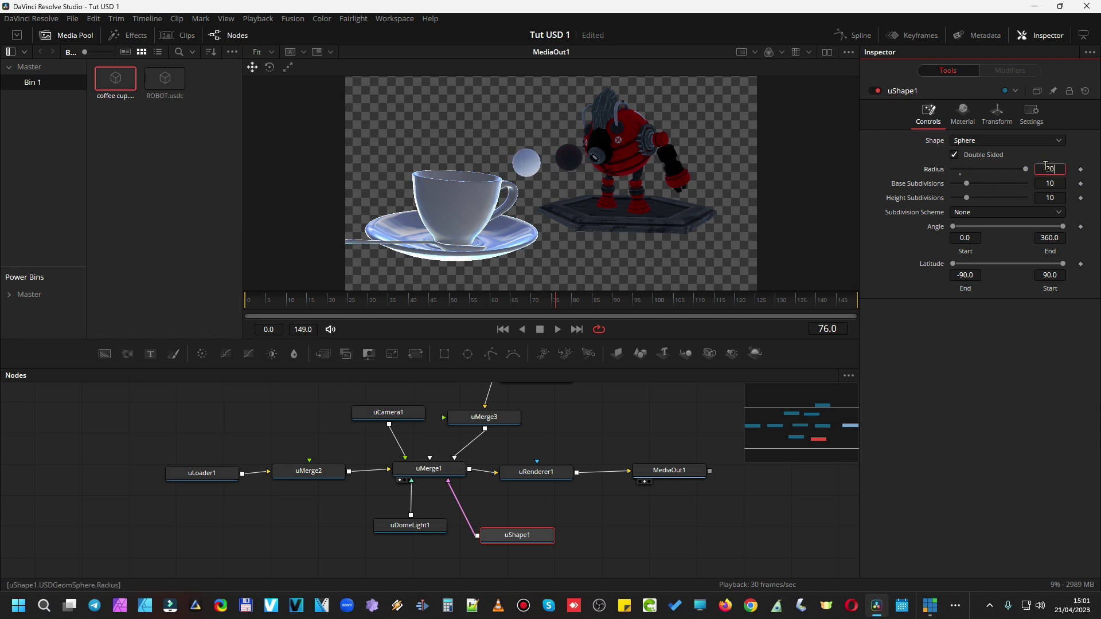
pyautogui.press('Tab')
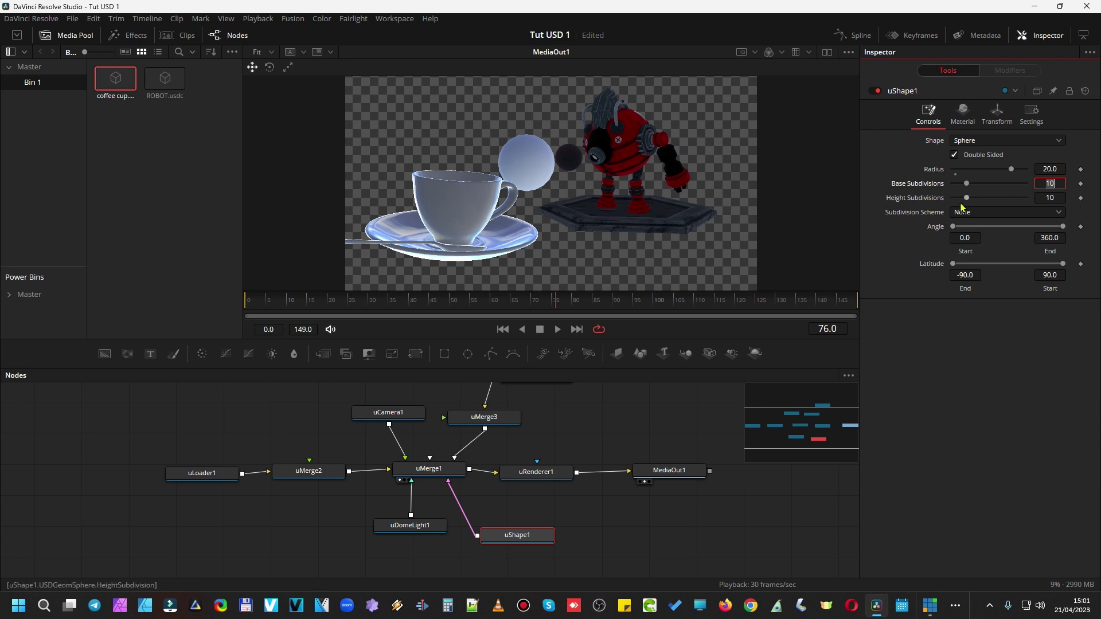
pyautogui.moveTo(963, 187)
pyautogui.mouseDown()
pyautogui.moveTo(1009, 186)
pyautogui.moveTo(1026, 199)
pyautogui.mouseUp()
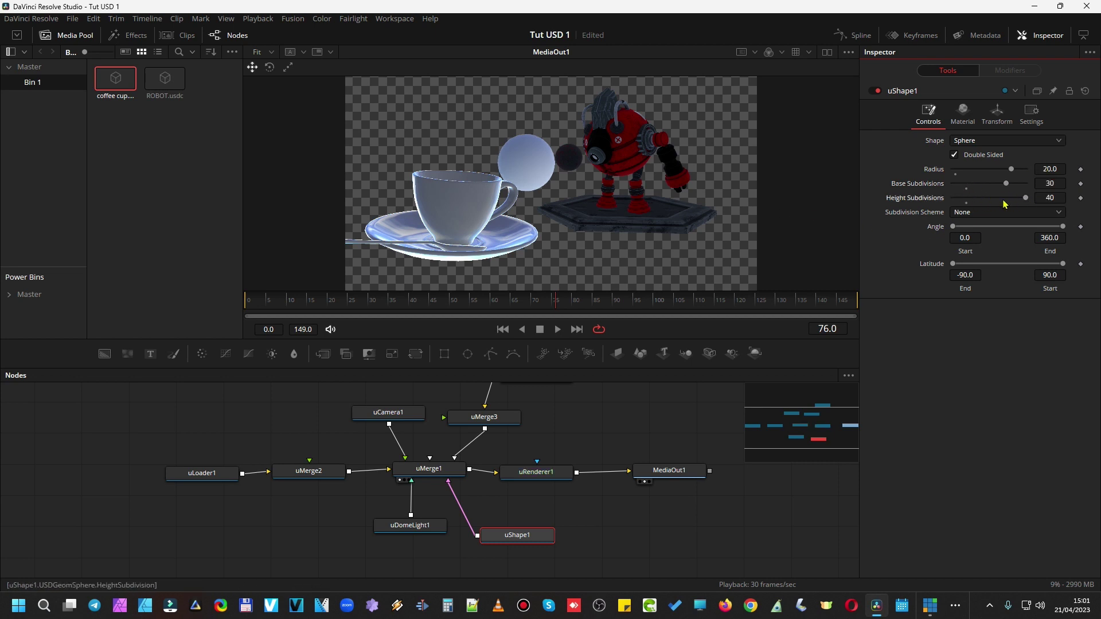
# Bring up the sphere's Material settings and adjust its Roughness down to 0.0.
pyautogui.click(962, 115)
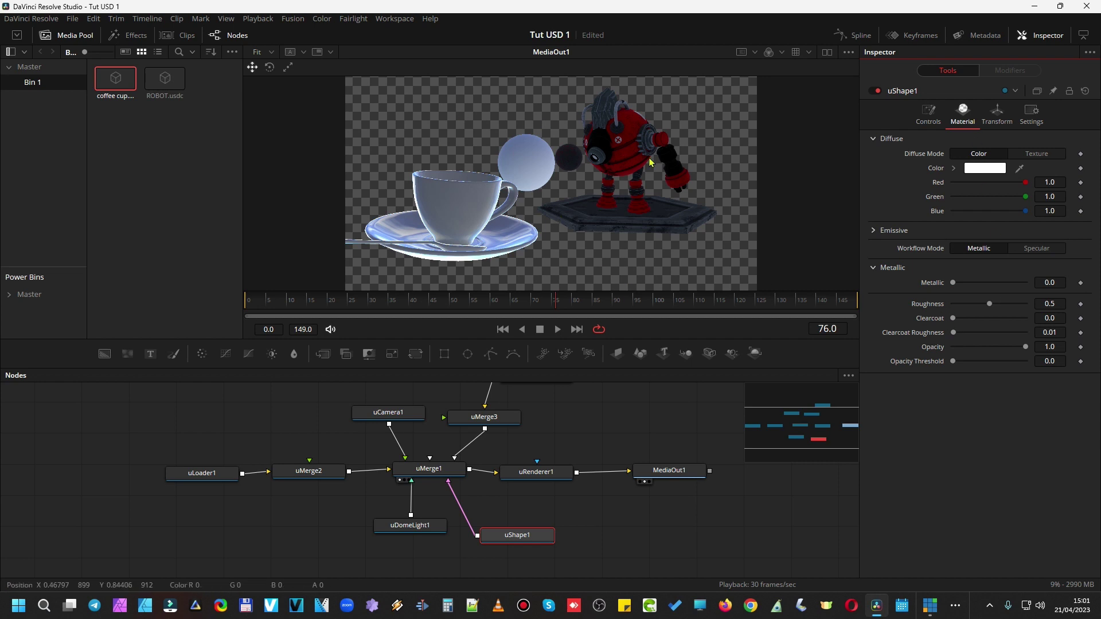
pyautogui.click(562, 201)
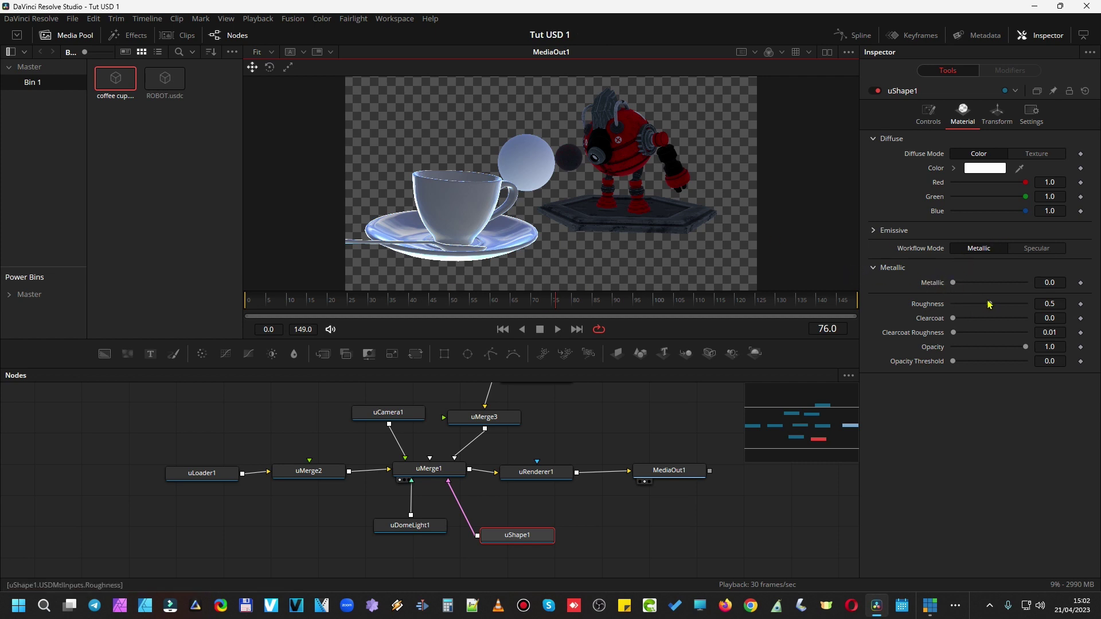
pyautogui.moveTo(990, 304); pyautogui.dragTo(958, 305)
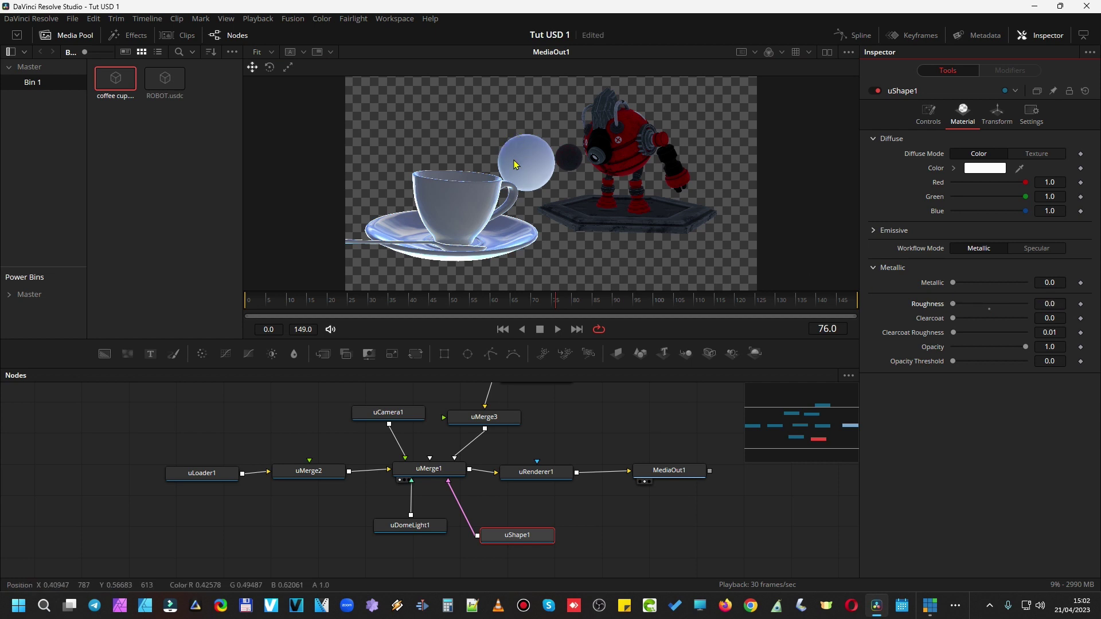
pyautogui.scroll(1, 512, 163)
pyautogui.scroll(1, 512, 163)
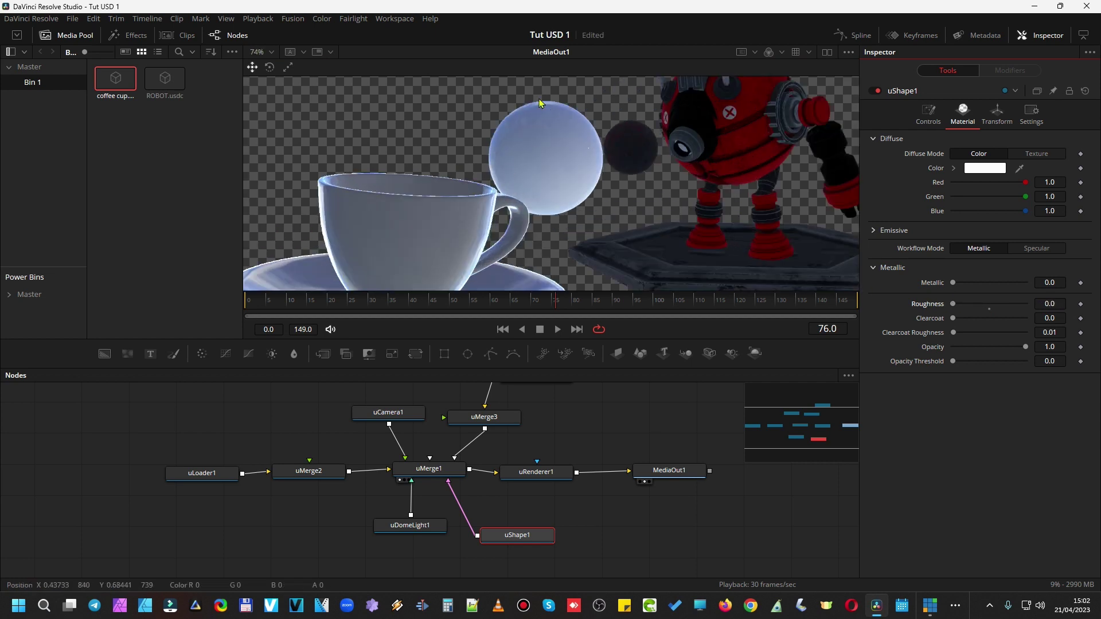
pyautogui.moveTo(956, 306)
pyautogui.mouseDown()
pyautogui.moveTo(1033, 307)
pyautogui.moveTo(927, 308)
pyautogui.mouseUp()
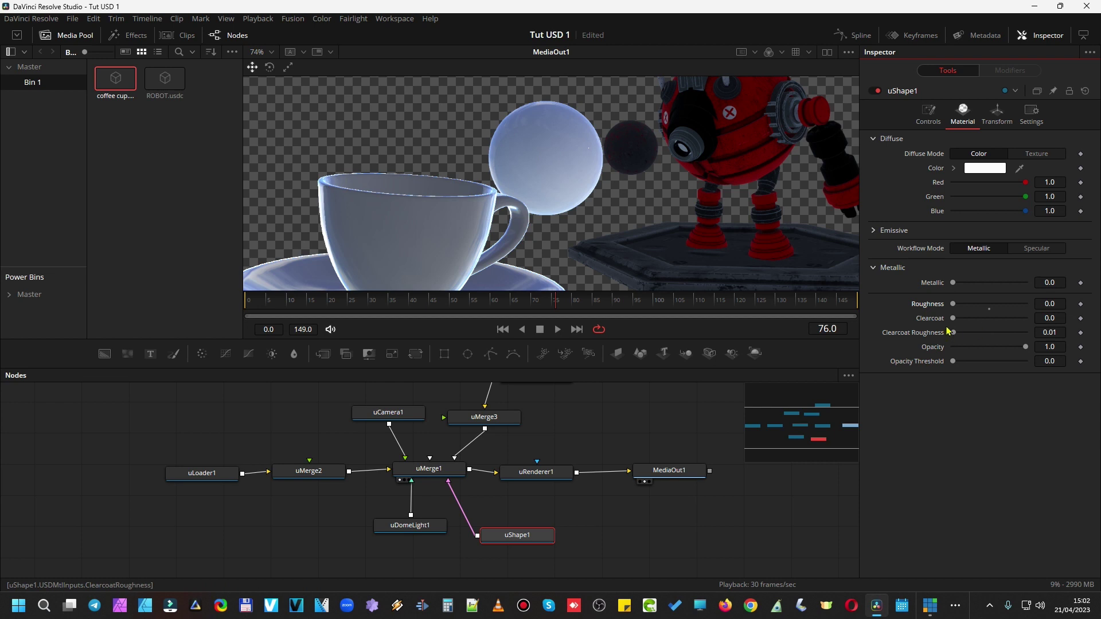
# Set Clearcoat 0.74, Clearcoat Roughness 0.575, Opacity 0.543 and Metallic 0.142.
pyautogui.moveTo(953, 319); pyautogui.dragTo(973, 324)
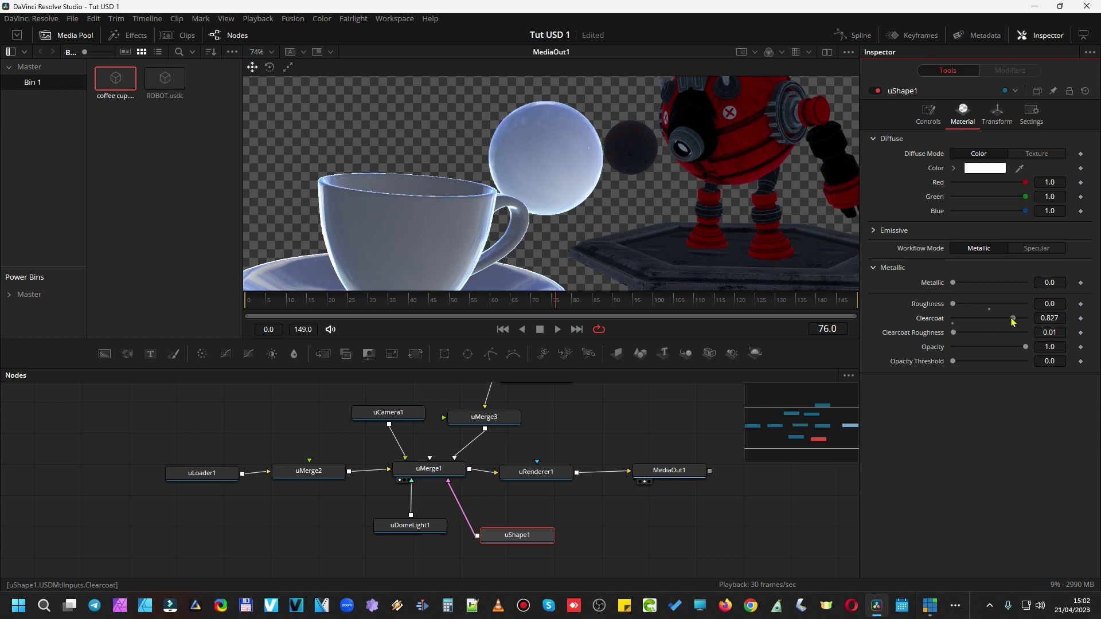
pyautogui.moveTo(961, 336); pyautogui.dragTo(1001, 335)
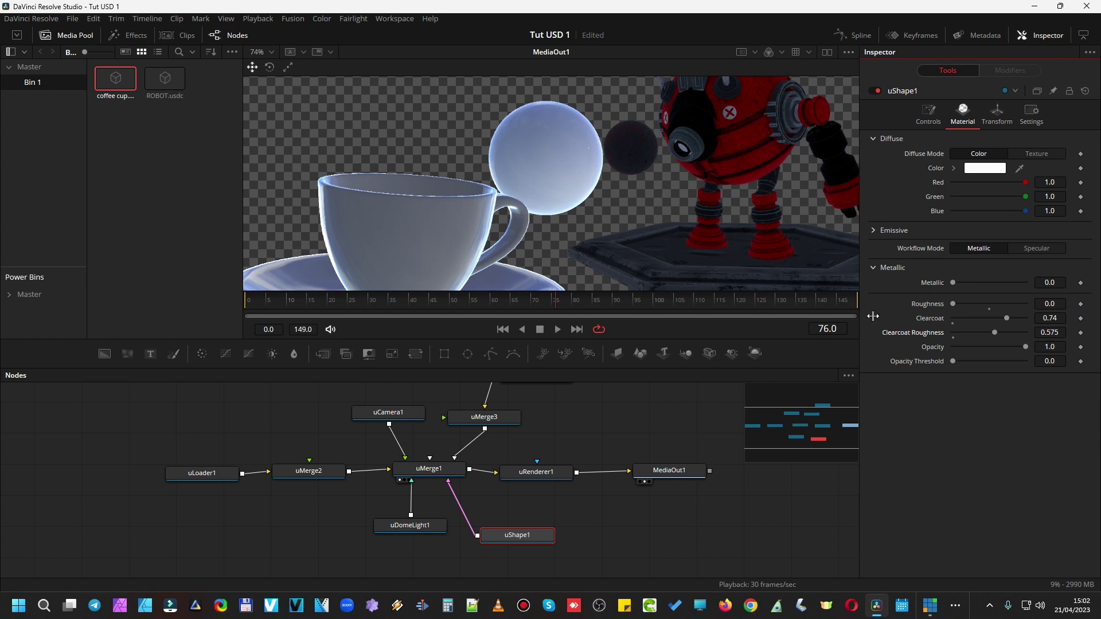
pyautogui.moveTo(1026, 347)
pyautogui.mouseDown()
pyautogui.moveTo(971, 357)
pyautogui.moveTo(998, 354)
pyautogui.mouseUp()
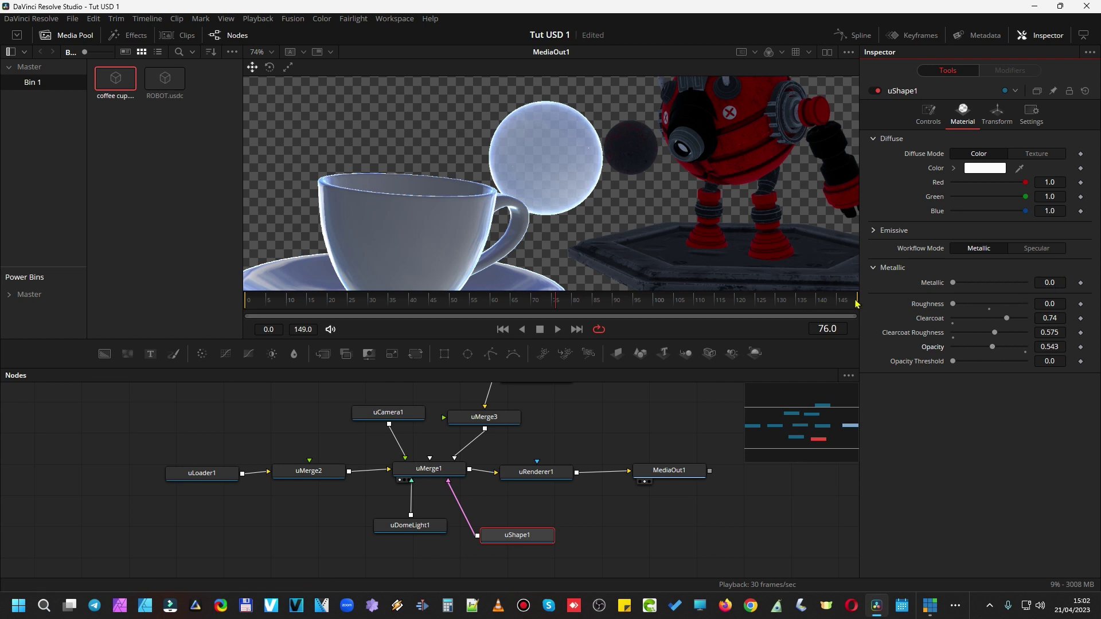
pyautogui.moveTo(954, 283)
pyautogui.mouseDown()
pyautogui.moveTo(1019, 281)
pyautogui.moveTo(958, 289)
pyautogui.mouseUp()
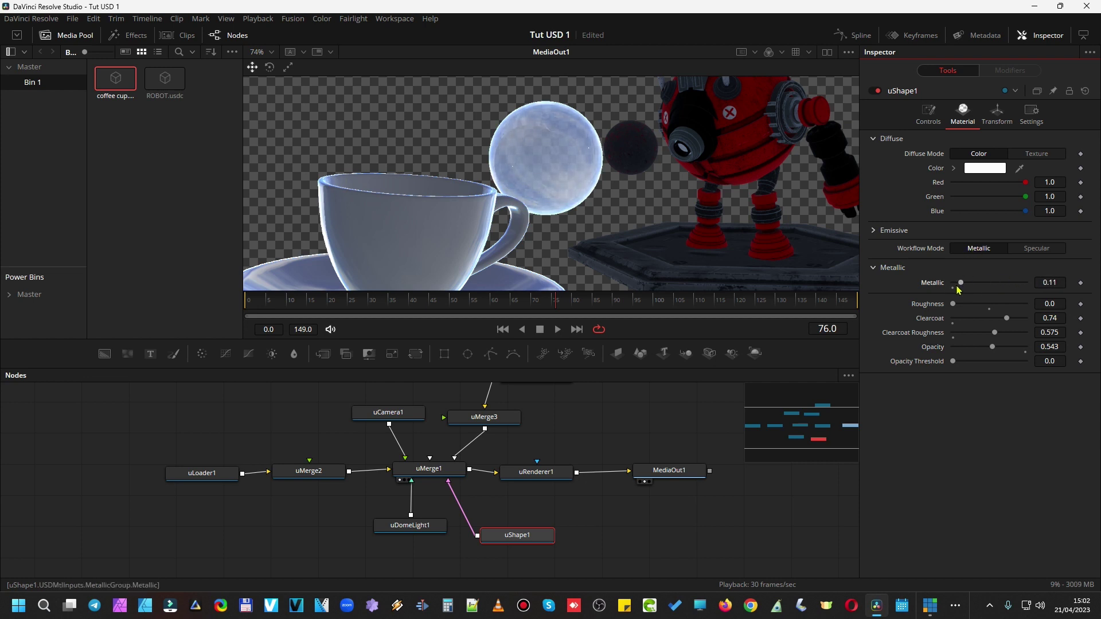
# Switch the sphere material to the Specular workflow with Roughness 0.134 and Opacity 0.339.
pyautogui.click(1040, 249)
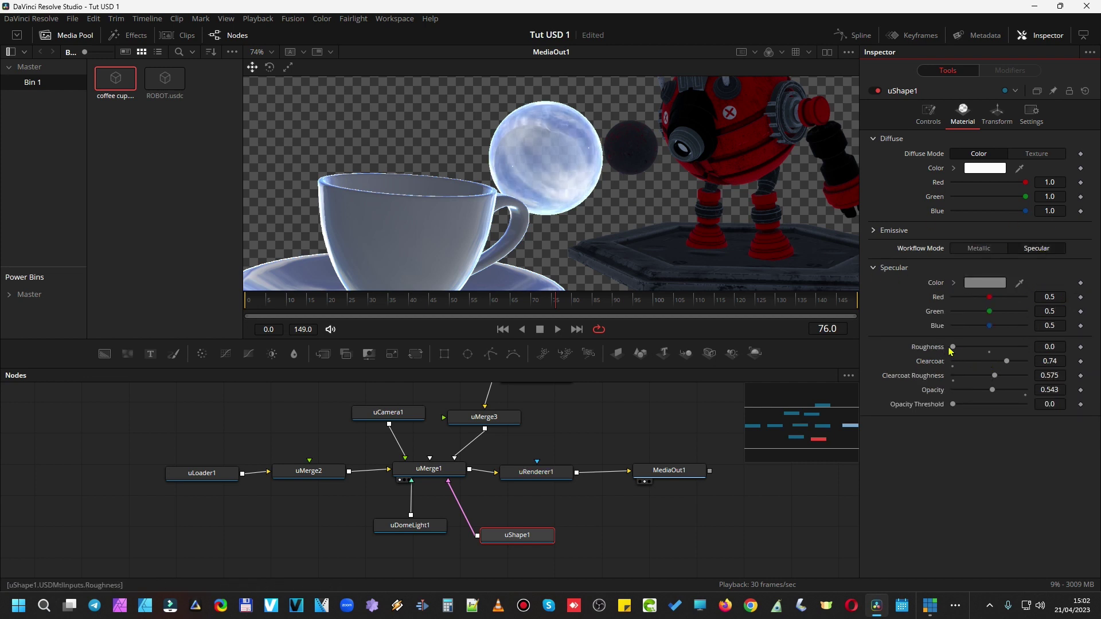
pyautogui.moveTo(954, 347); pyautogui.dragTo(974, 351)
pyautogui.moveTo(1008, 391); pyautogui.dragTo(977, 390)
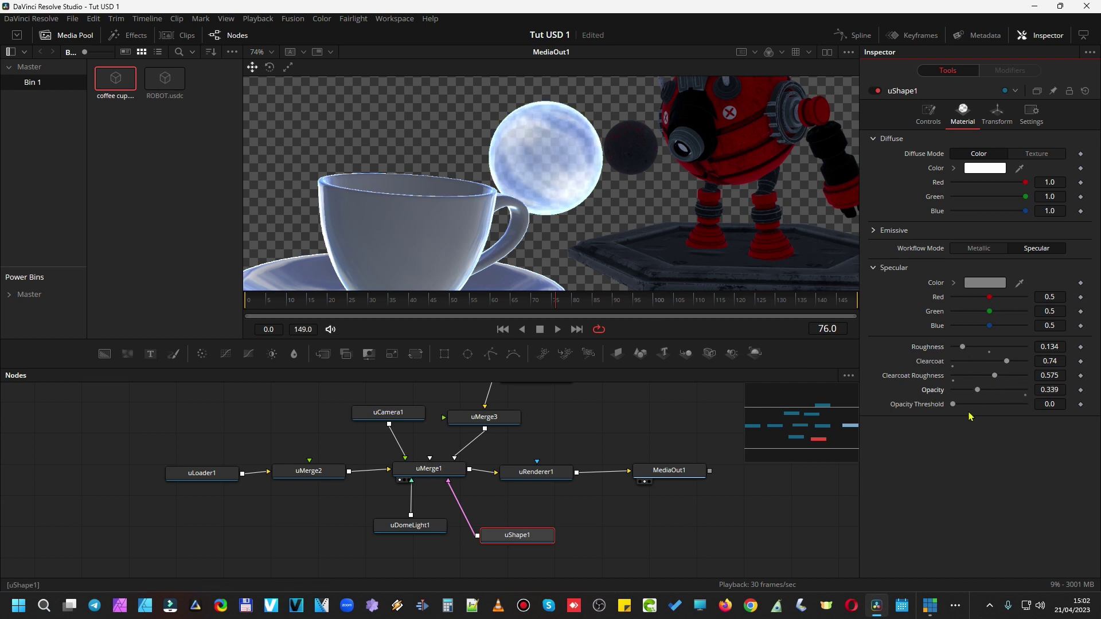
pyautogui.moveTo(1006, 404); pyautogui.dragTo(953, 405)
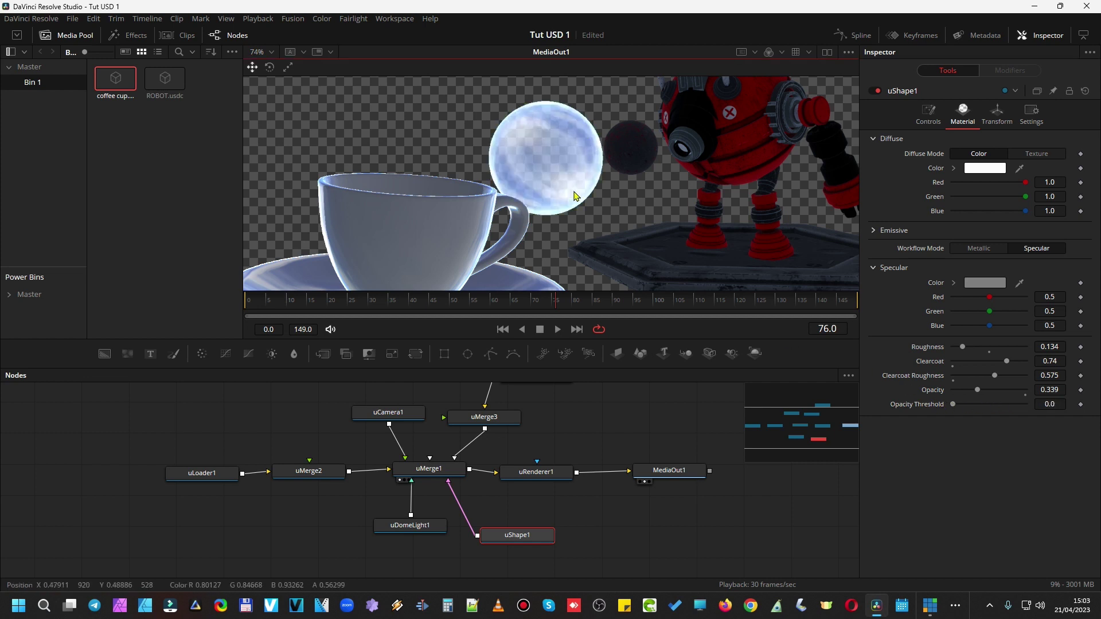
pyautogui.scroll(-2, 575, 196)
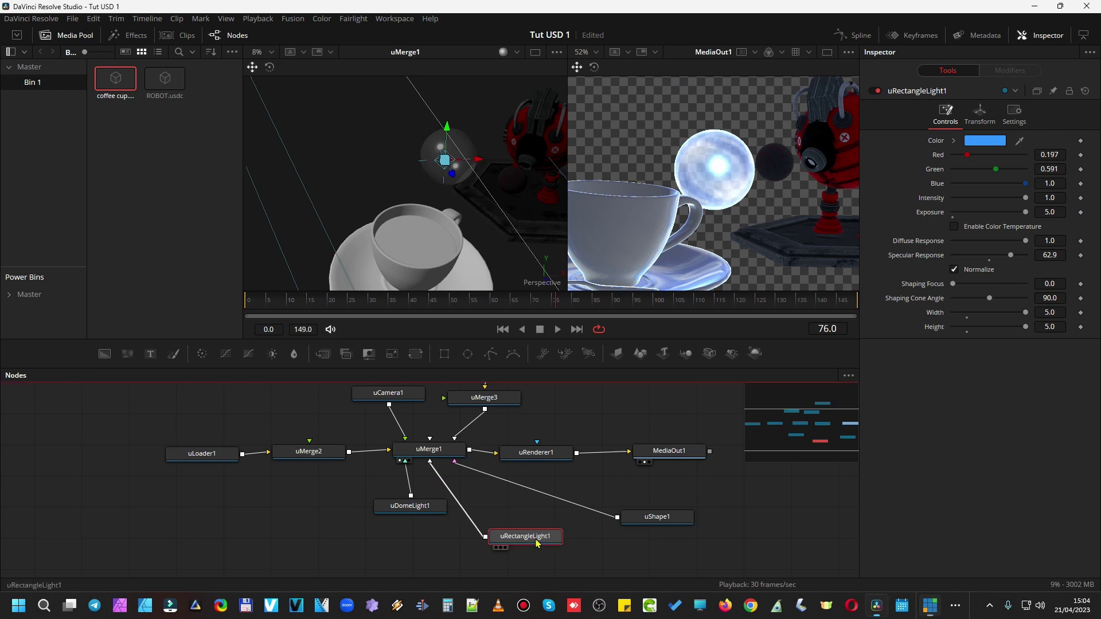
# Shift the blue rectangle light sideways along X and play the animation from the first frame.
pyautogui.moveTo(543, 532); pyautogui.dragTo(544, 535)
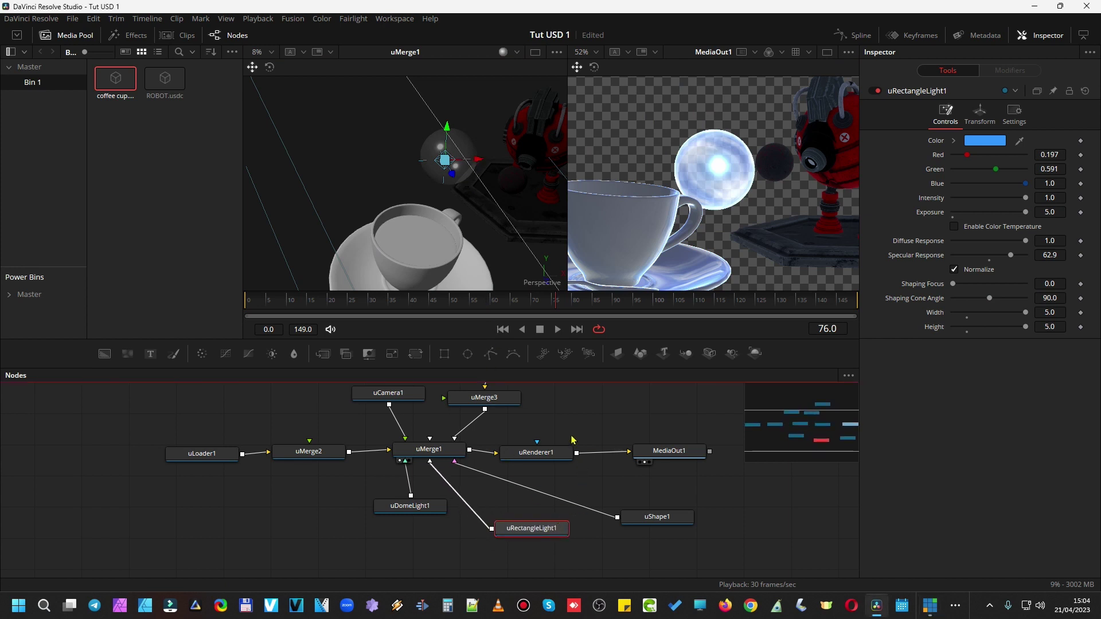
pyautogui.moveTo(479, 161)
pyautogui.mouseDown()
pyautogui.moveTo(512, 158)
pyautogui.moveTo(480, 166)
pyautogui.mouseUp()
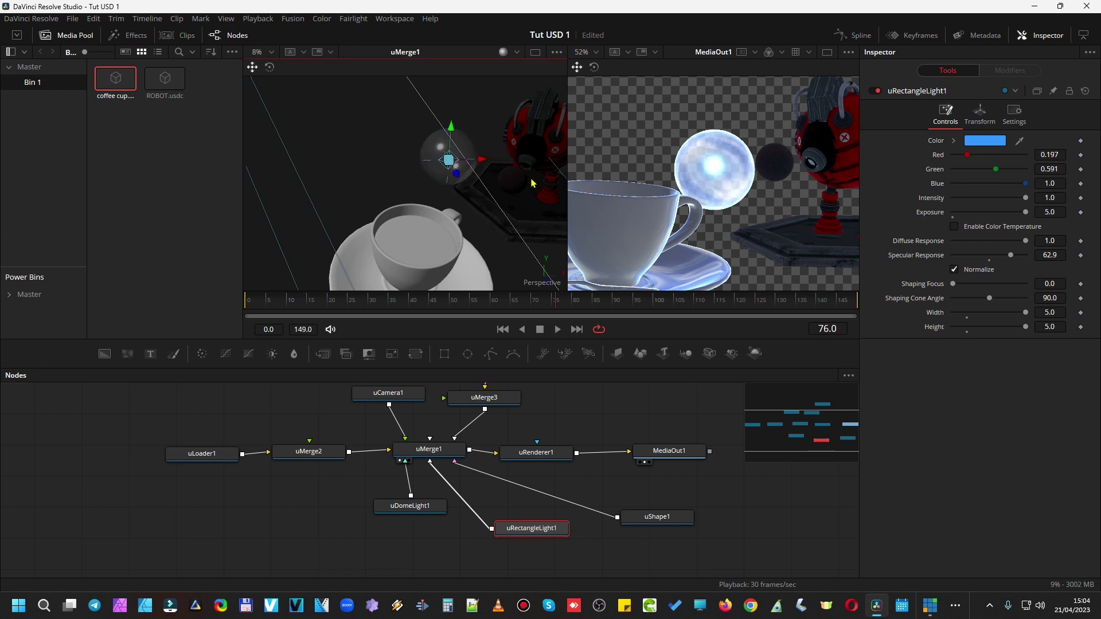
pyautogui.scroll(-2, 678, 182)
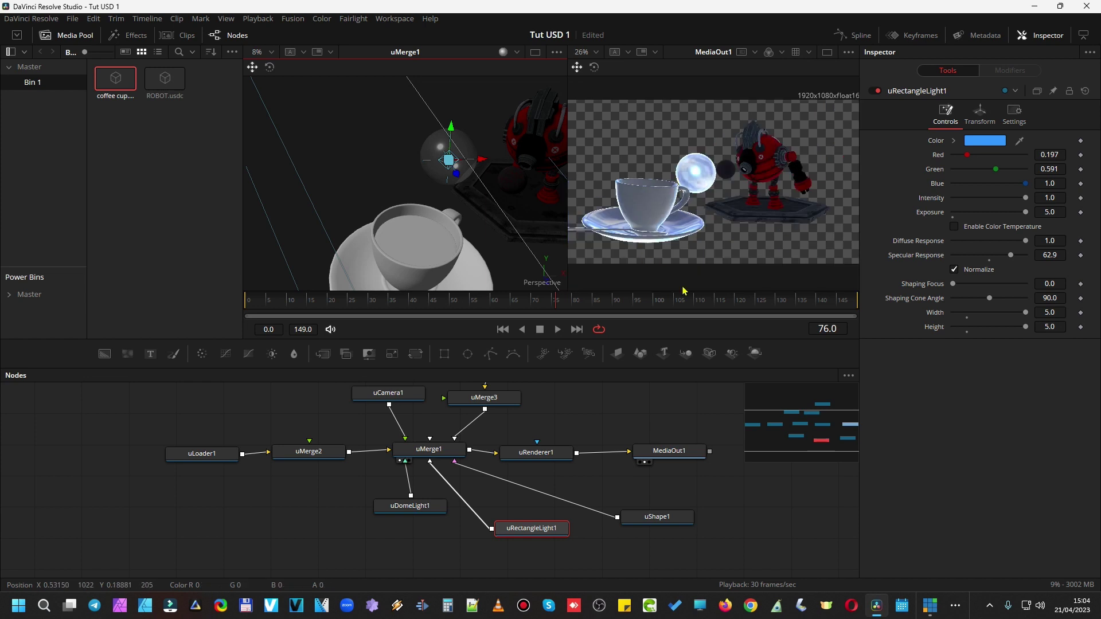
pyautogui.click(503, 329)
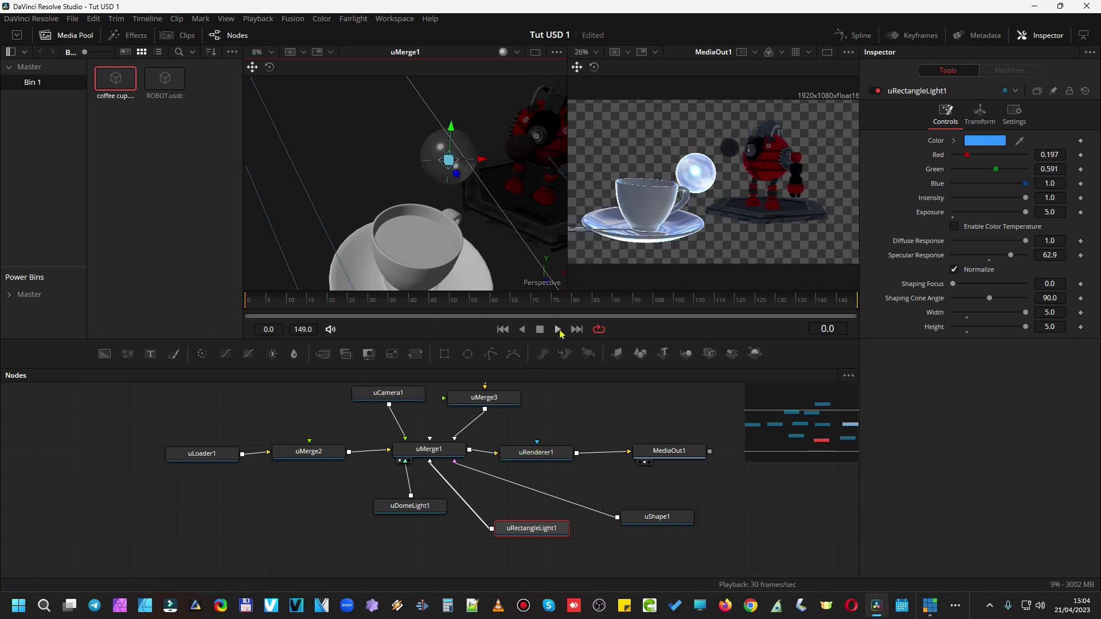
pyautogui.click(558, 329)
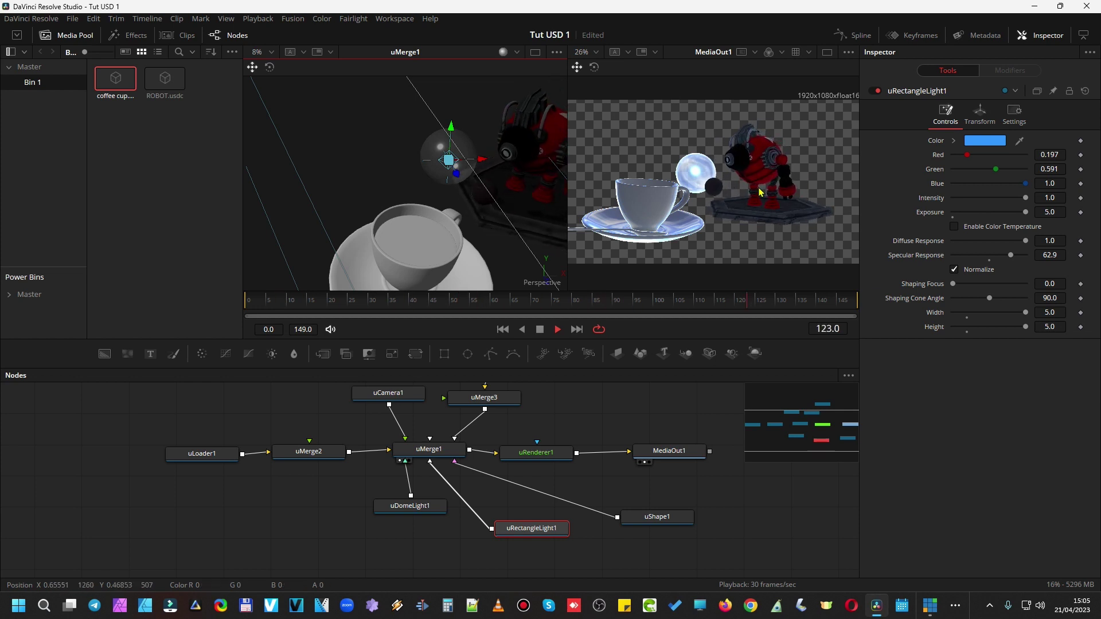
# Stop playback and spread out the renderer and MediaOut1 nodes to make room.
pyautogui.press('space')
pyautogui.moveTo(550, 457); pyautogui.dragTo(469, 442)
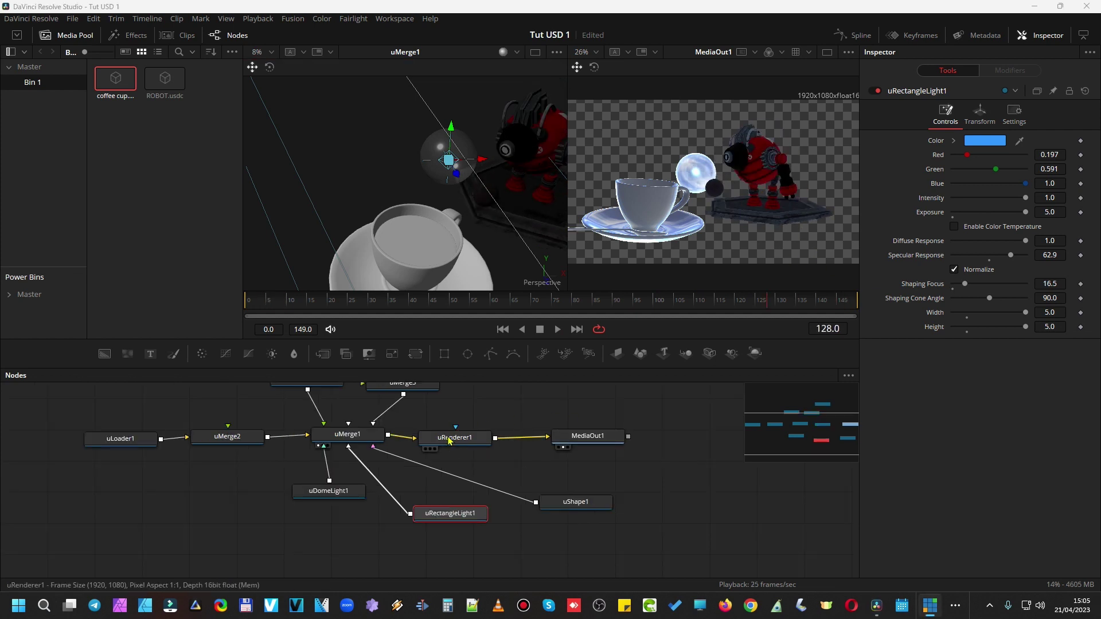
pyautogui.click(468, 443)
pyautogui.moveTo(588, 437); pyautogui.dragTo(732, 527)
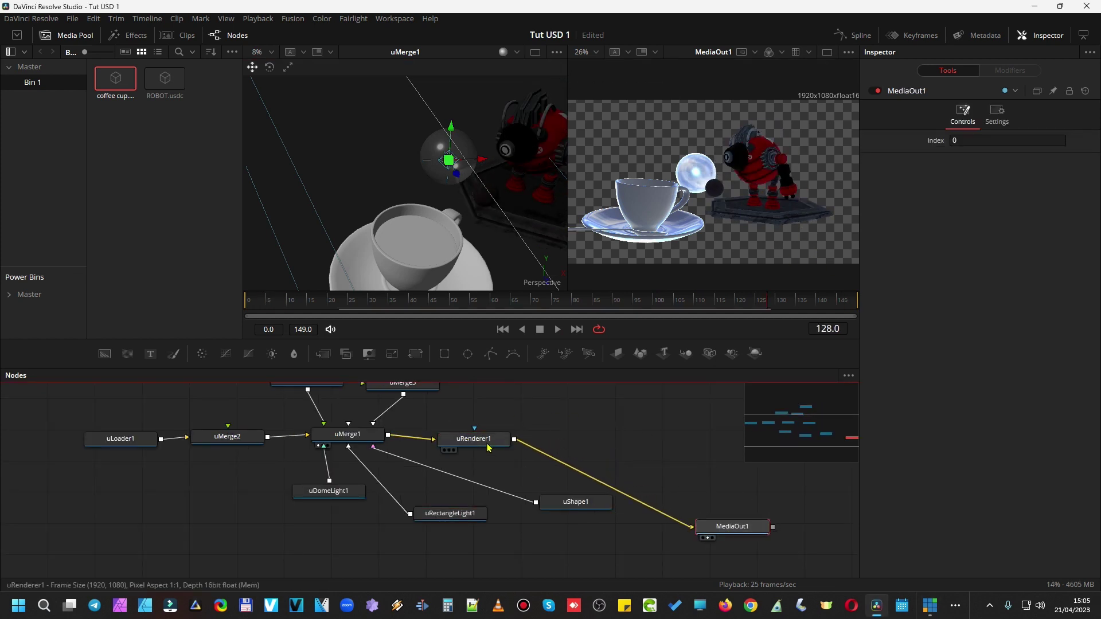
pyautogui.moveTo(483, 445); pyautogui.dragTo(667, 450)
pyautogui.moveTo(749, 539); pyautogui.dragTo(777, 557)
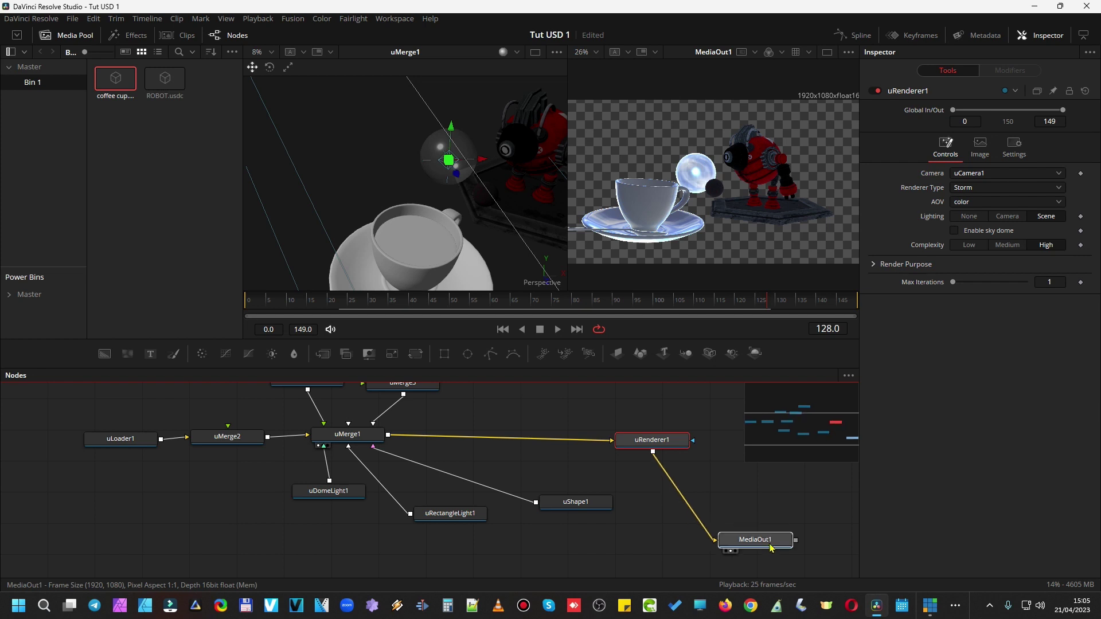
# Add a blue radial-gradient Background node, merged under uRenderer1 into MediaOut1.
pyautogui.moveTo(104, 354); pyautogui.dragTo(522, 548)
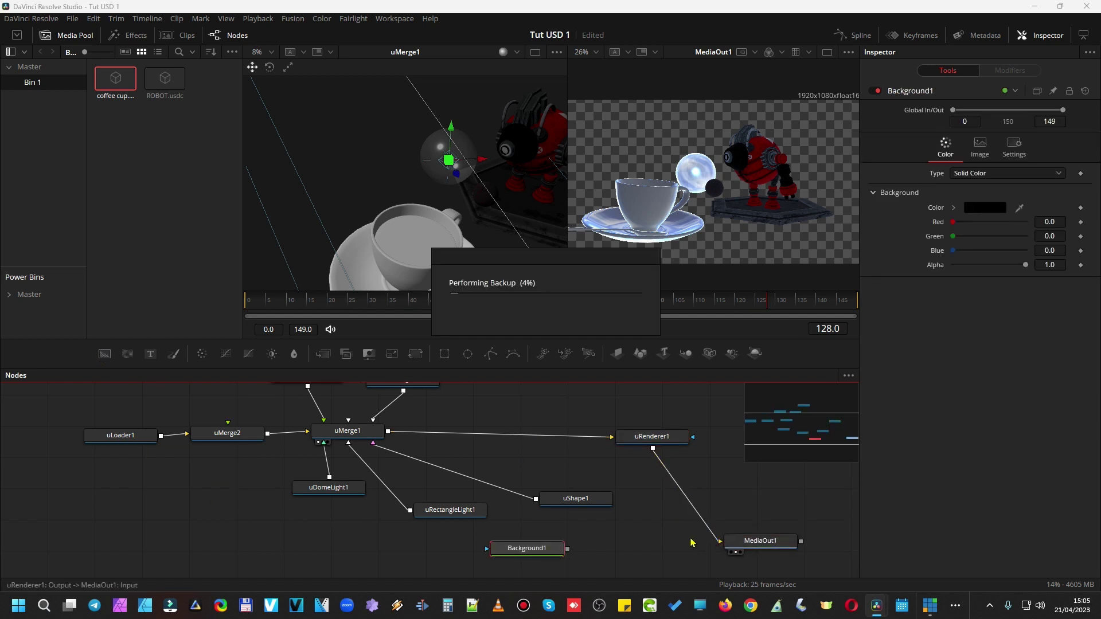
pyautogui.moveTo(711, 542)
pyautogui.mouseDown()
pyautogui.moveTo(579, 551)
pyautogui.moveTo(735, 552)
pyautogui.mouseUp()
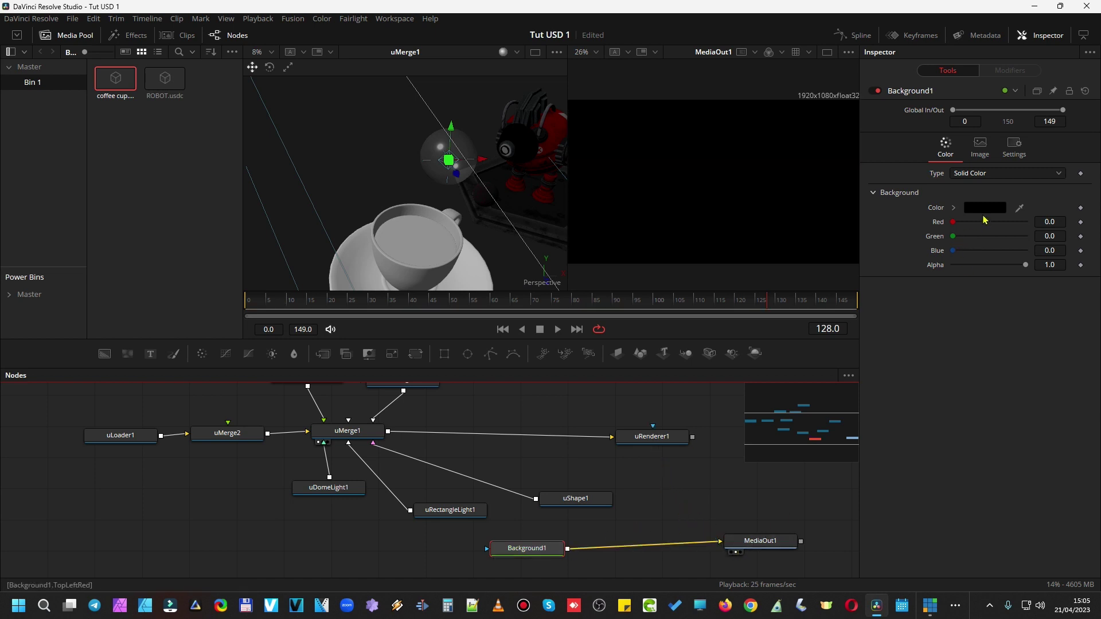
pyautogui.click(994, 173)
pyautogui.click(985, 239)
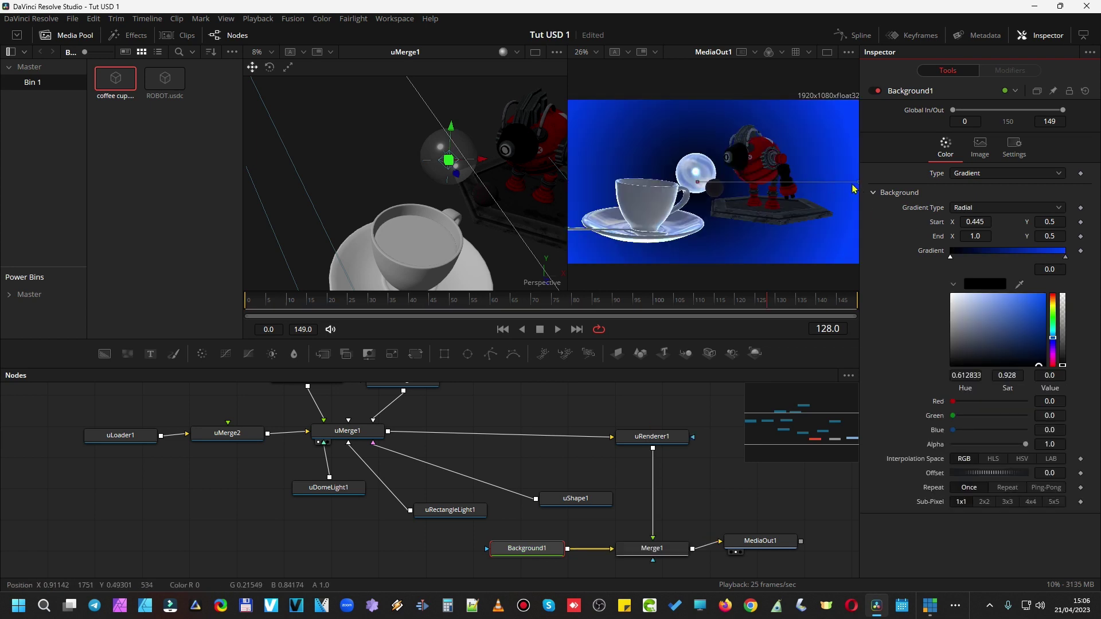
pyautogui.moveTo(975, 236)
pyautogui.mouseDown()
pyautogui.moveTo(1009, 236)
pyautogui.moveTo(972, 236)
pyautogui.mouseUp()
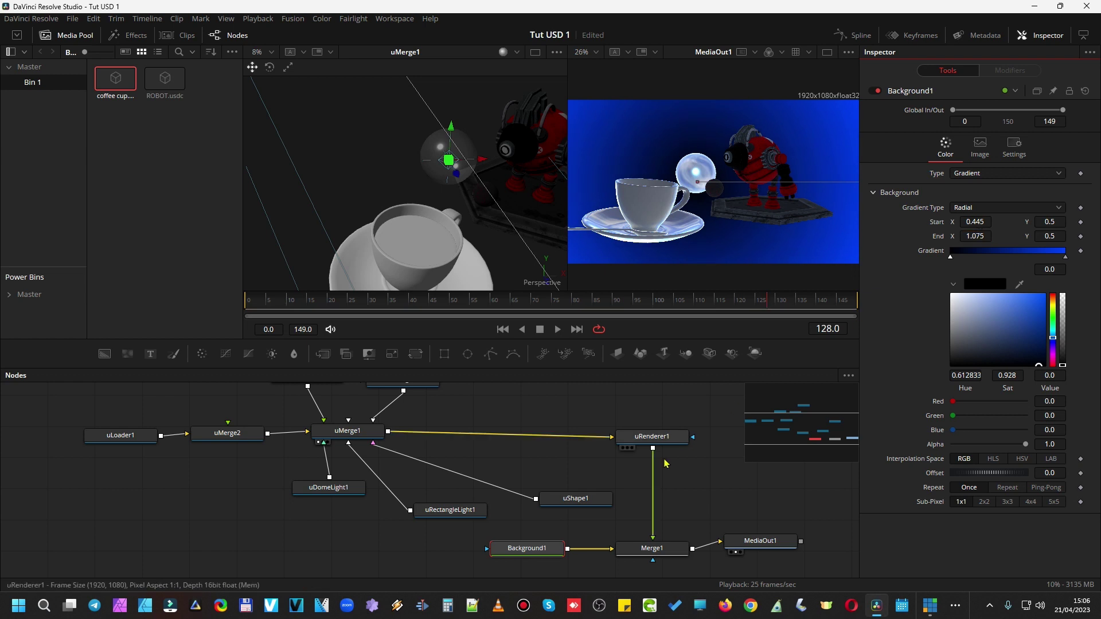
pyautogui.moveTo(762, 540); pyautogui.dragTo(790, 547)
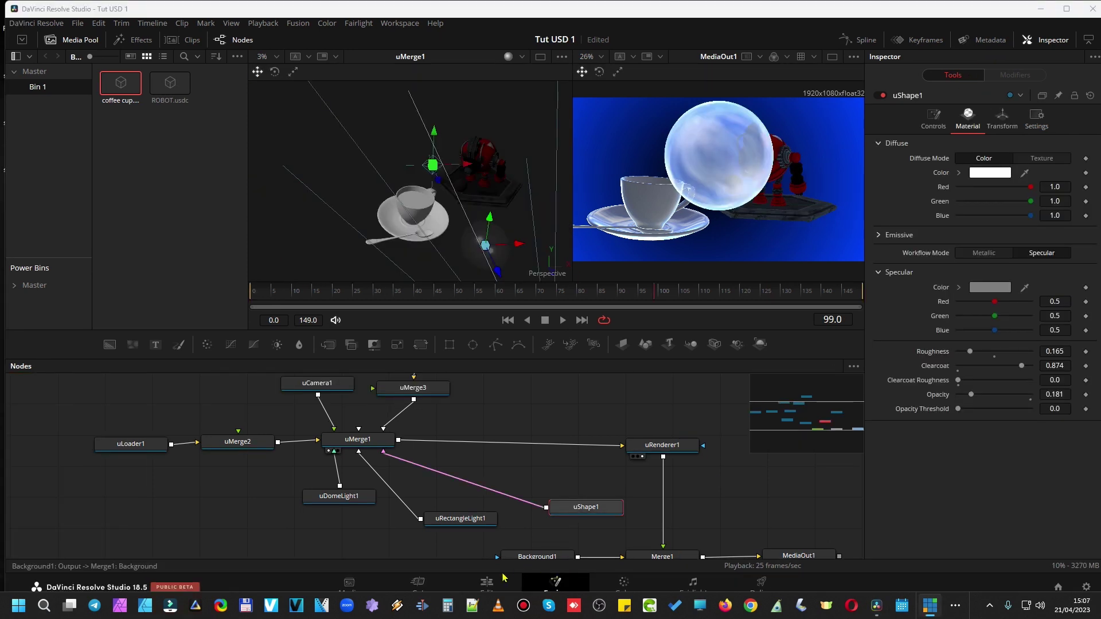
# On the Edit page, play the Fusion Composition 1 clip from just before its start.
pyautogui.click(485, 583)
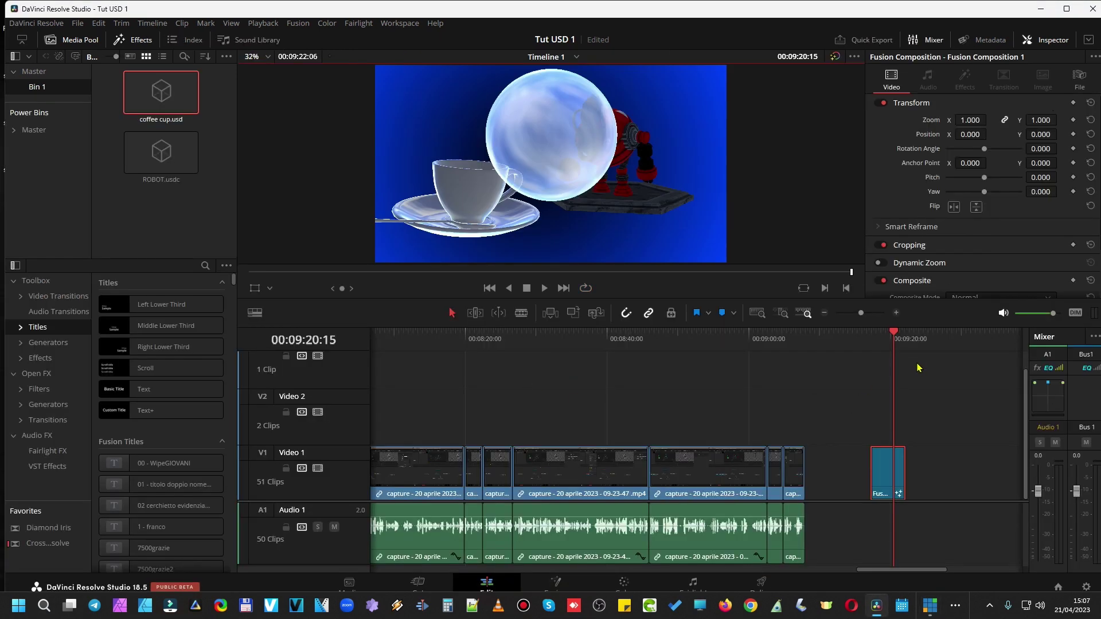
pyautogui.click(872, 343)
pyautogui.press('space')
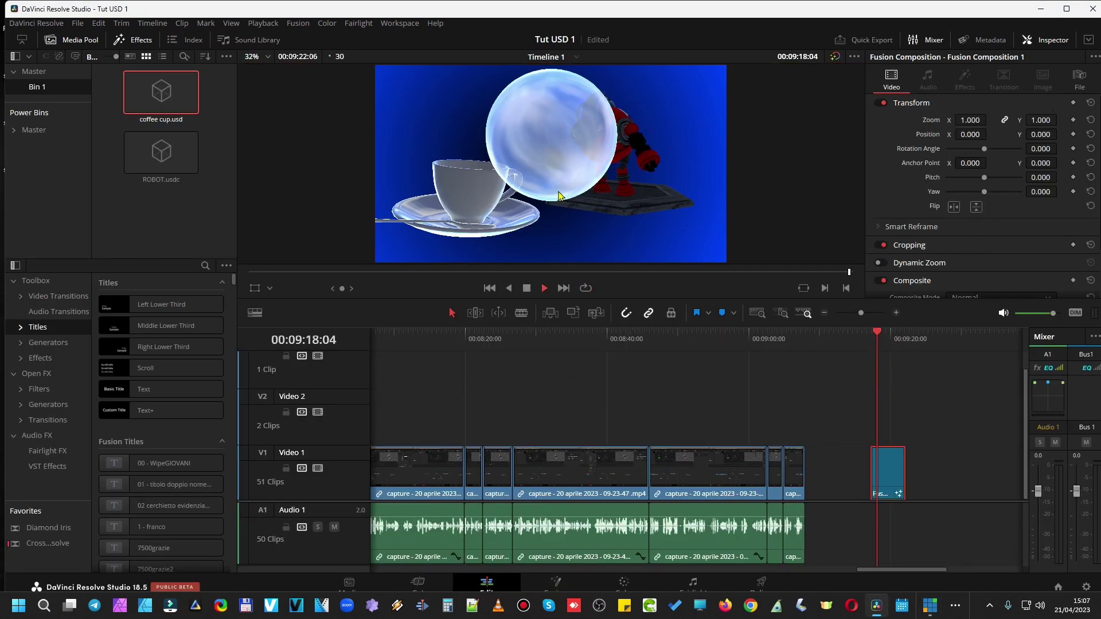